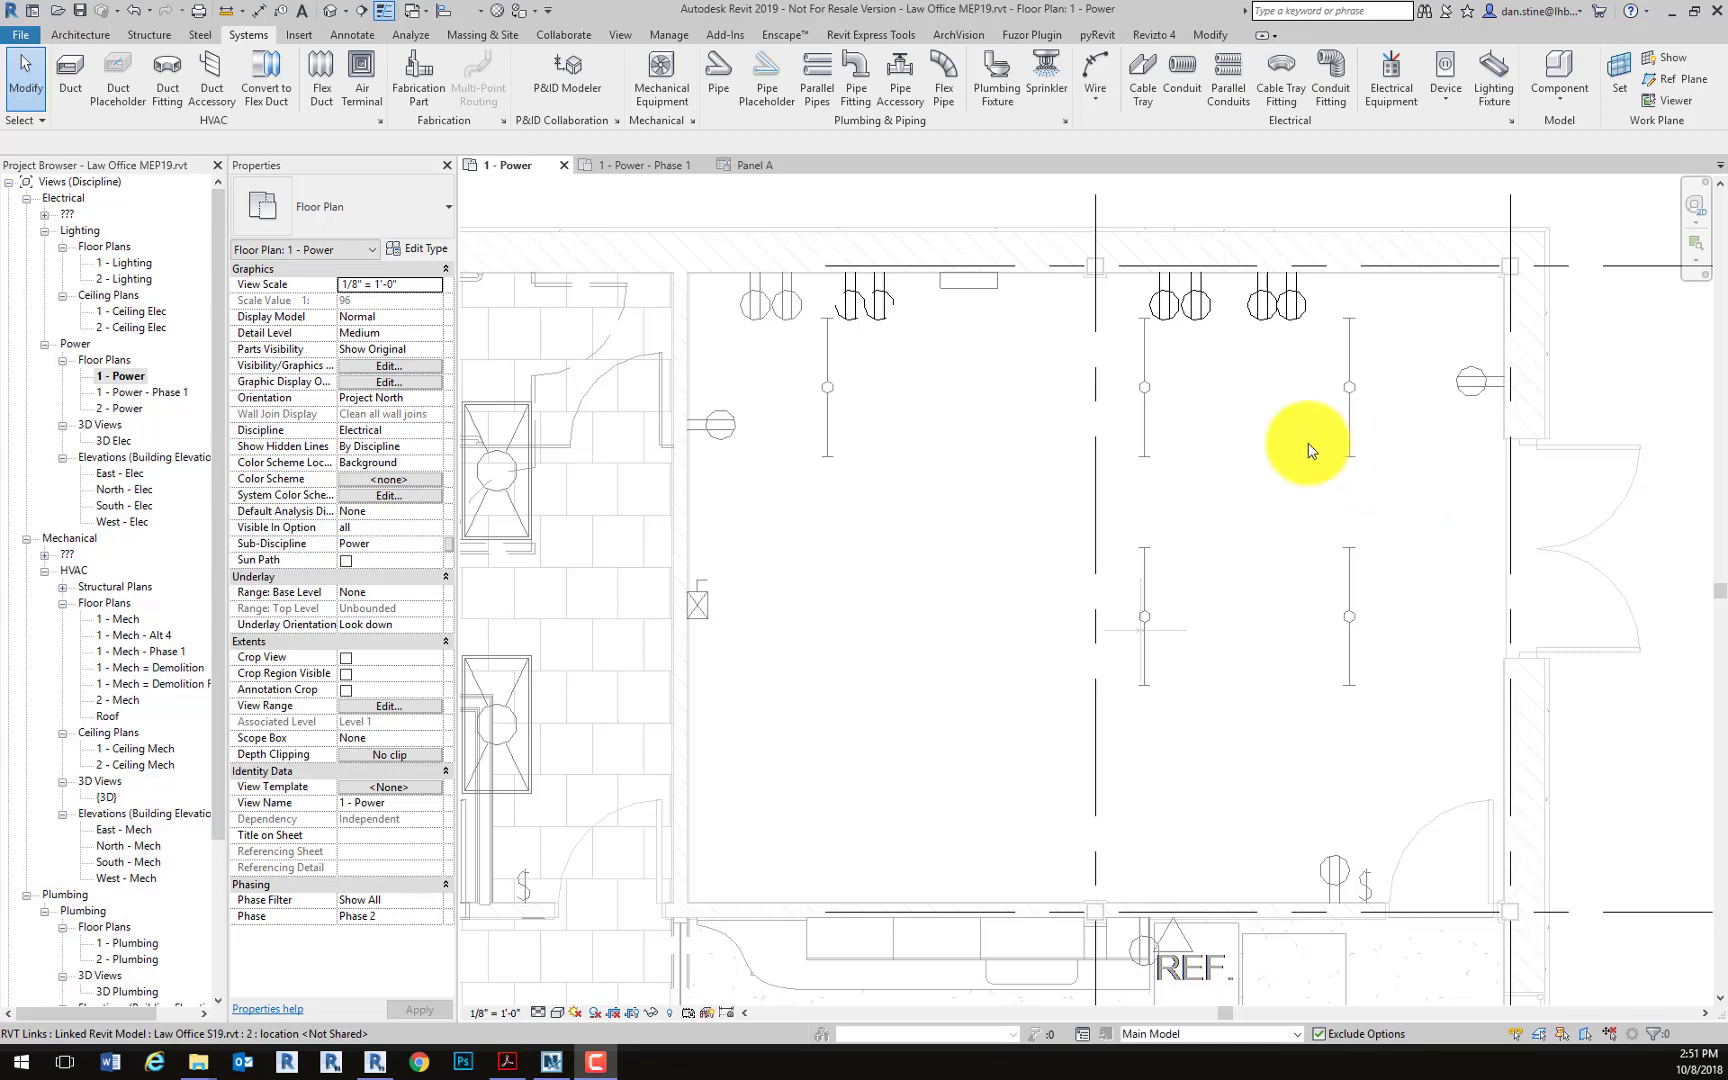
Add the left top-wall receptacle pair to Base Bid only, then check Panel A's 360 VA and 720 VA loads
left_click(1108, 183)
left_click_drag(1135, 215, 1220, 341)
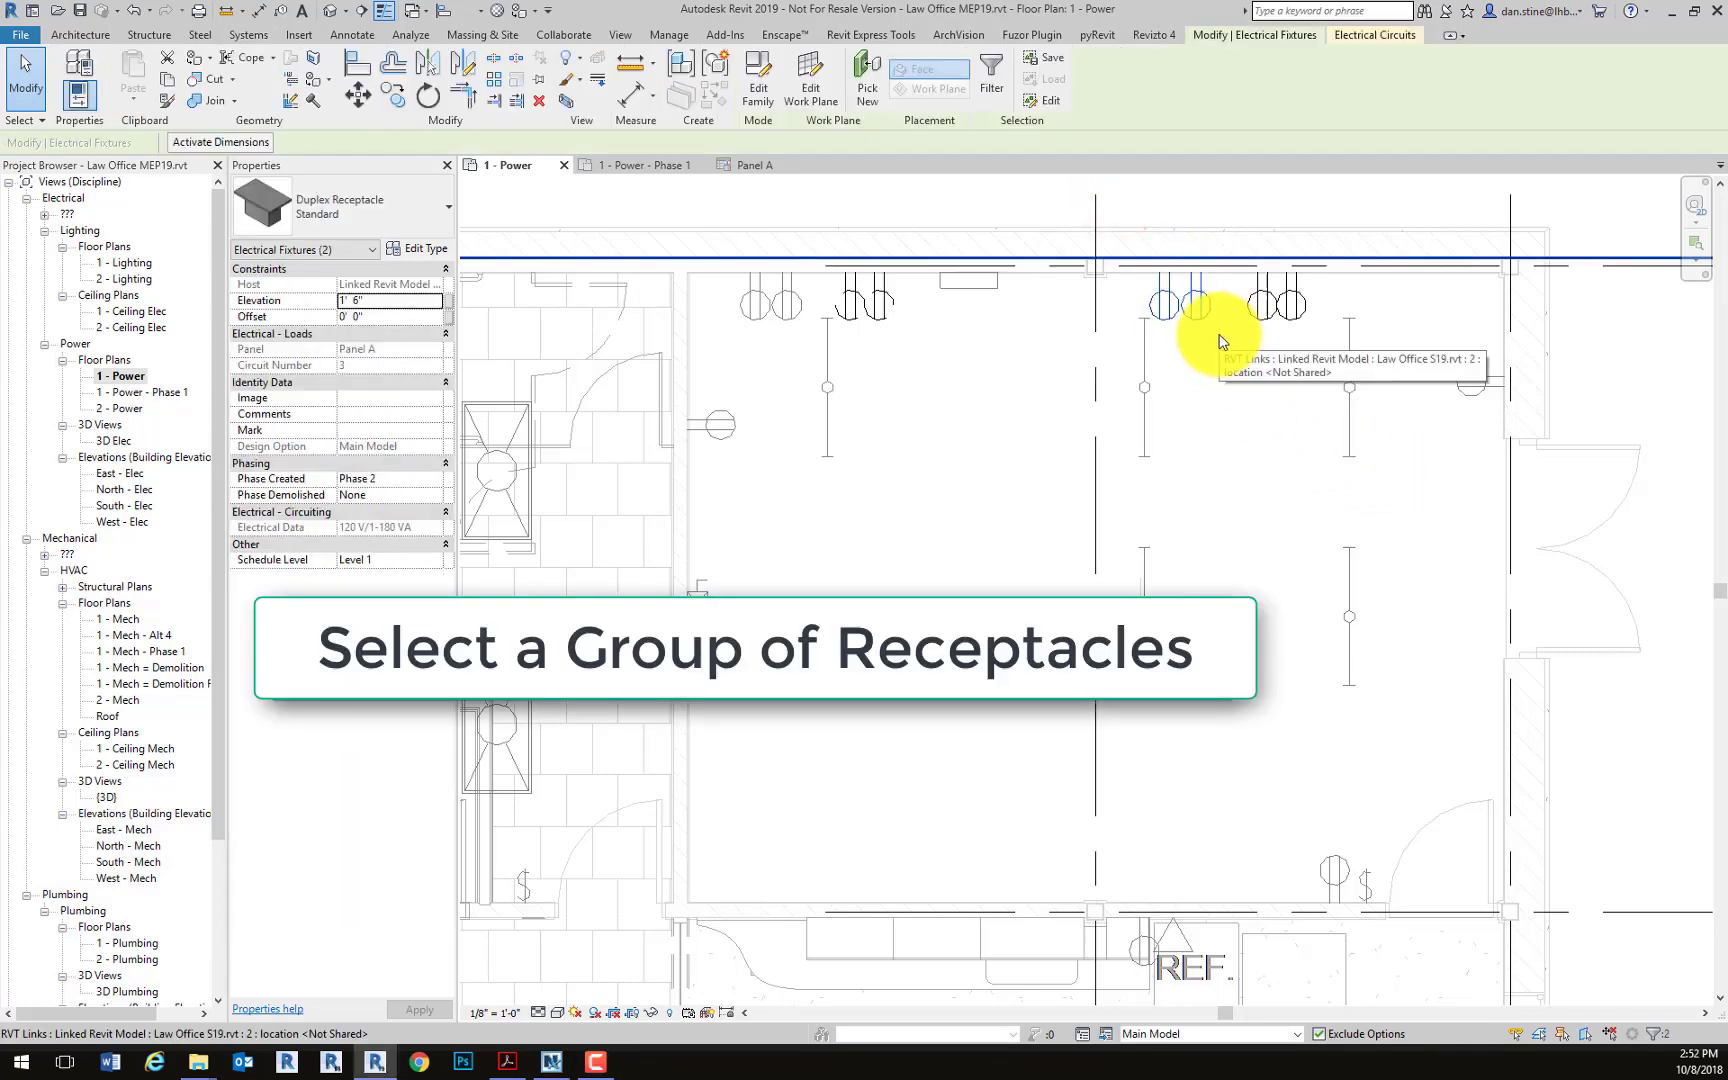
left_click(1108, 1027)
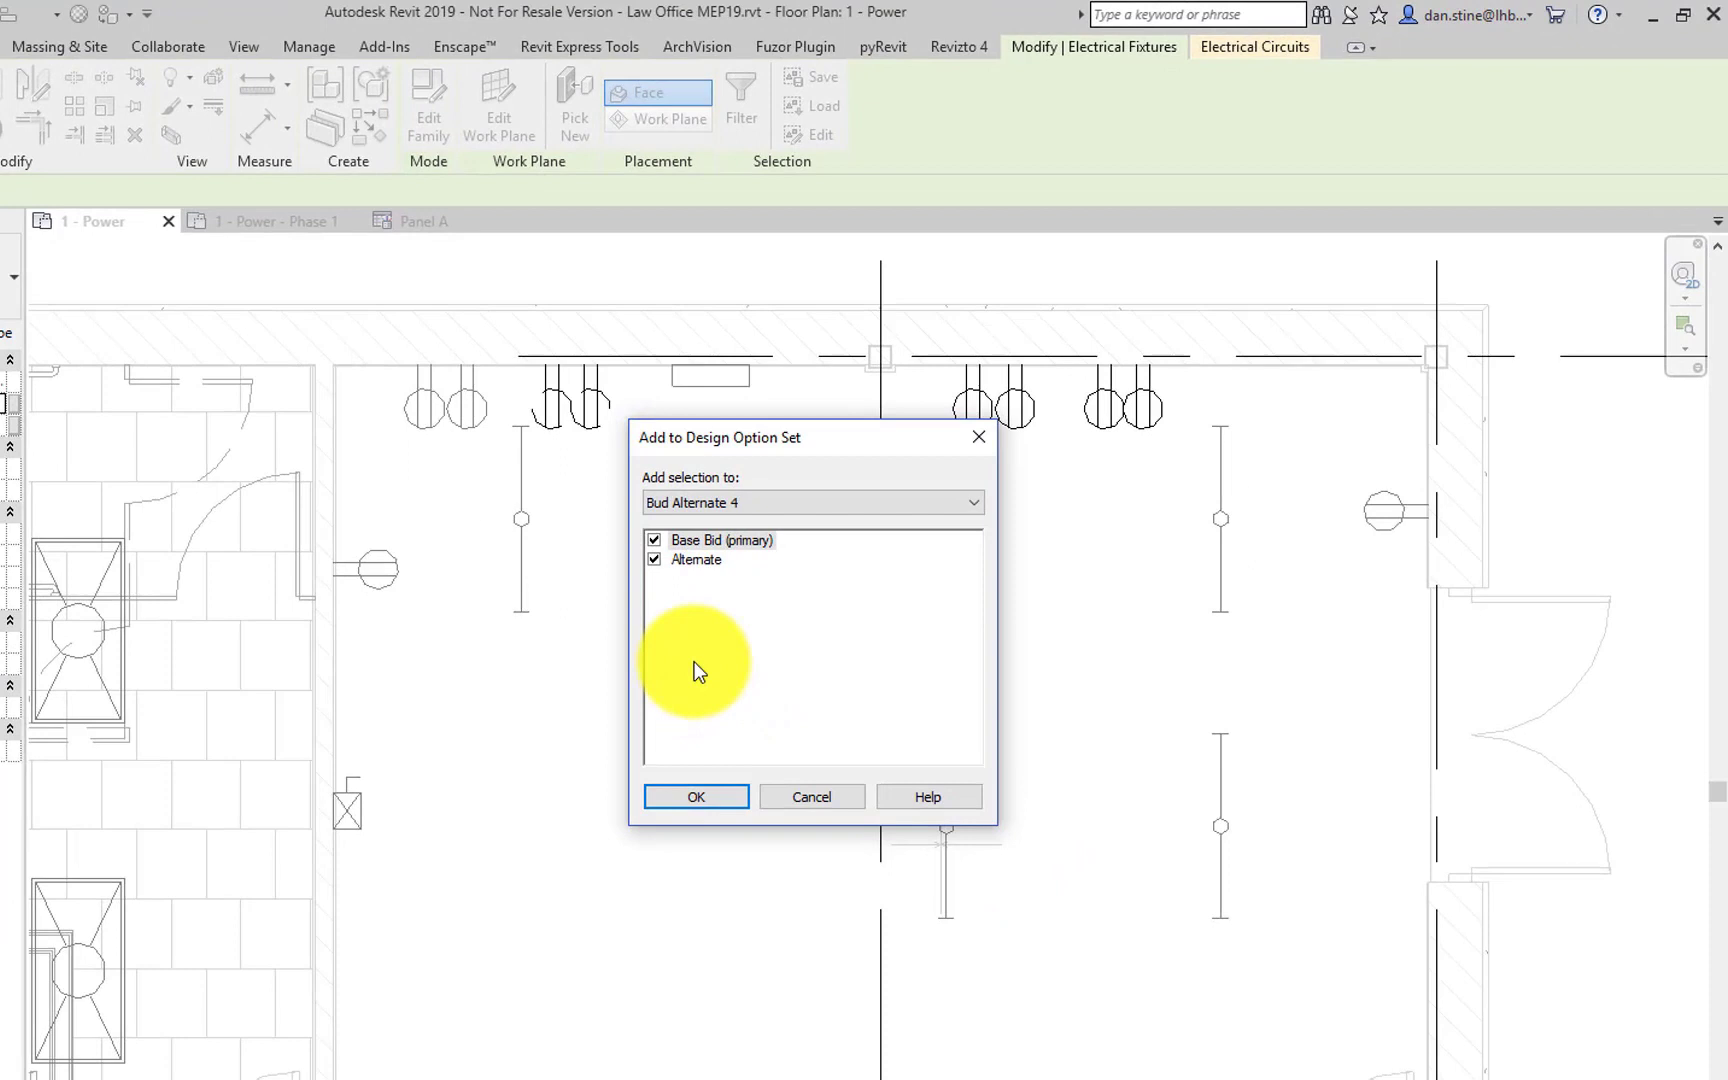
left_click(653, 560)
left_click(700, 795)
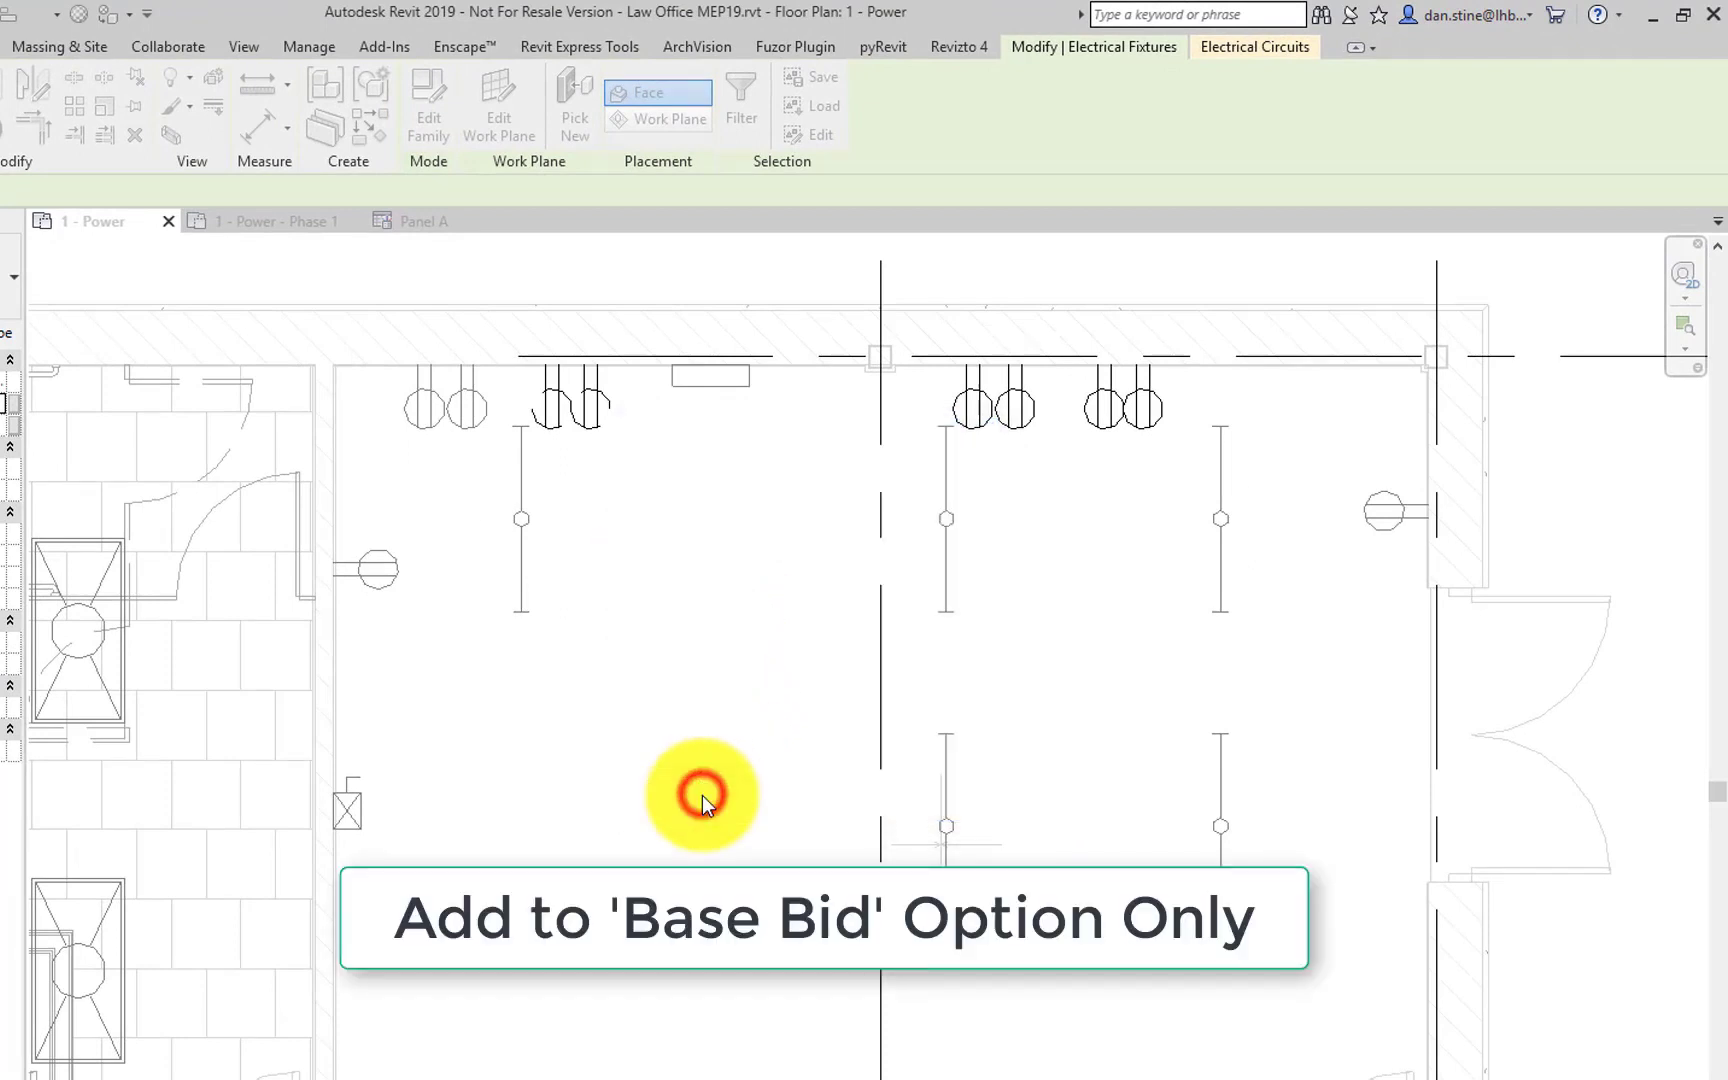
left_click(431, 225)
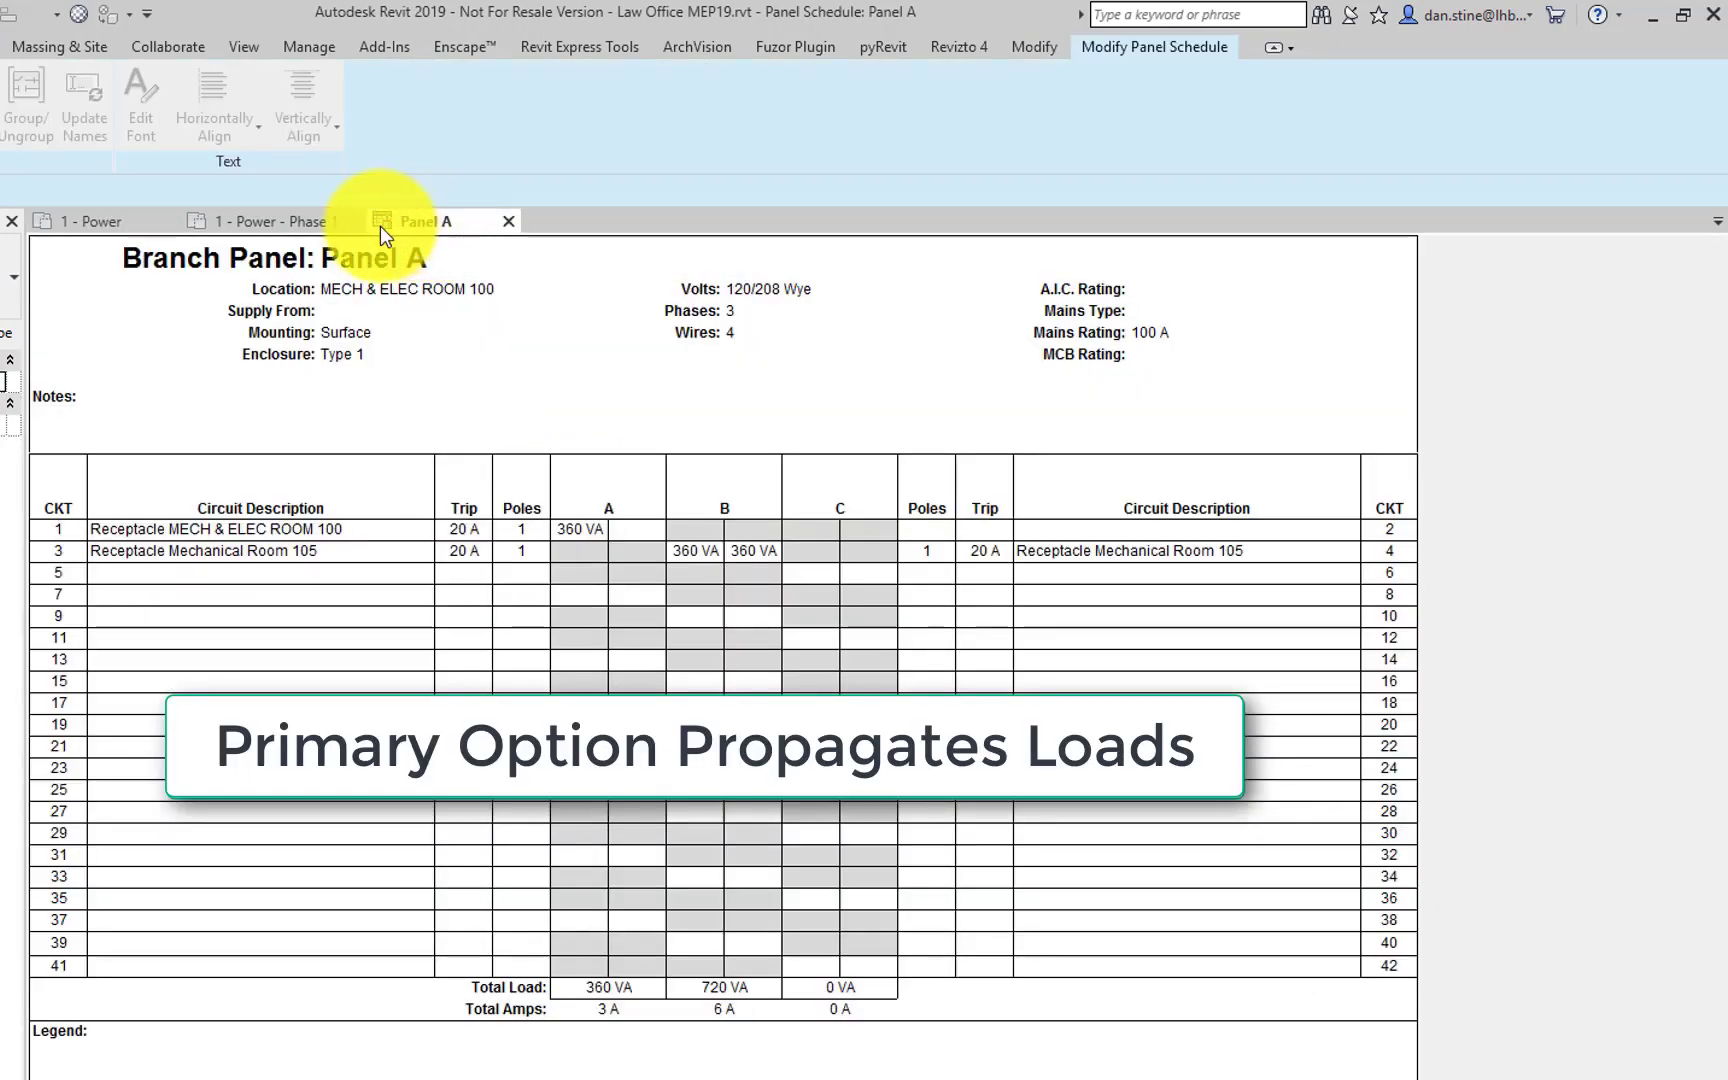
left_click(127, 223)
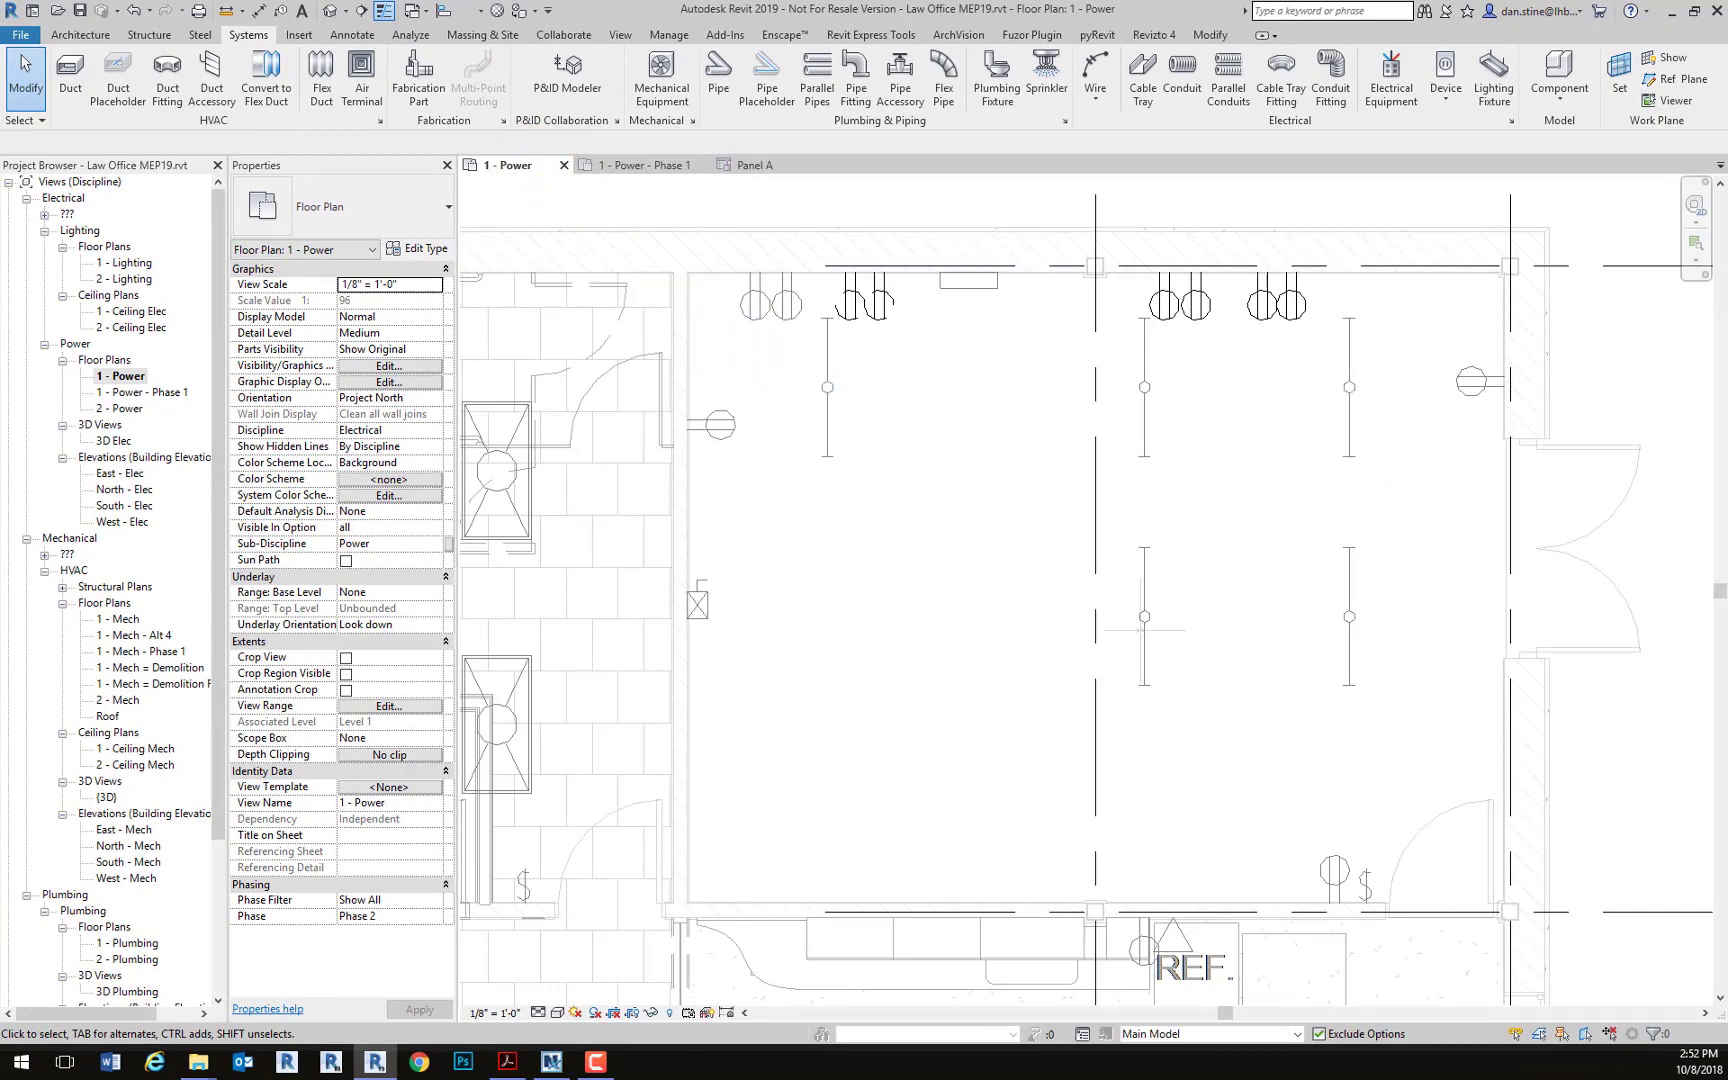
Add the right top-wall receptacle pair to the Alternate option only and confirm Panel A still totals 720 VA
left_click_drag(1225, 183, 1324, 343)
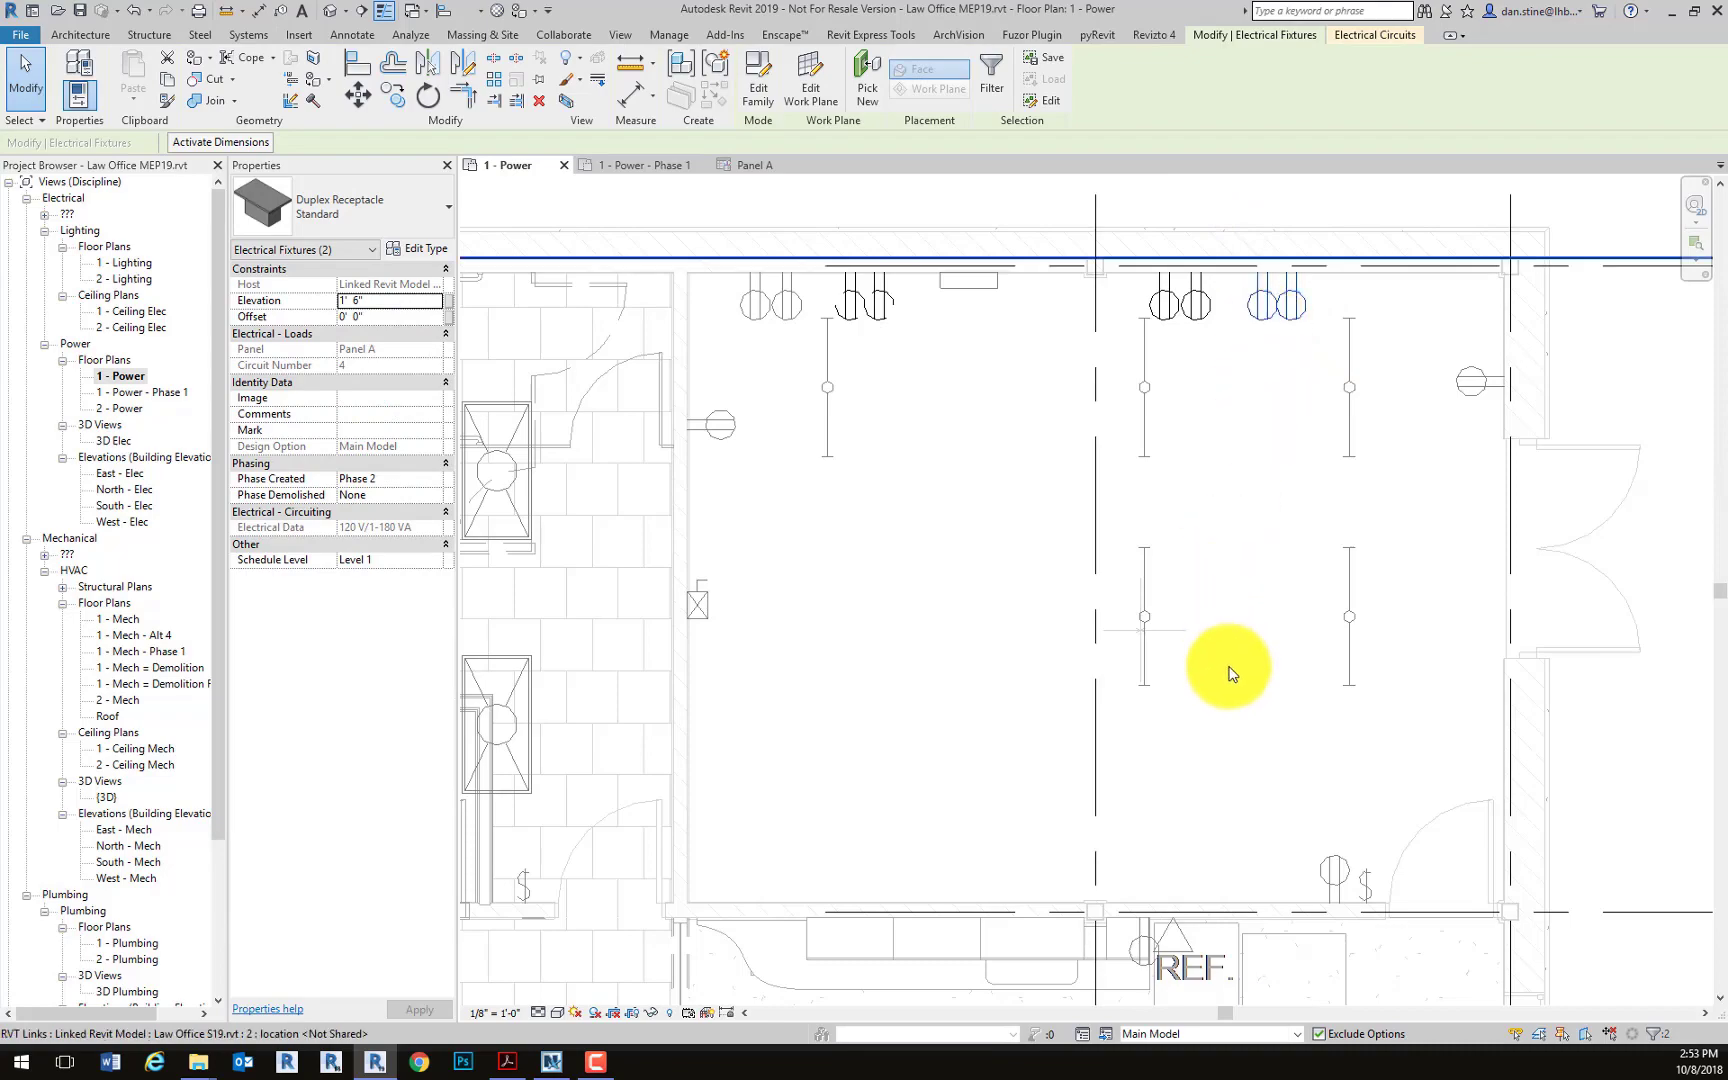
left_click(1106, 1034)
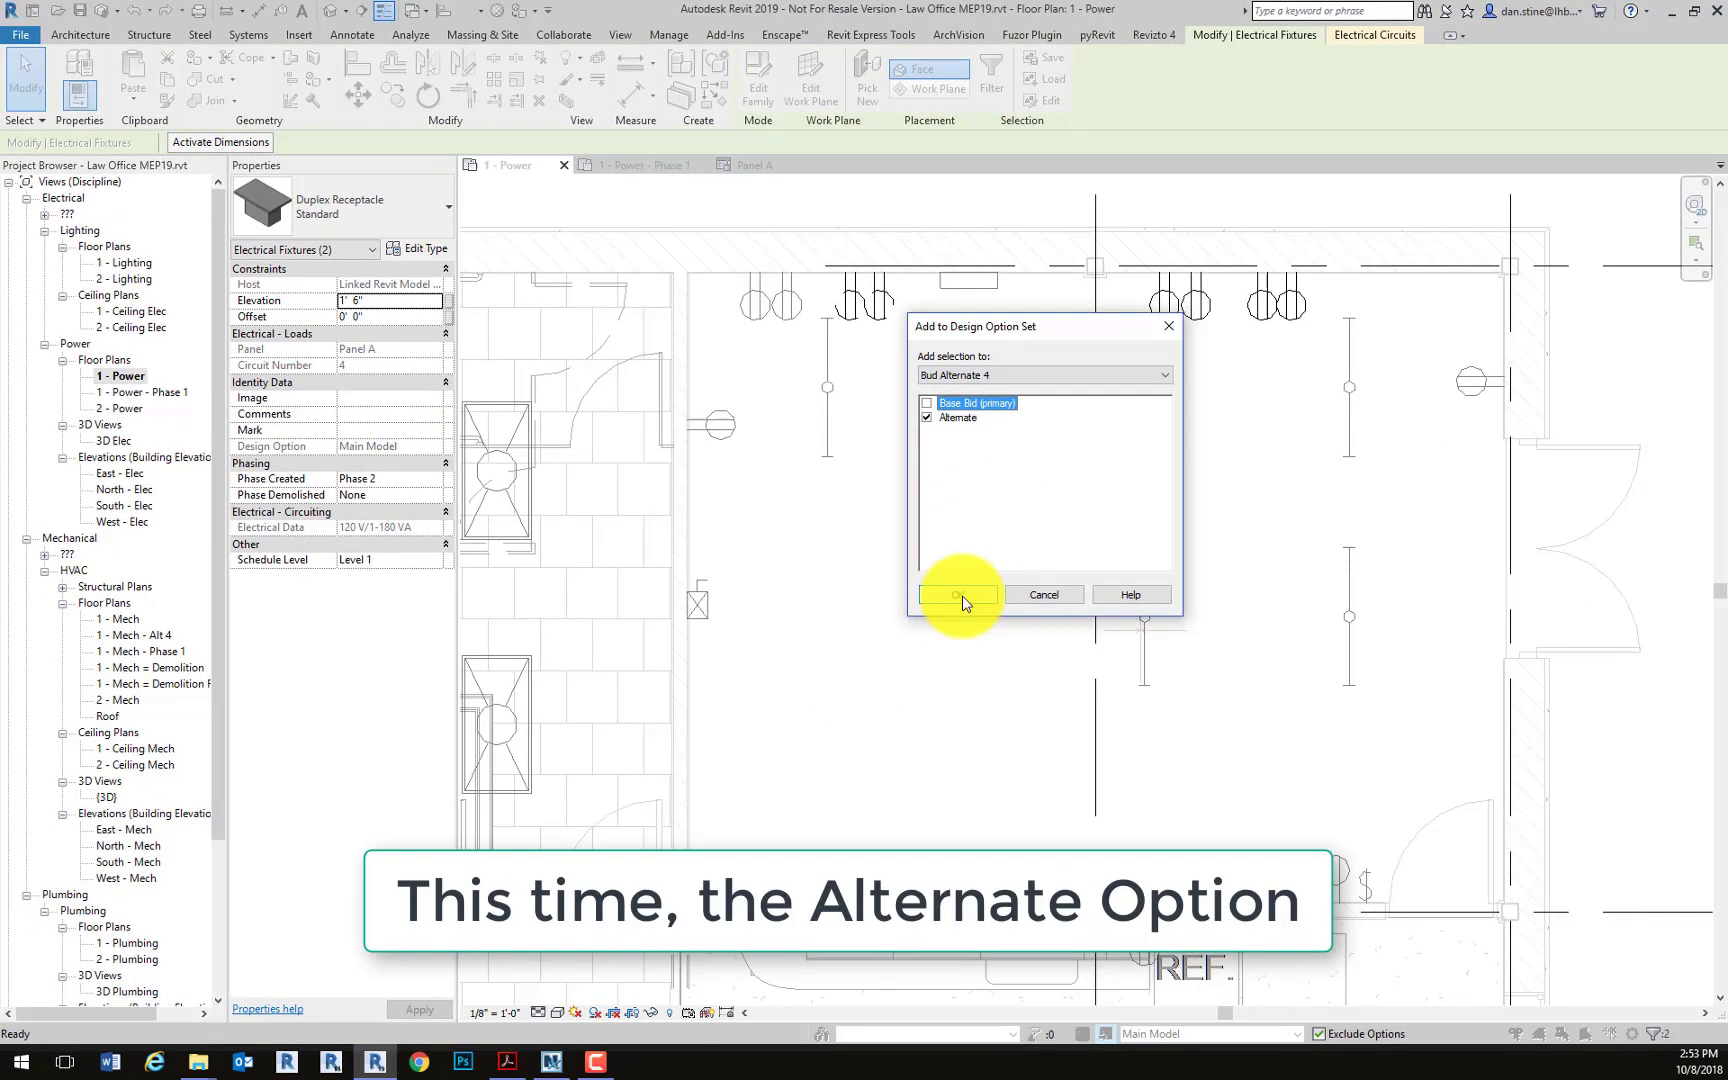
left_click(958, 595)
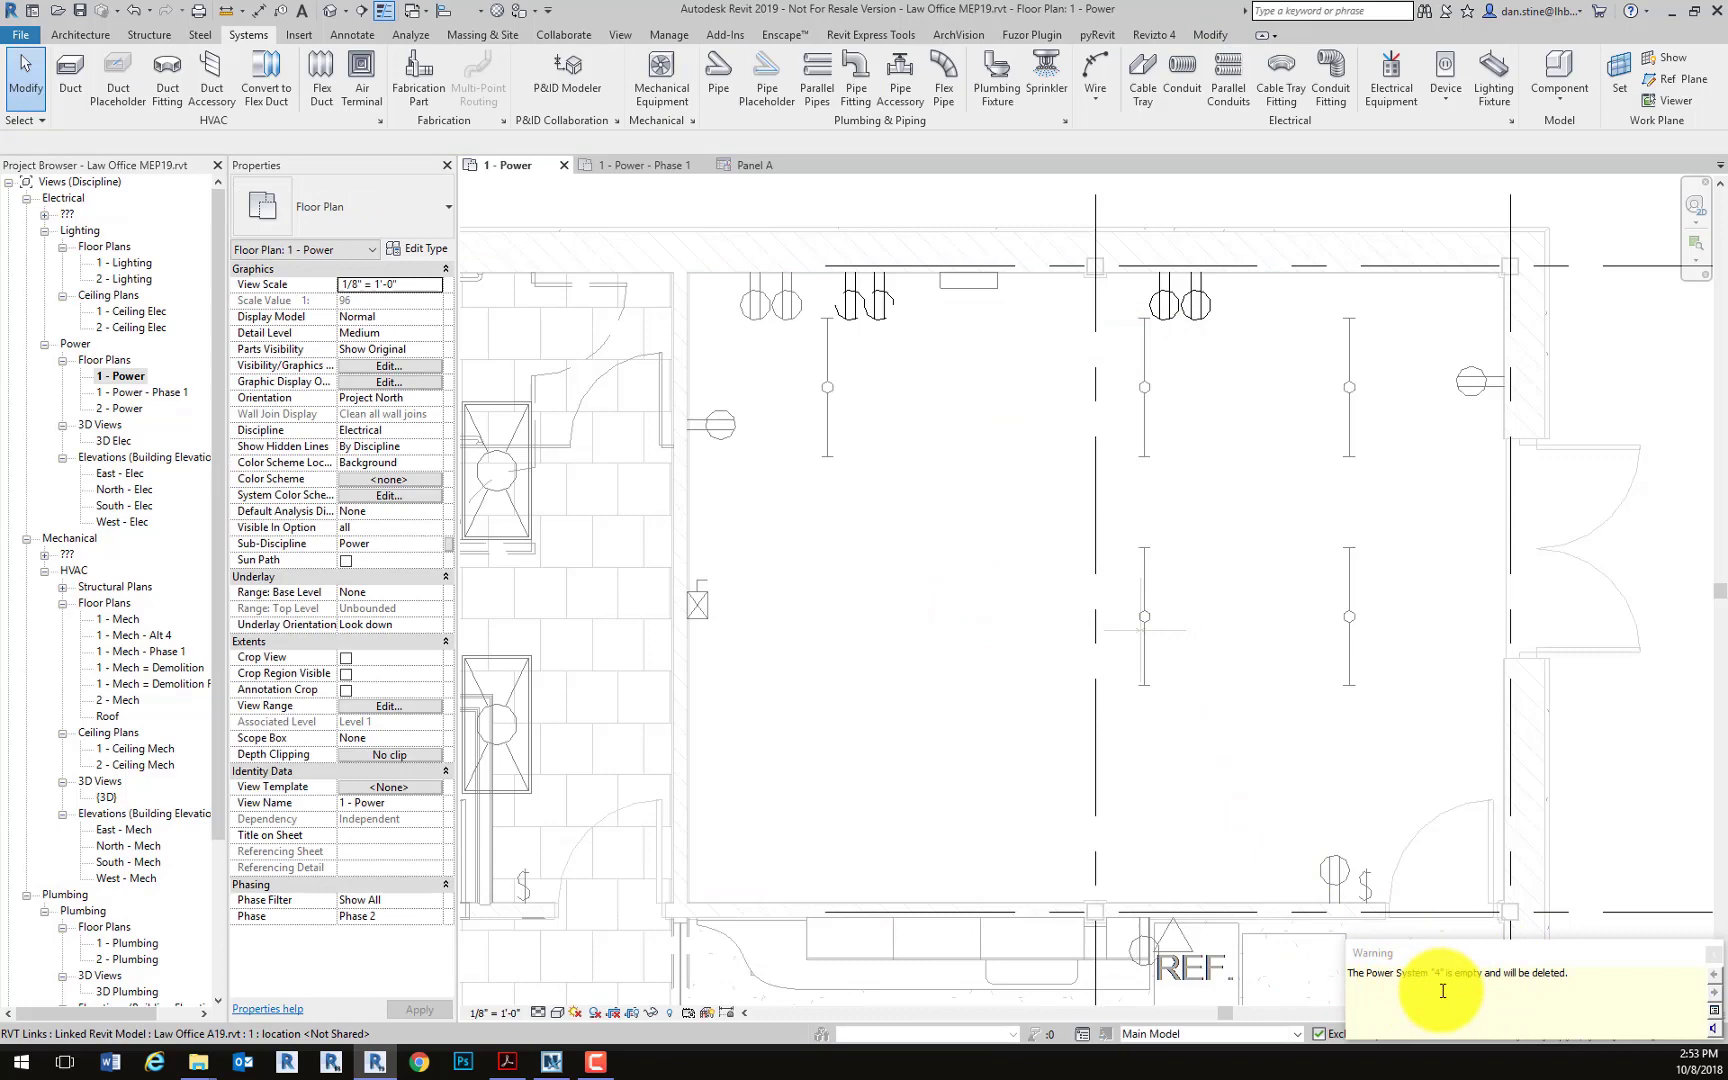
left_click(755, 165)
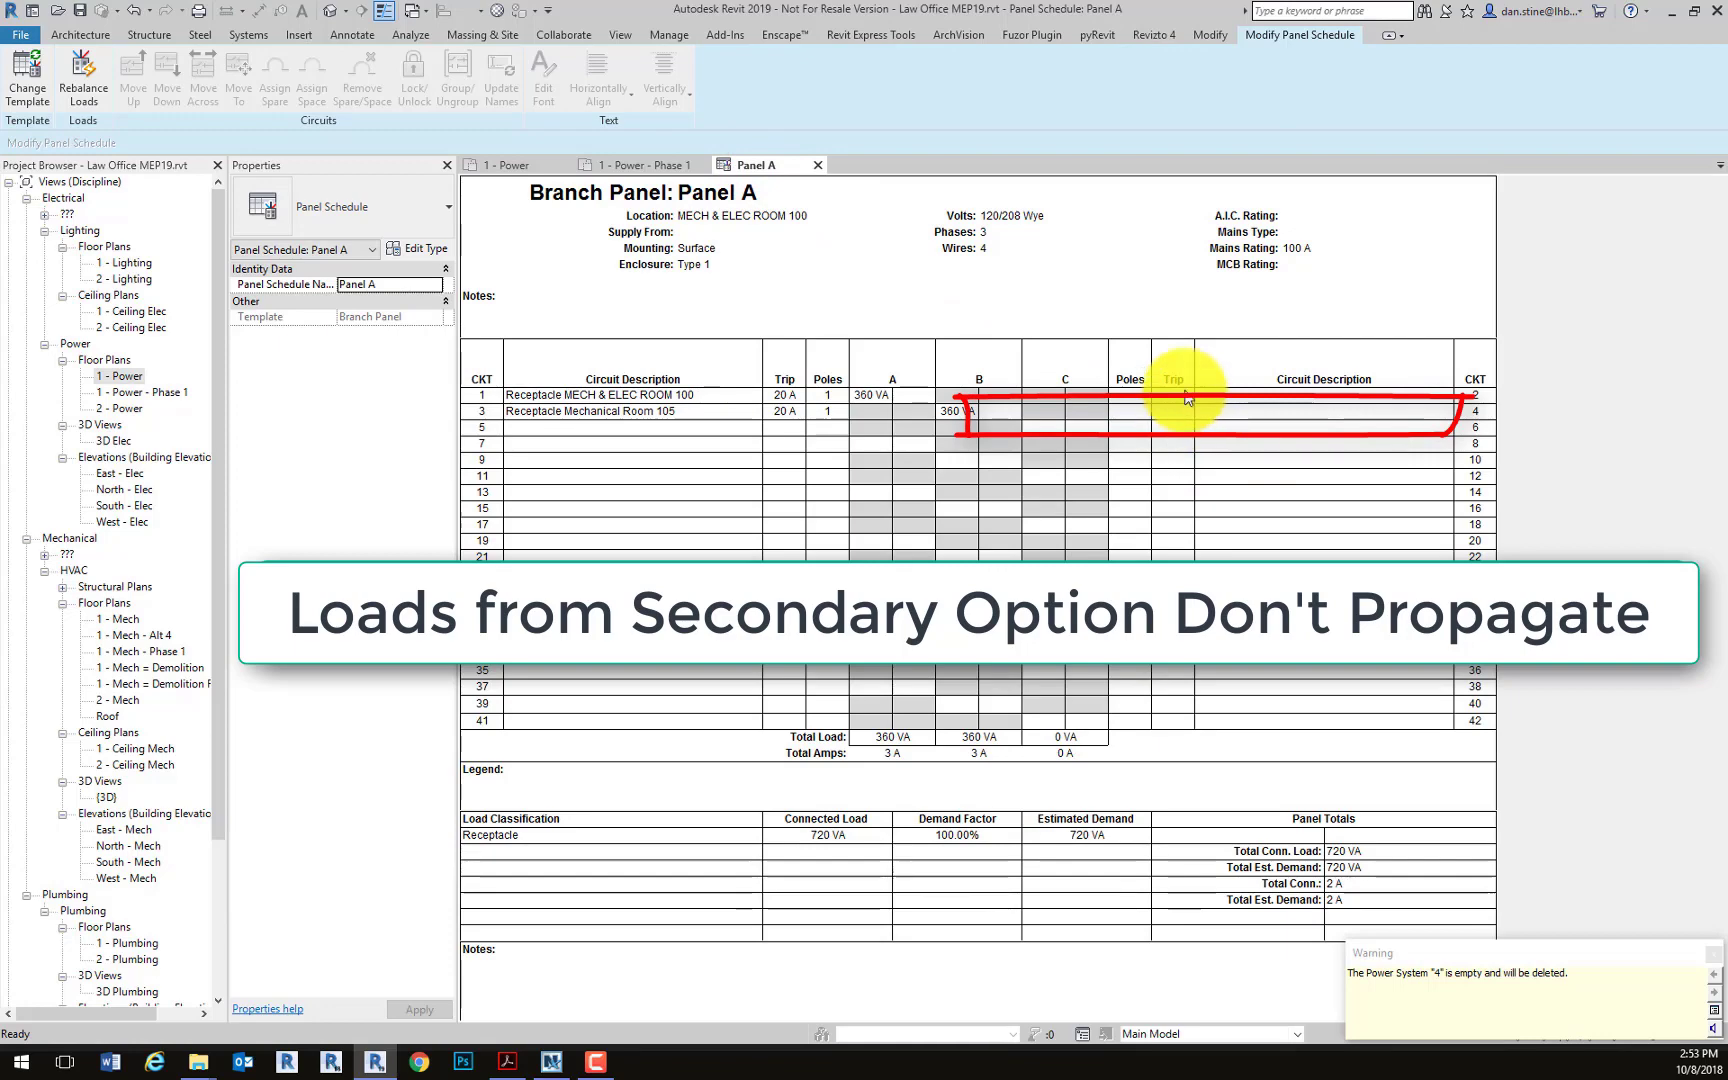
left_click(515, 165)
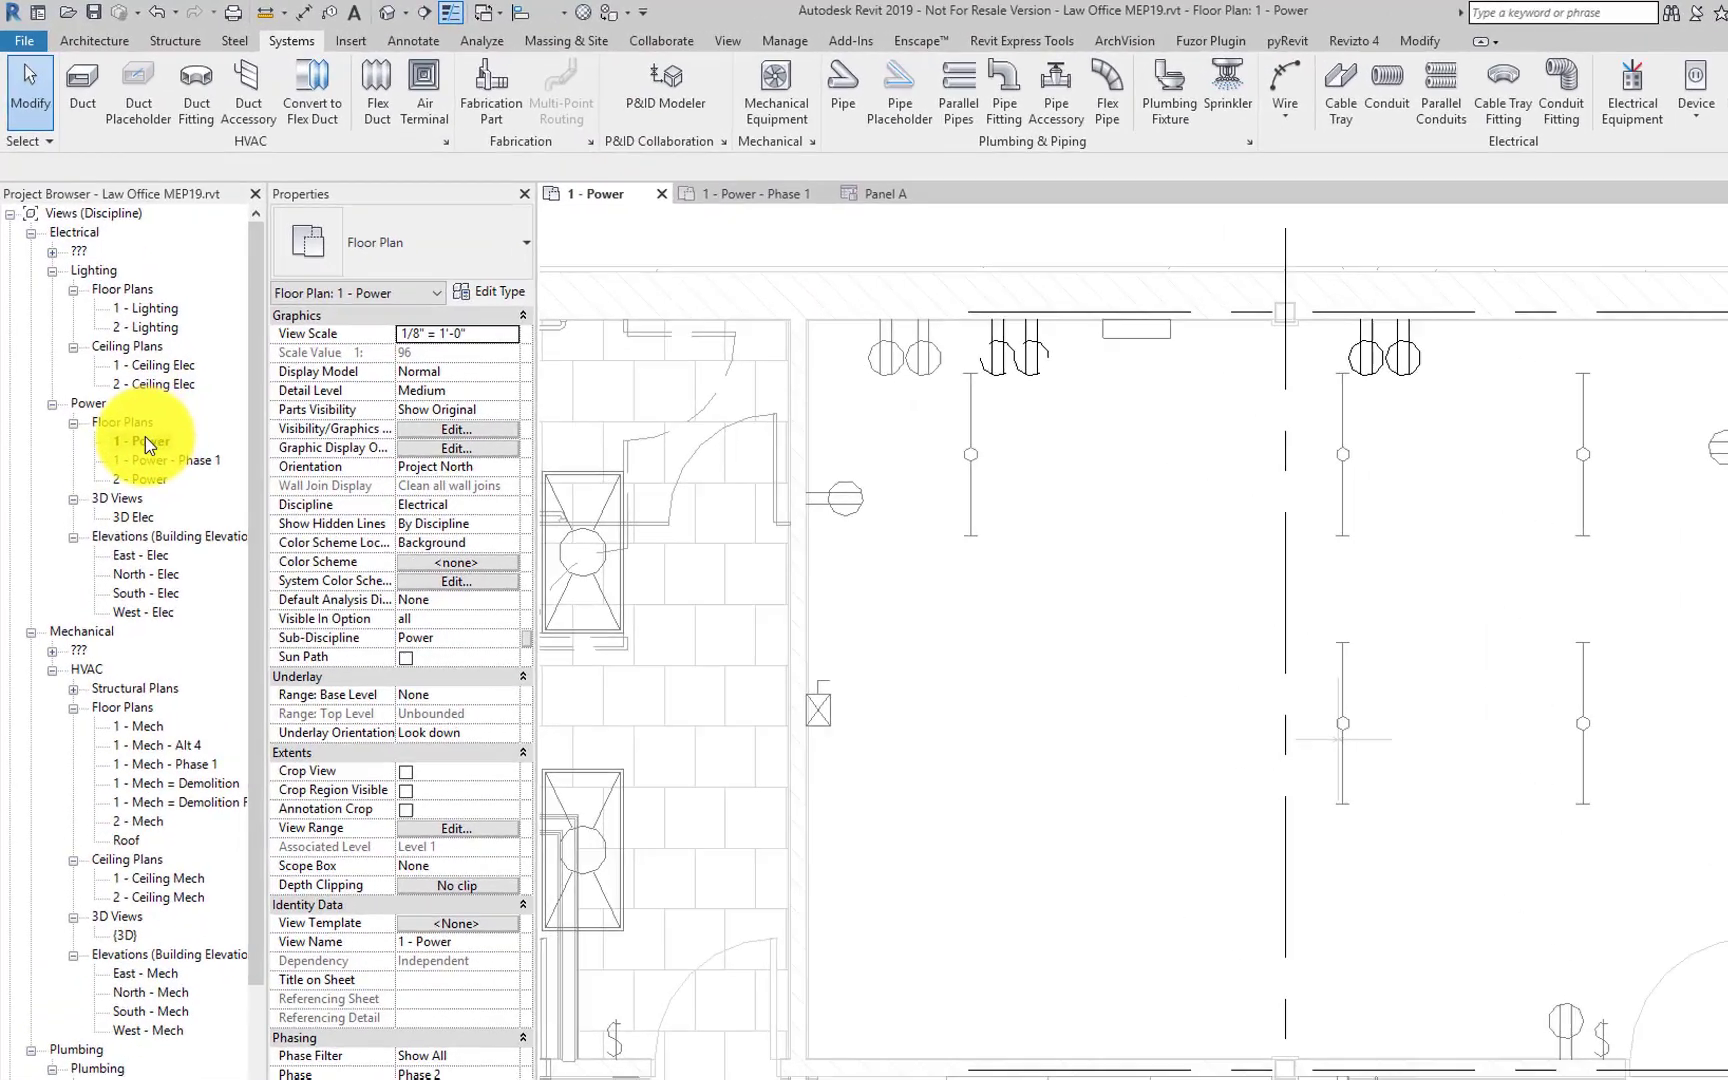
Duplicate the 1 - Power floor plan view
right_click(123, 377)
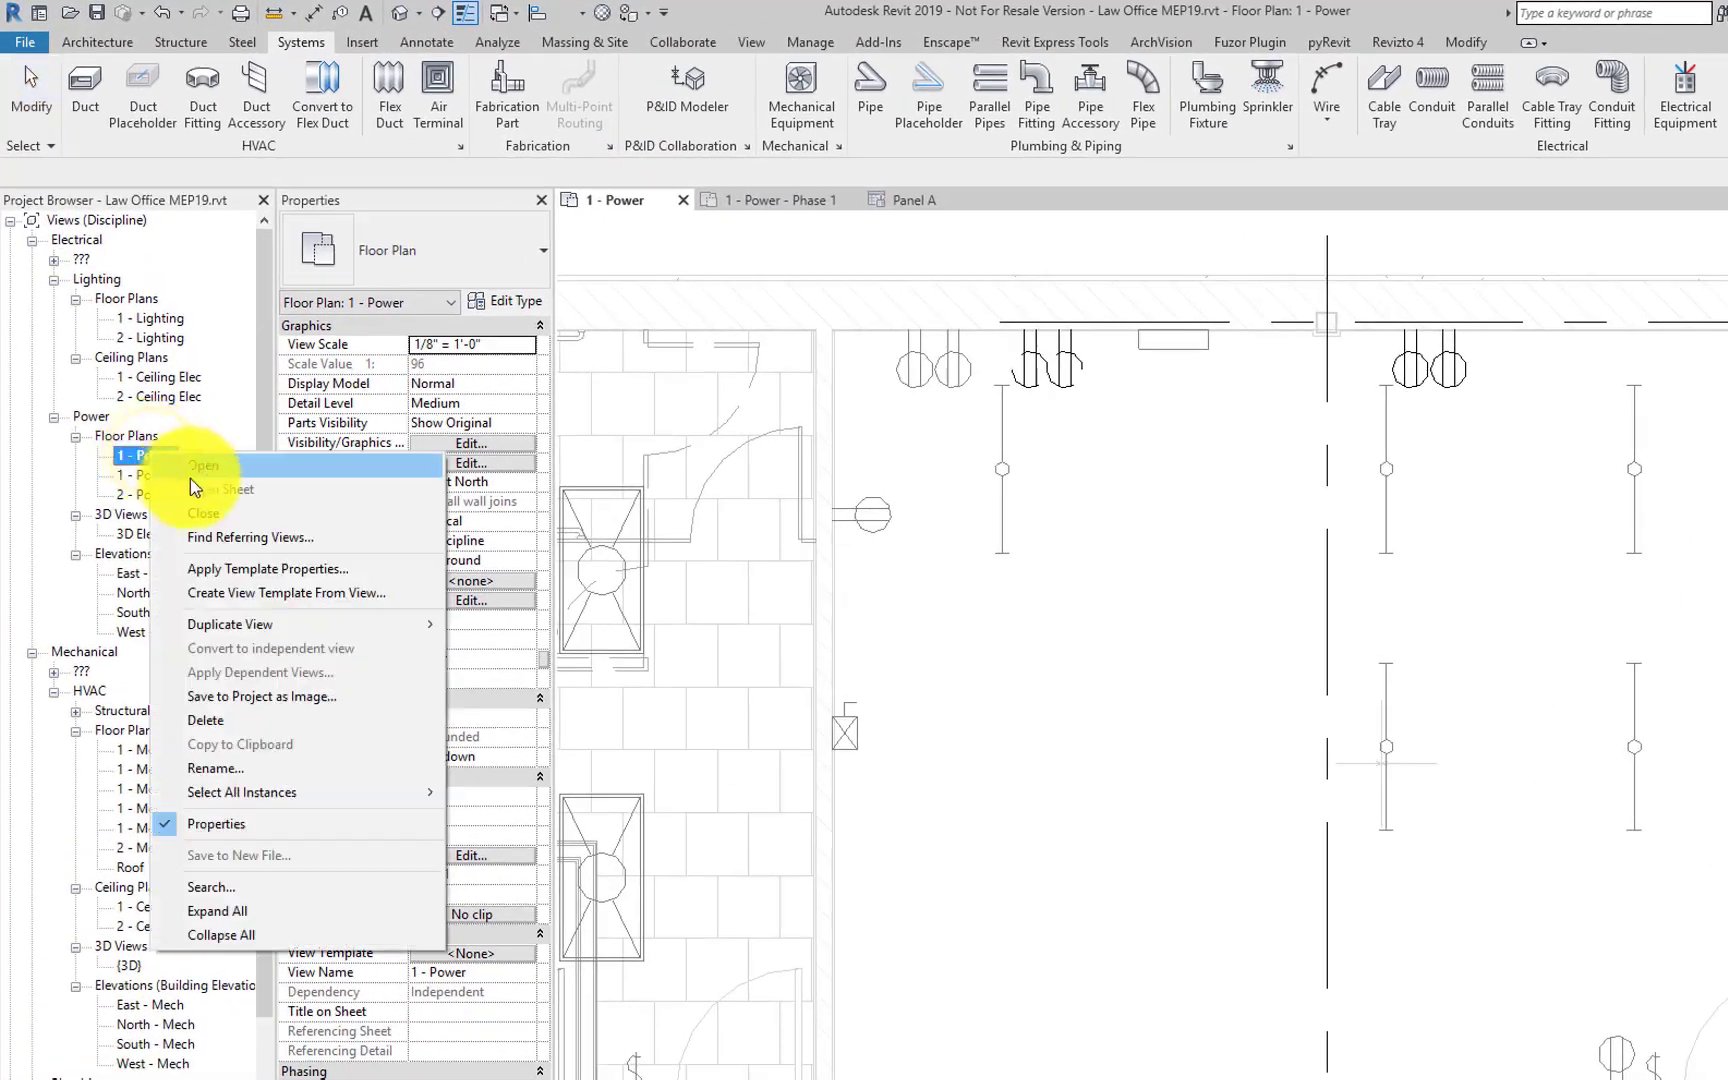
mouse_move(290, 616)
left_click(485, 625)
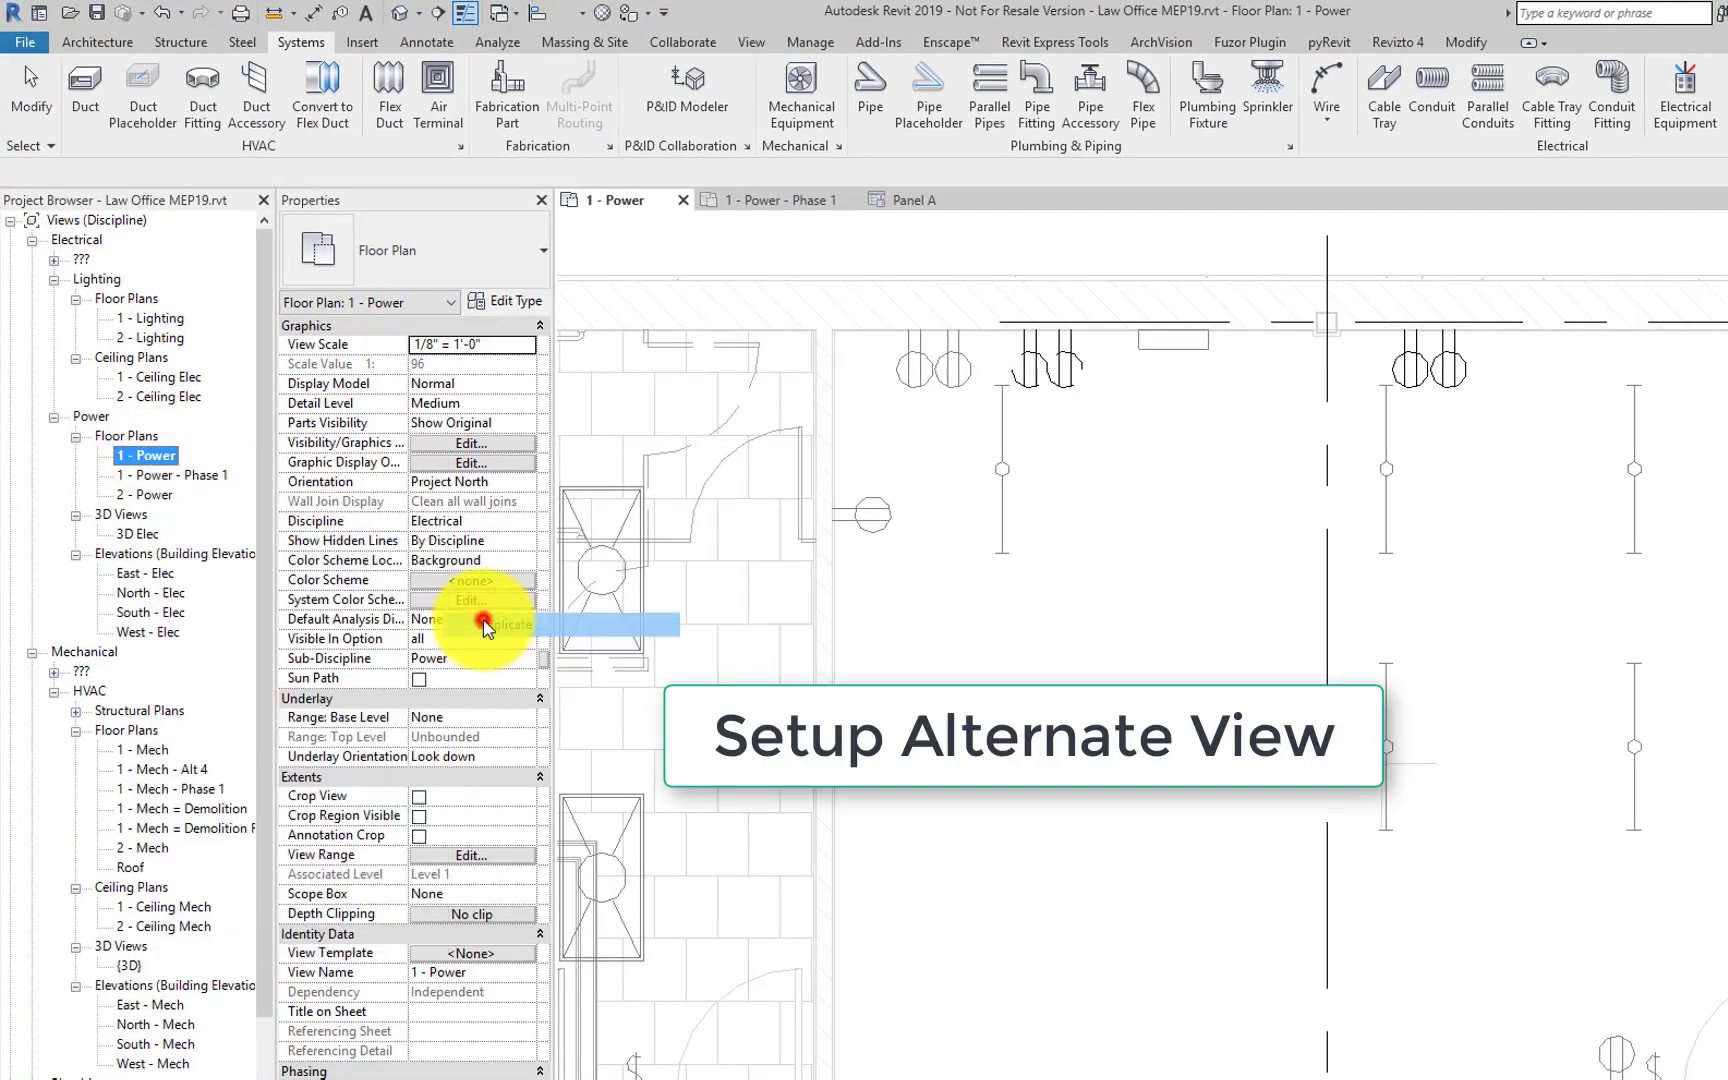
Rename the copied view to '1 - Power - Alt 4'
right_click(186, 503)
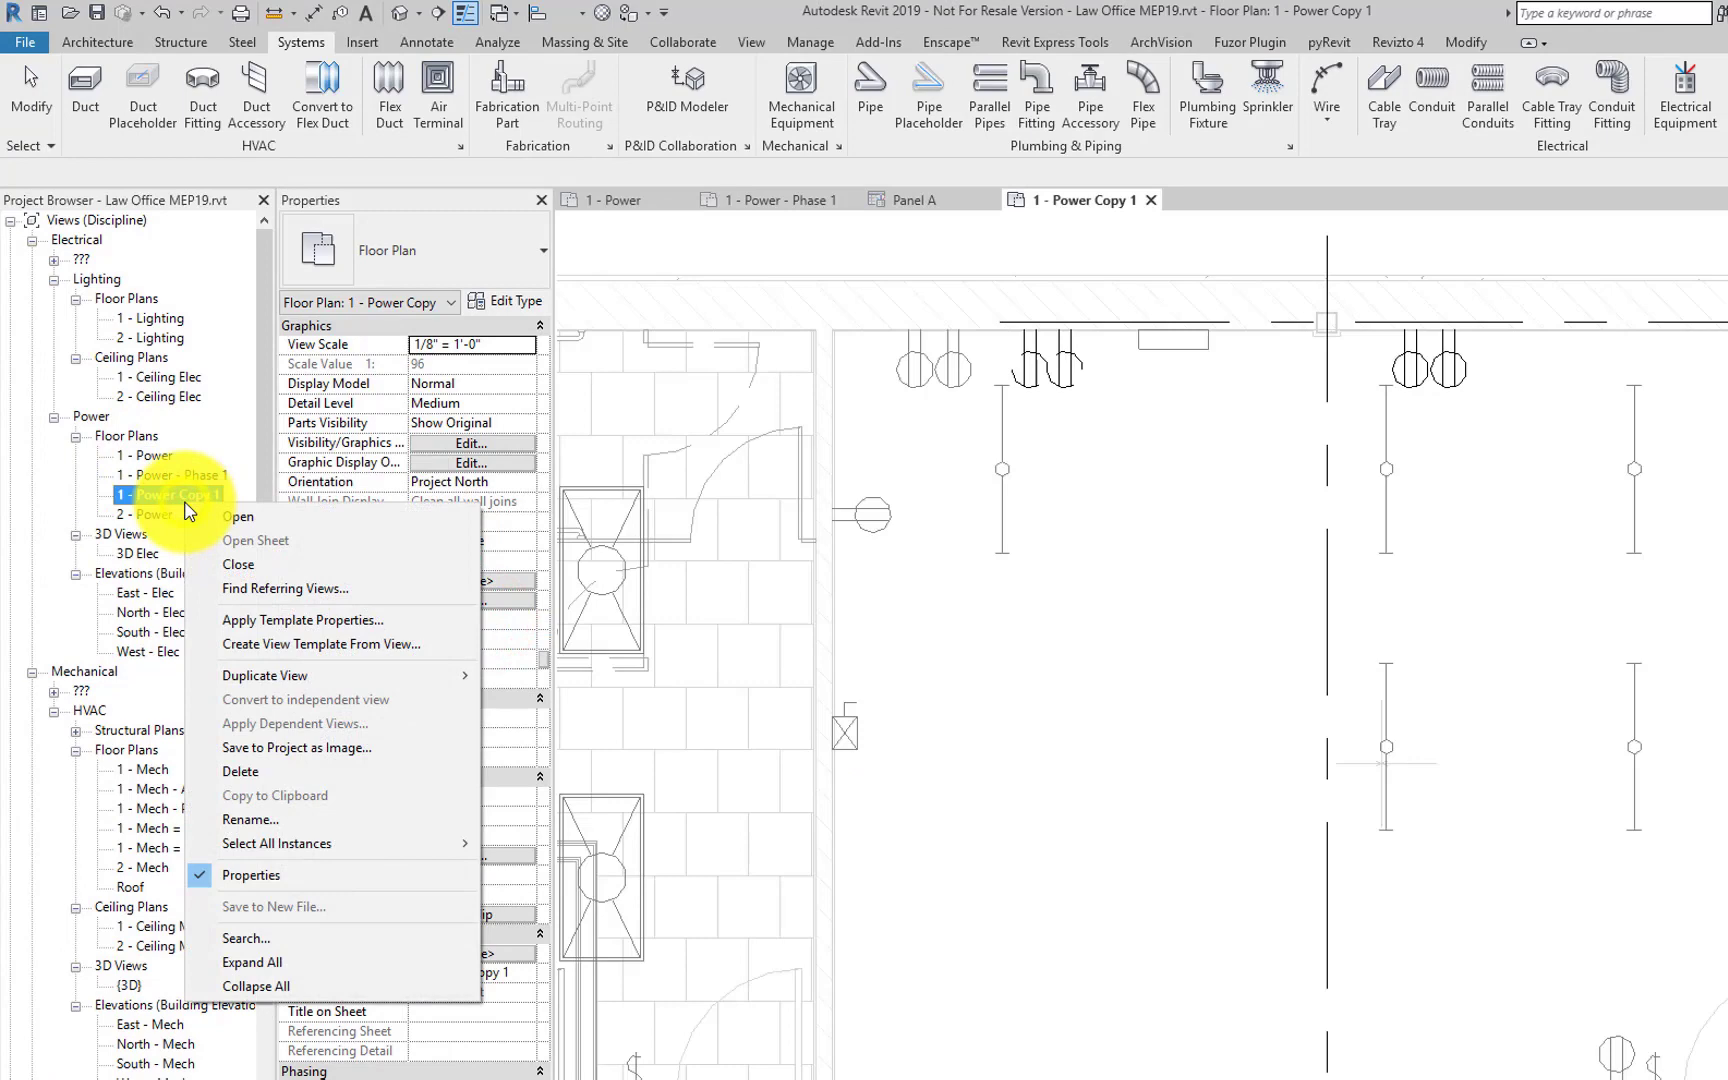
left_click(262, 818)
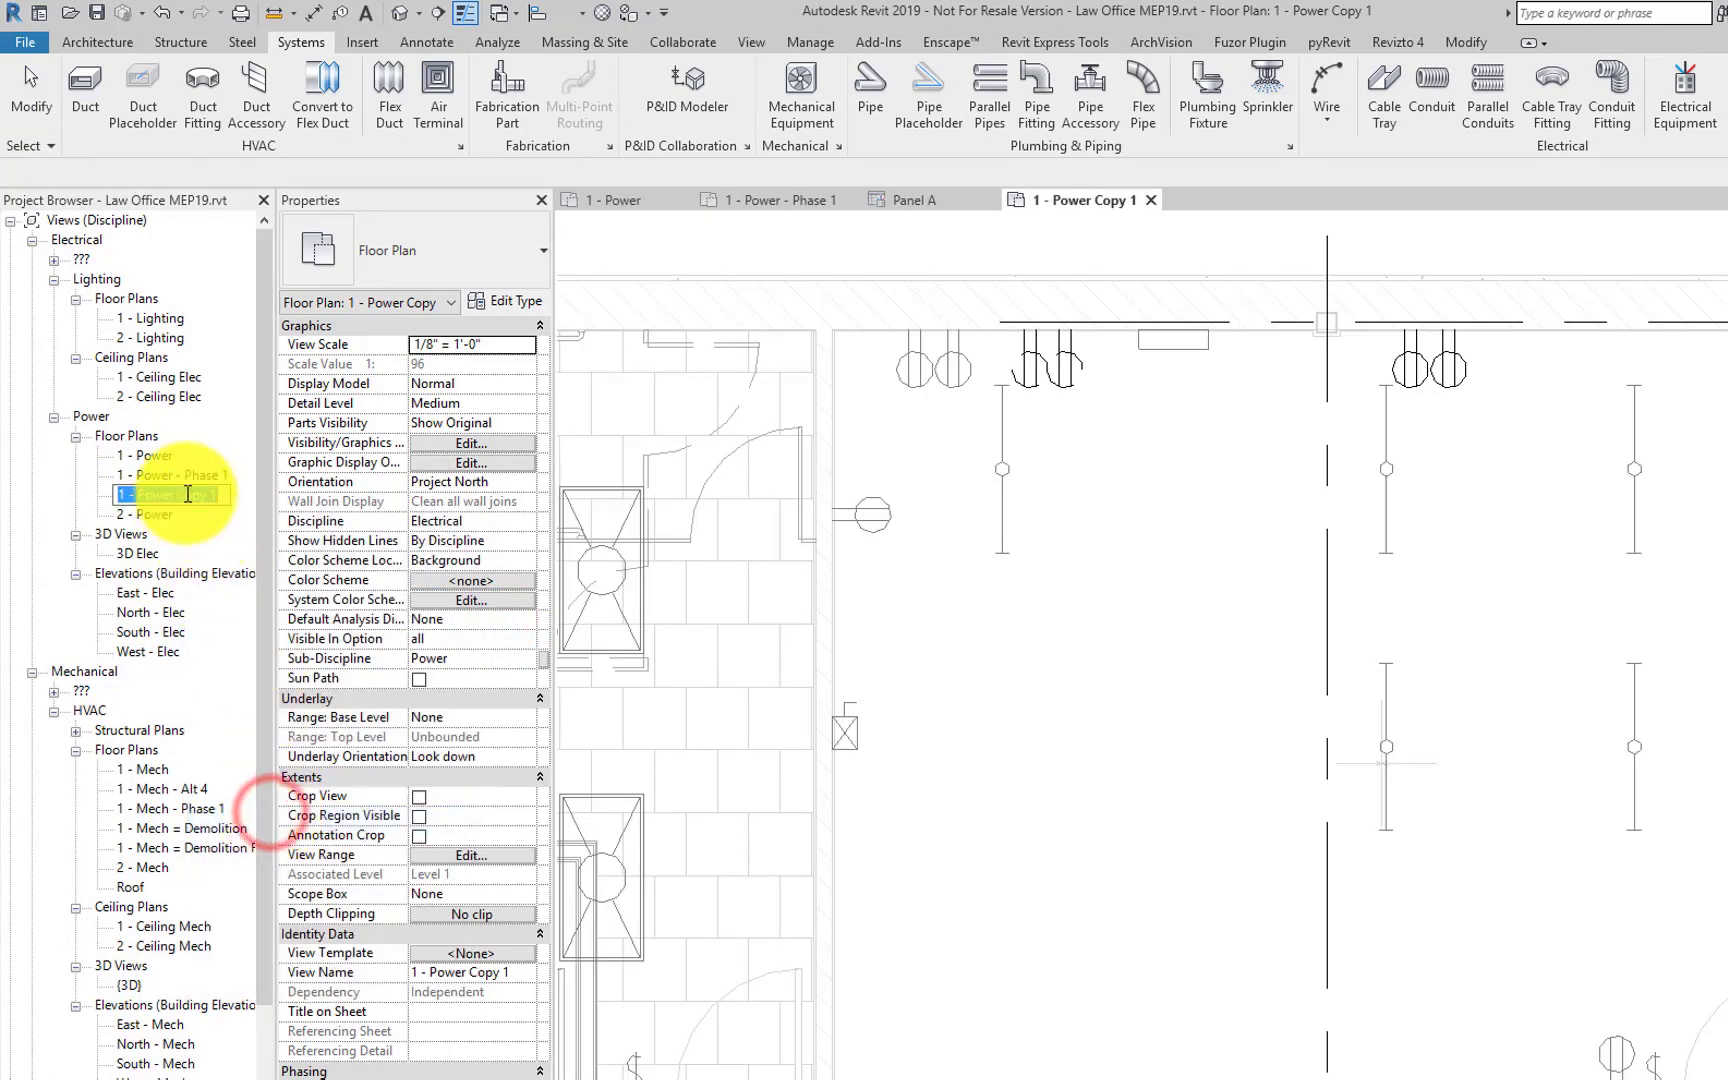
left_click_drag(174, 494, 241, 517)
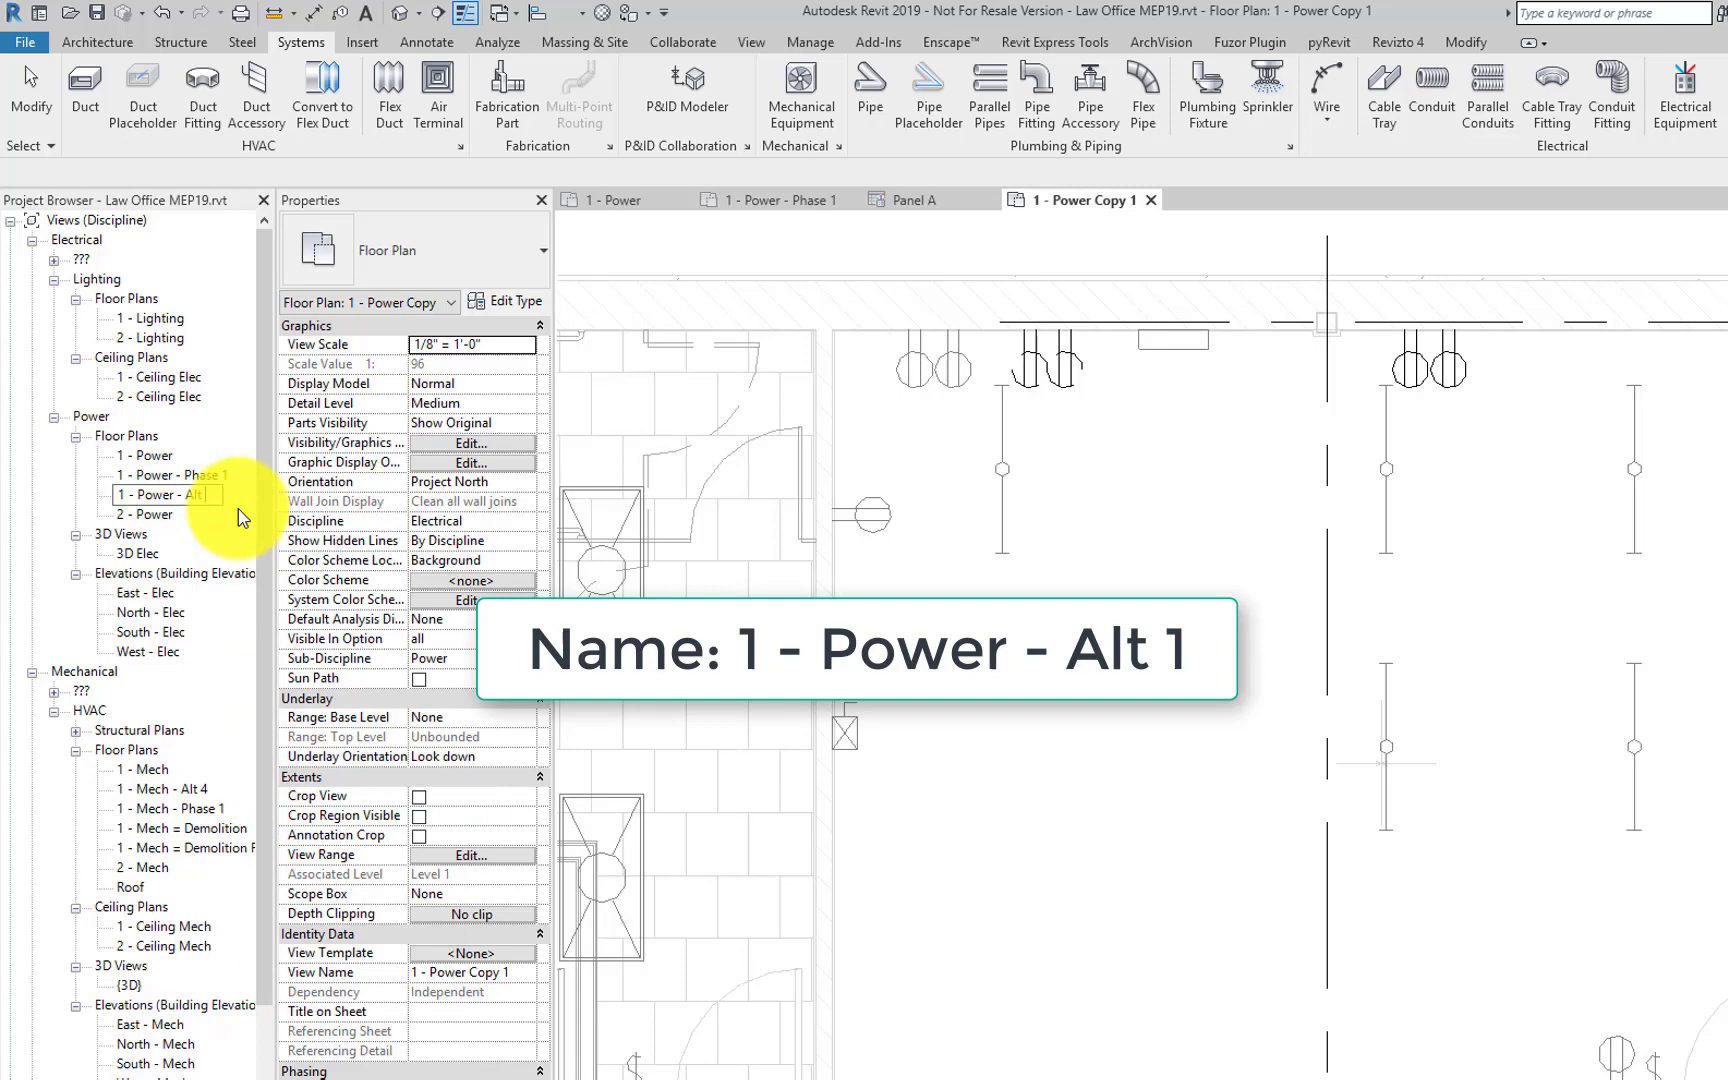
type("- Alt 4")
key("Return")
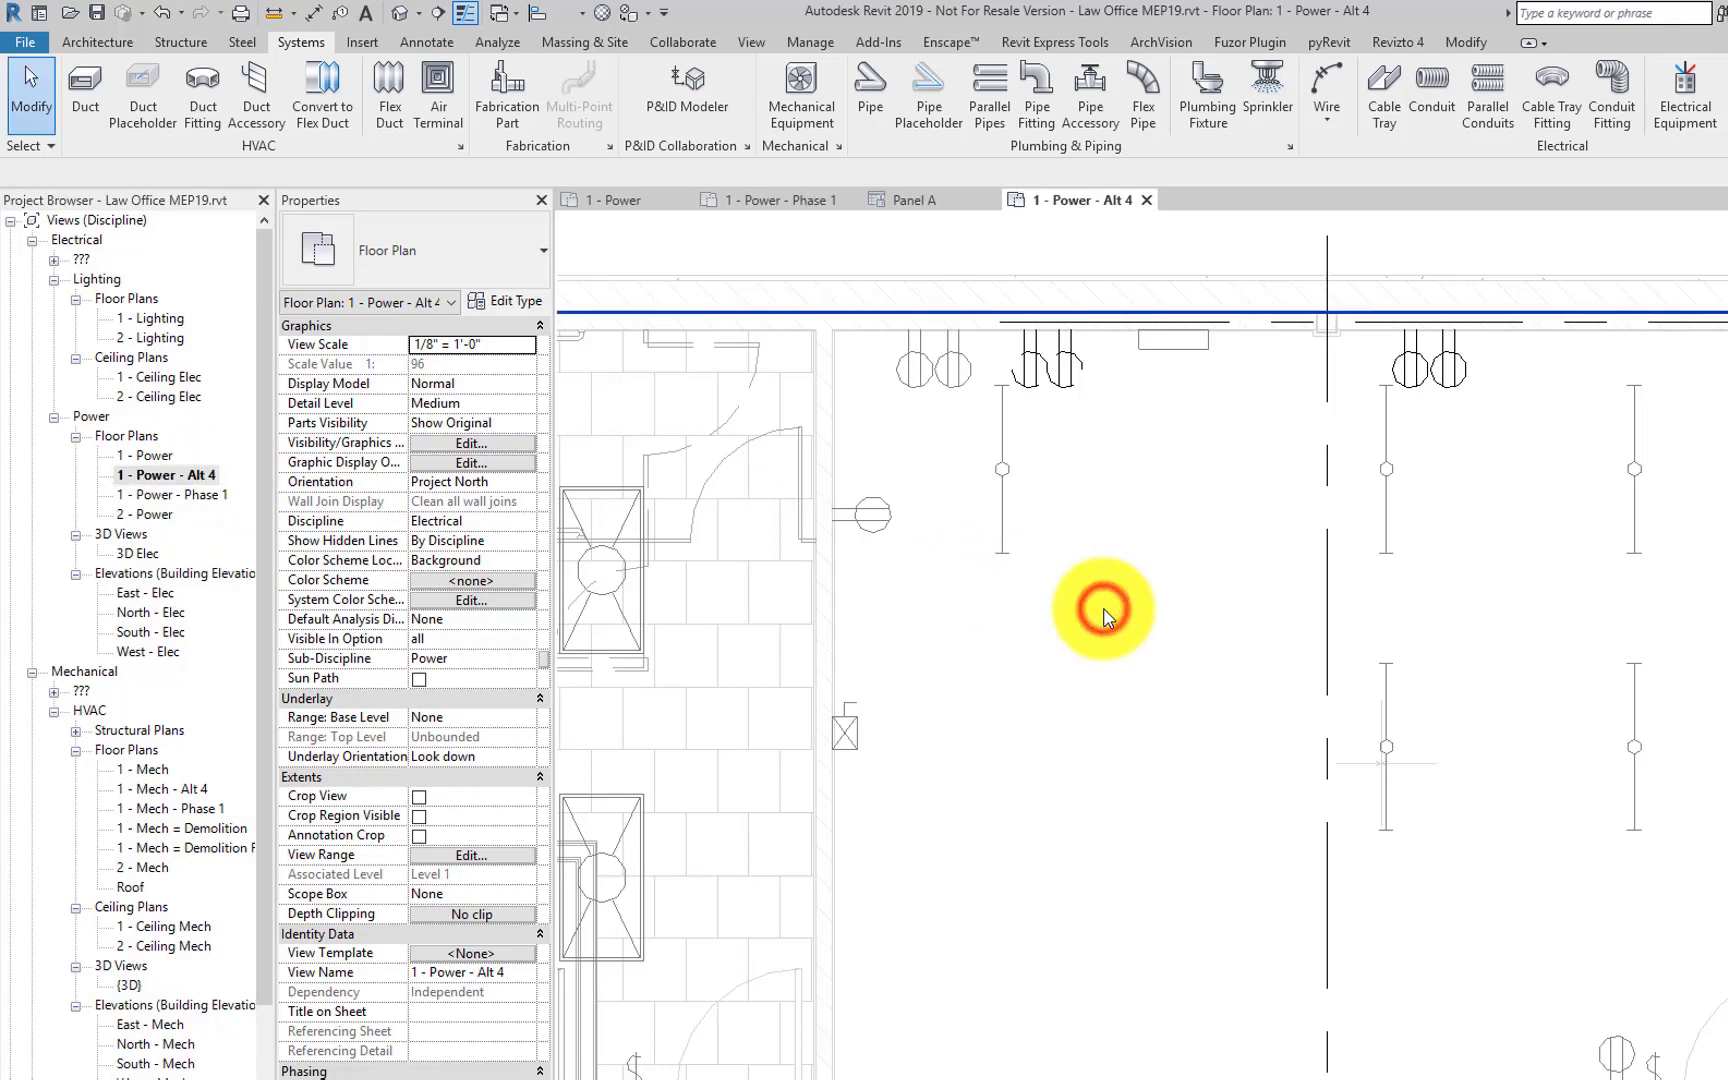
Set this view's Bid Alternate 4 design option to display Alternate
key("v")
key("v")
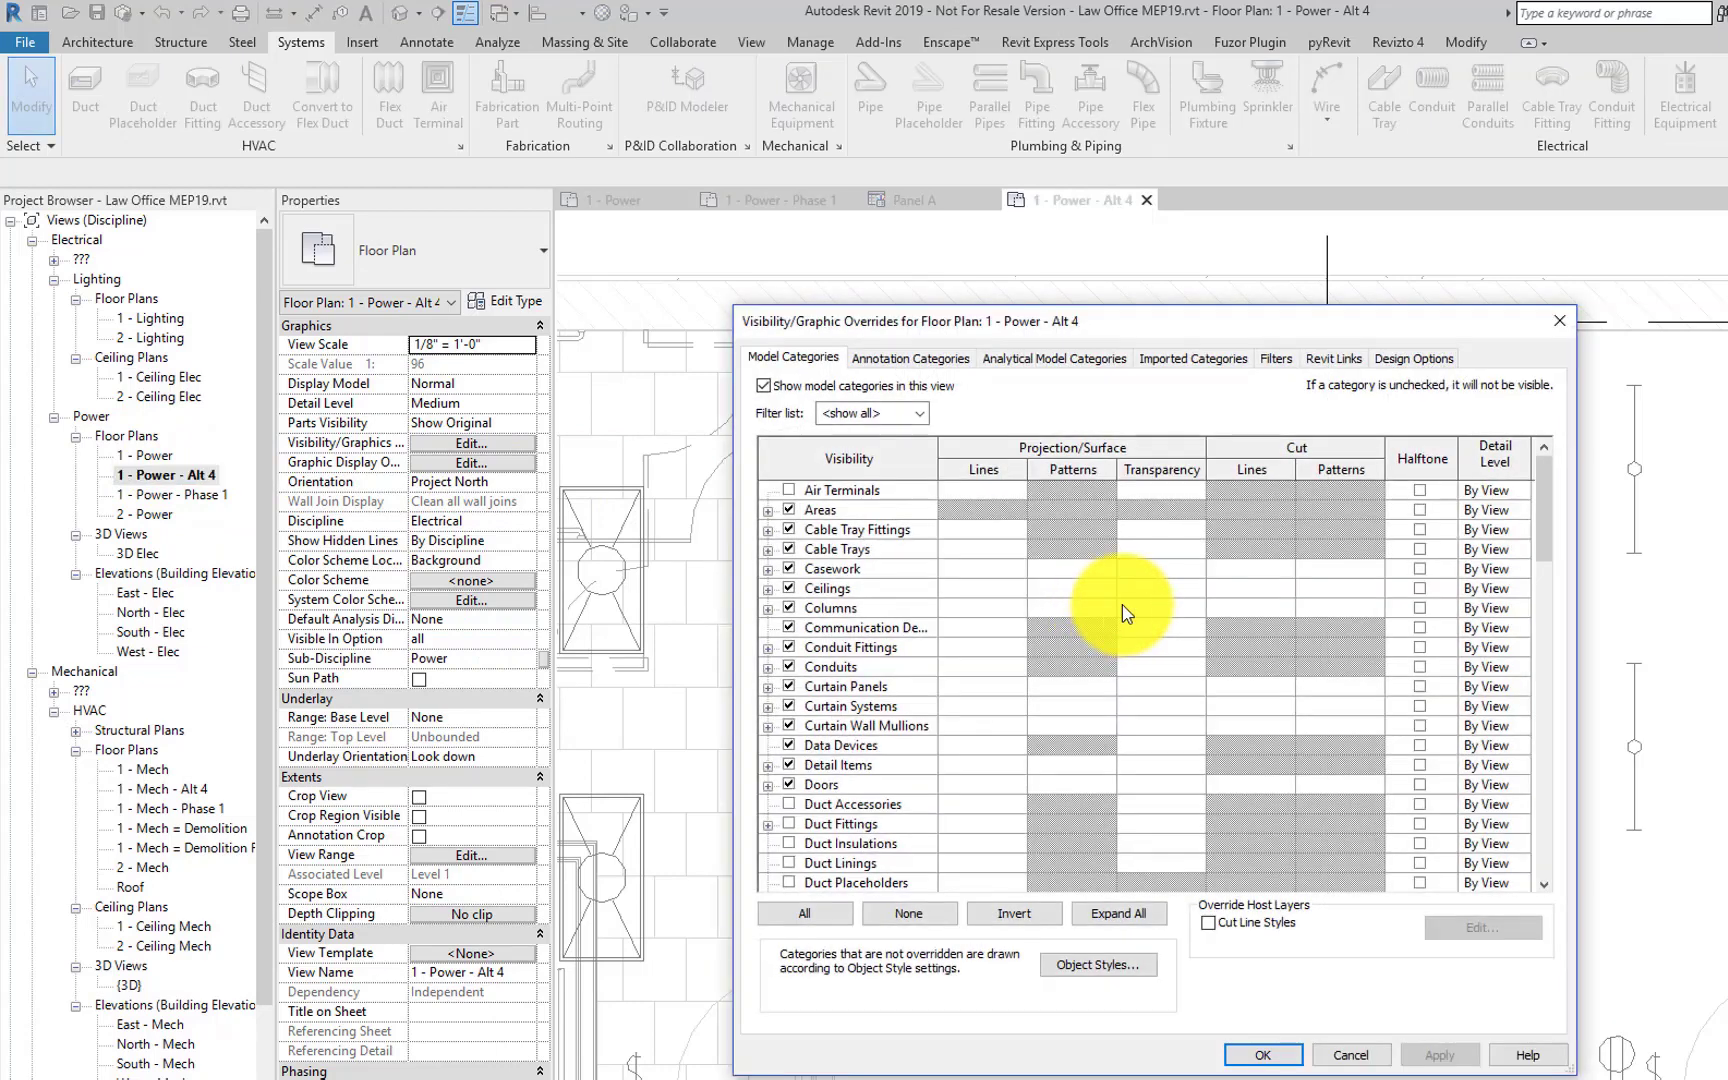
left_click(1421, 360)
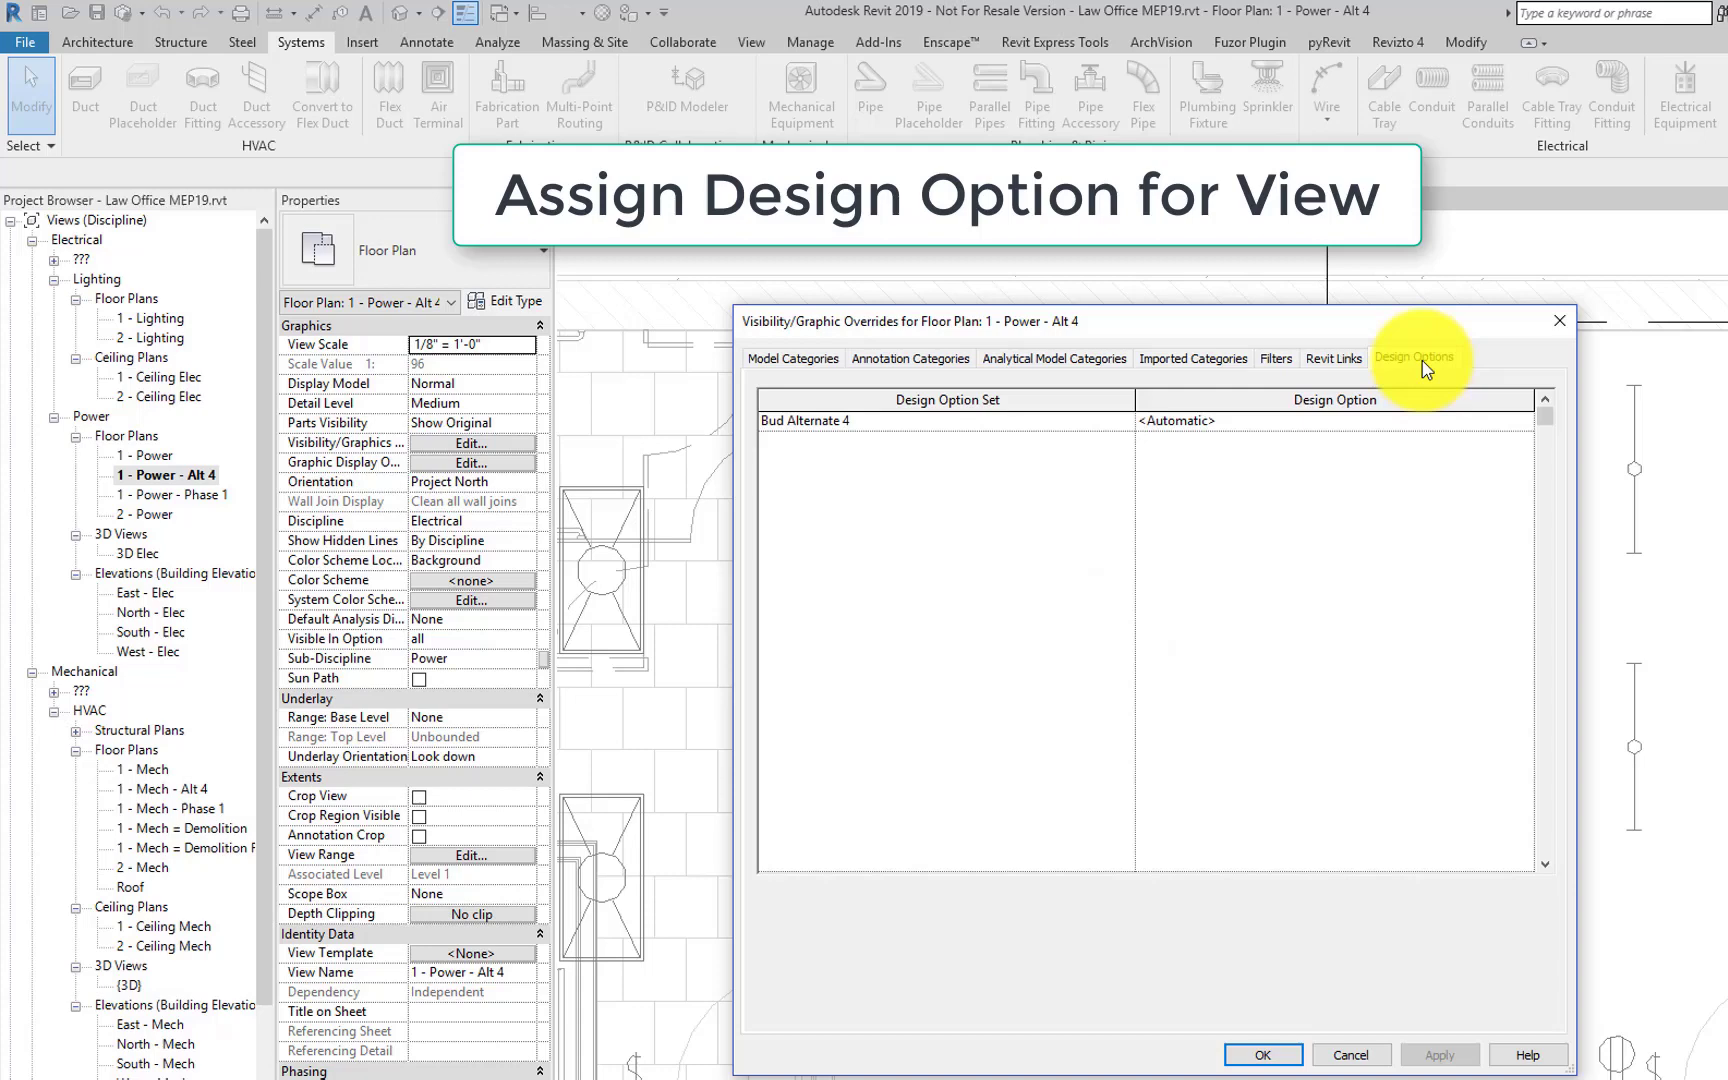
left_click(1522, 420)
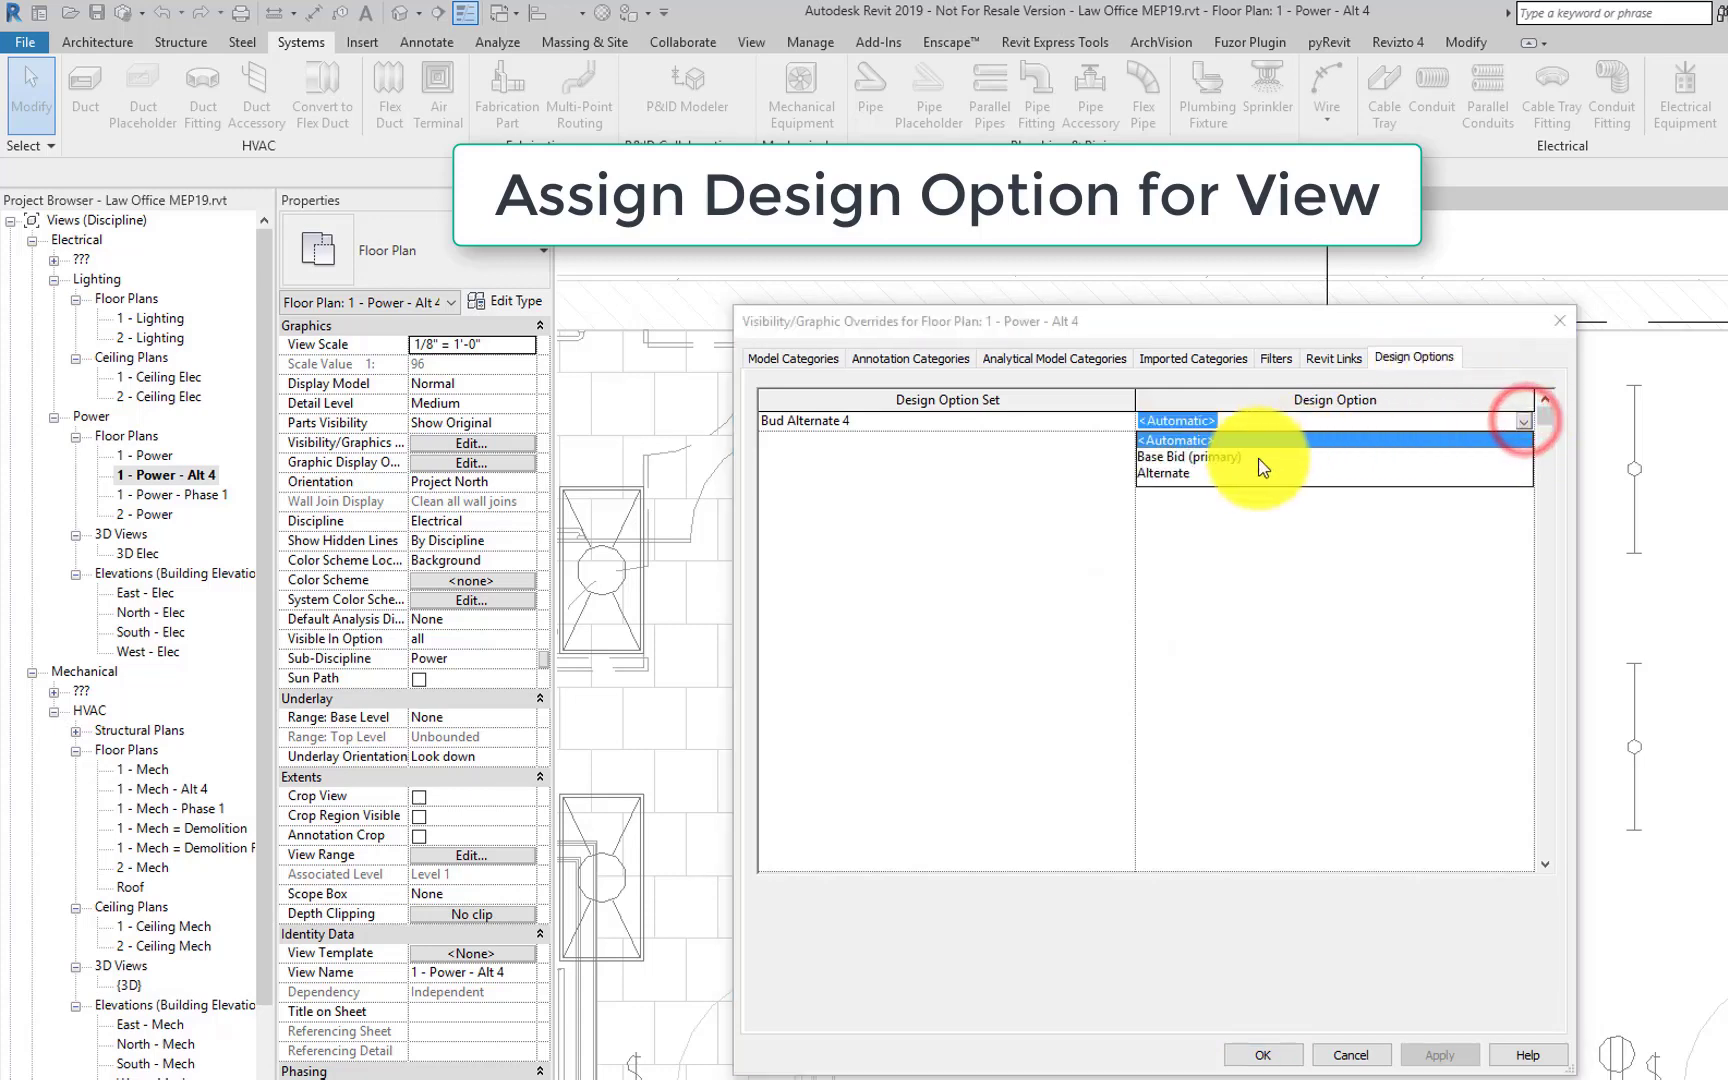
left_click(1165, 473)
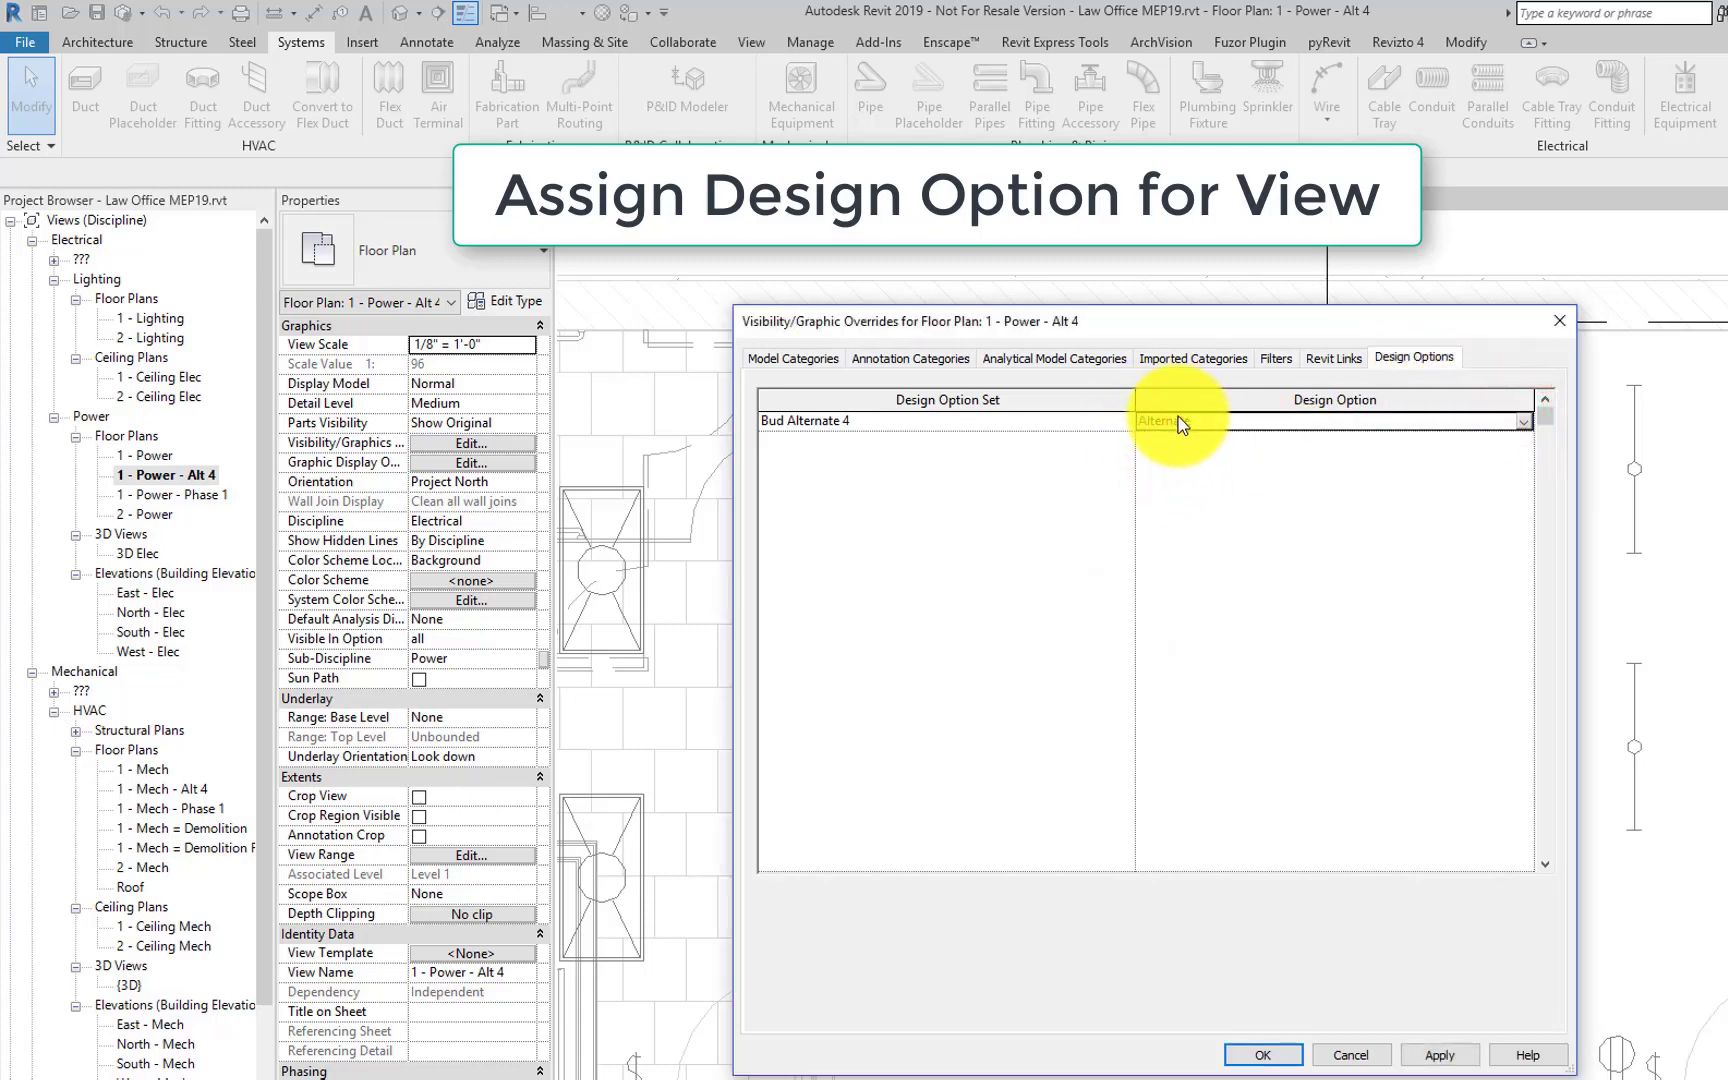
left_click(1270, 1050)
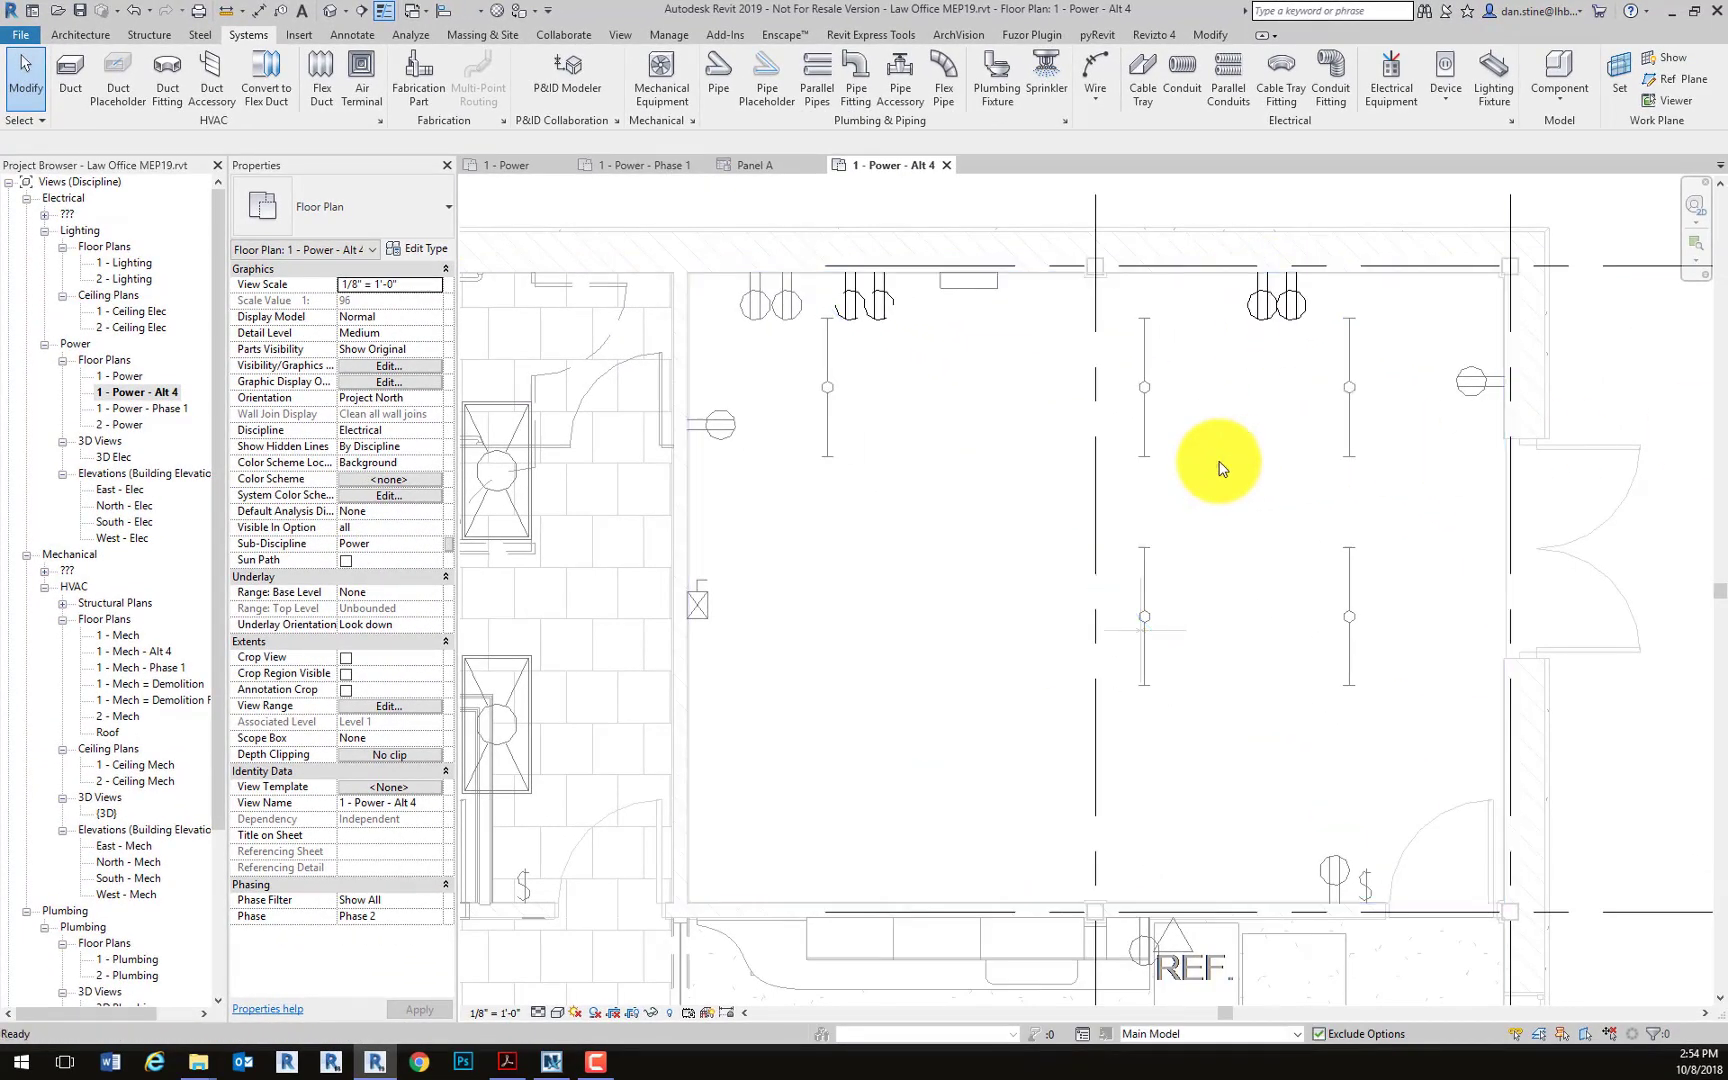
Give the Law Office A19 link custom display showing Bid Alternate 4's Alternate option
key("v")
key("g")
left_click(1170, 296)
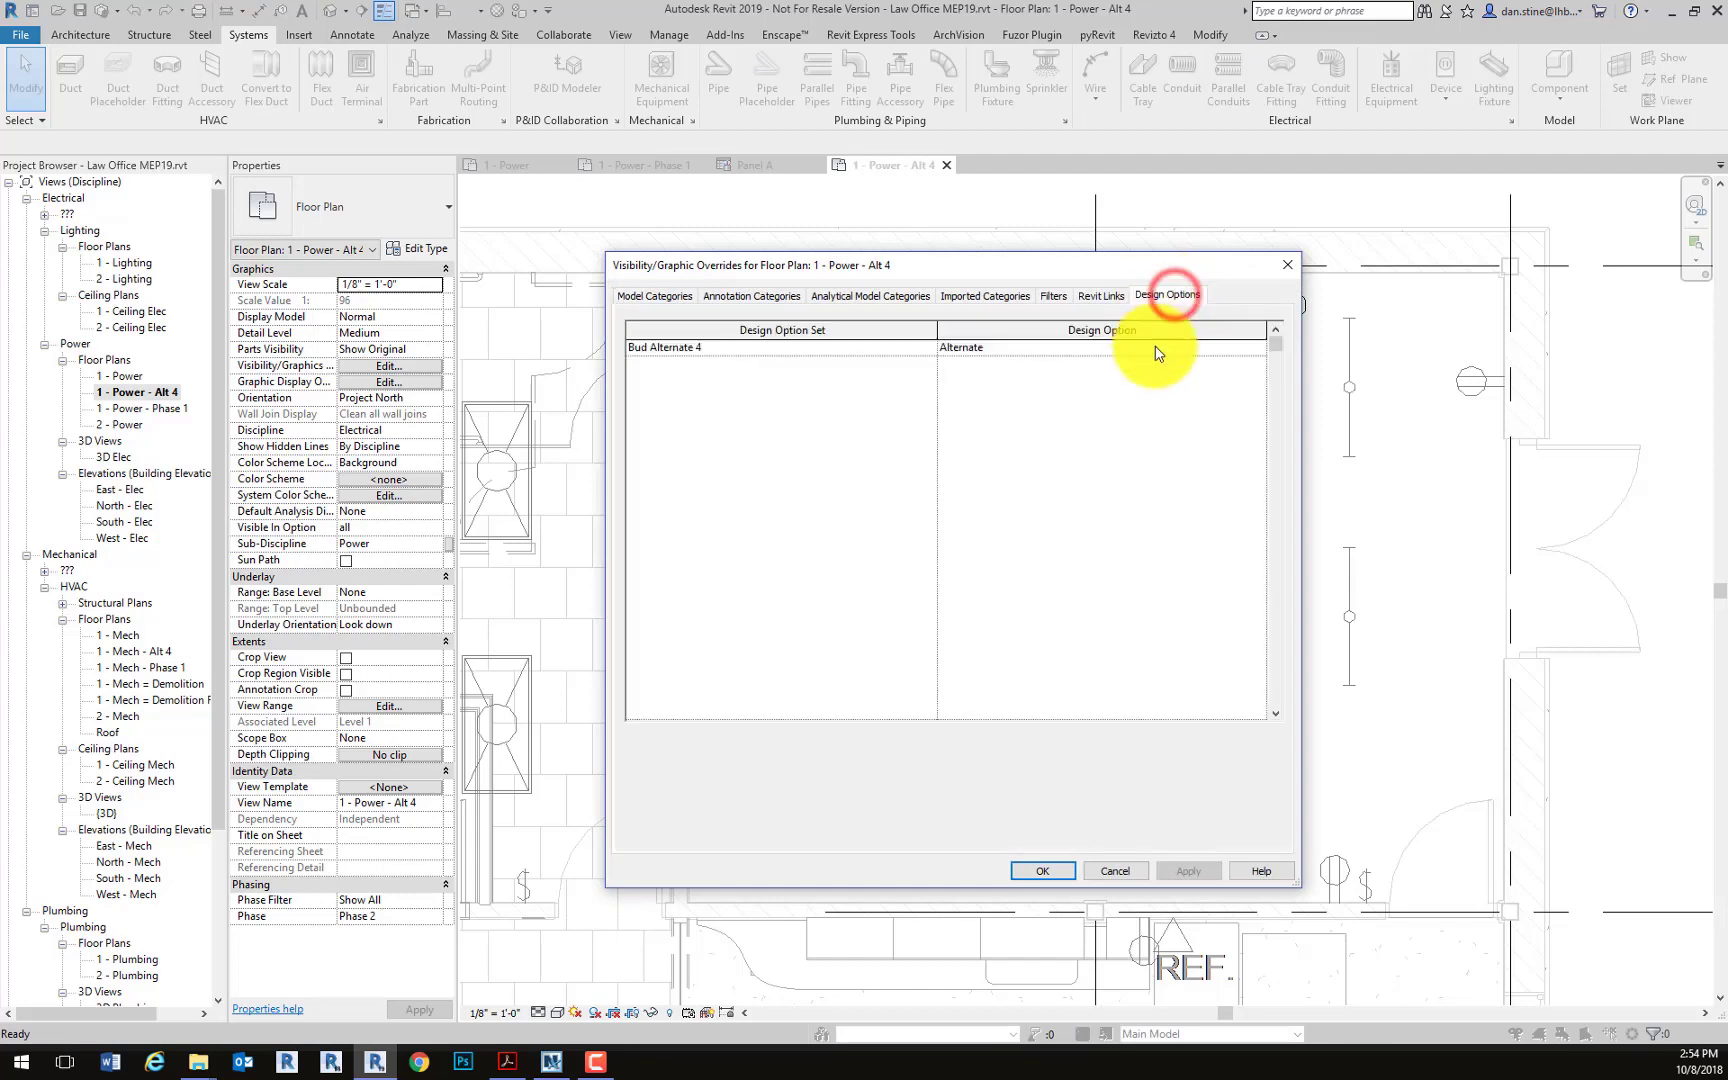
left_click(1108, 296)
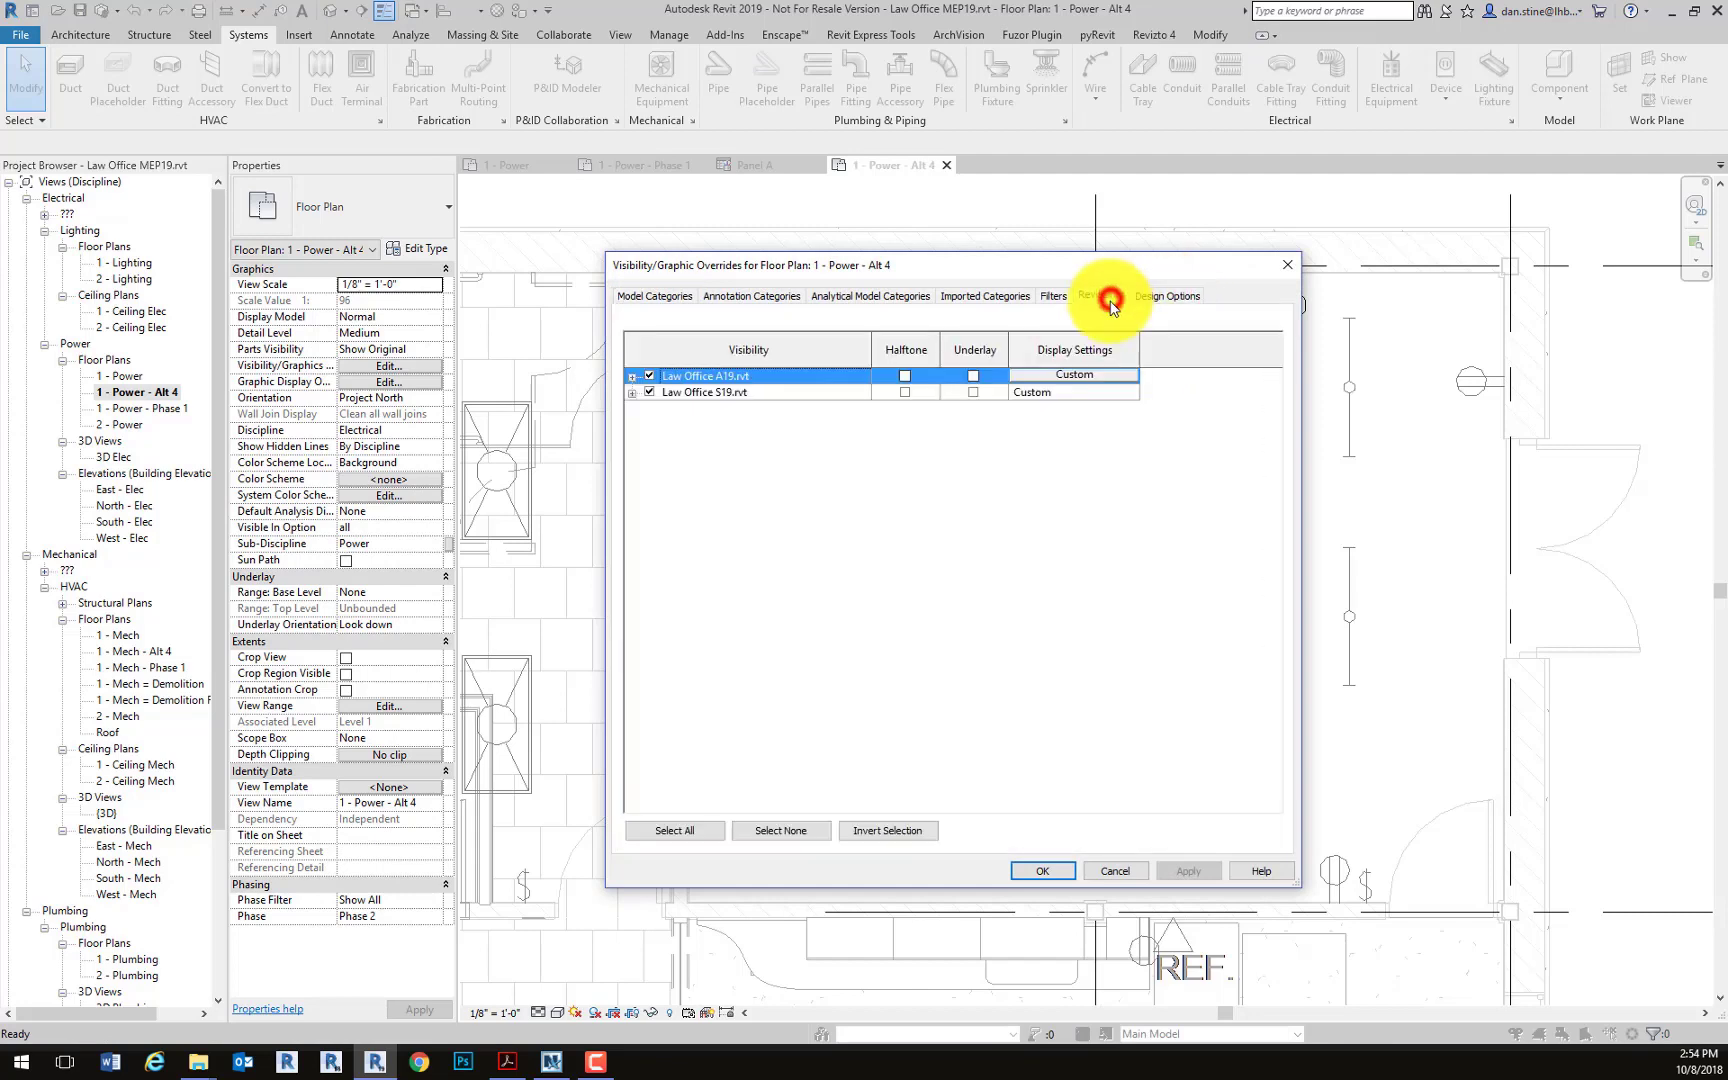
left_click(1094, 377)
left_click(1152, 373)
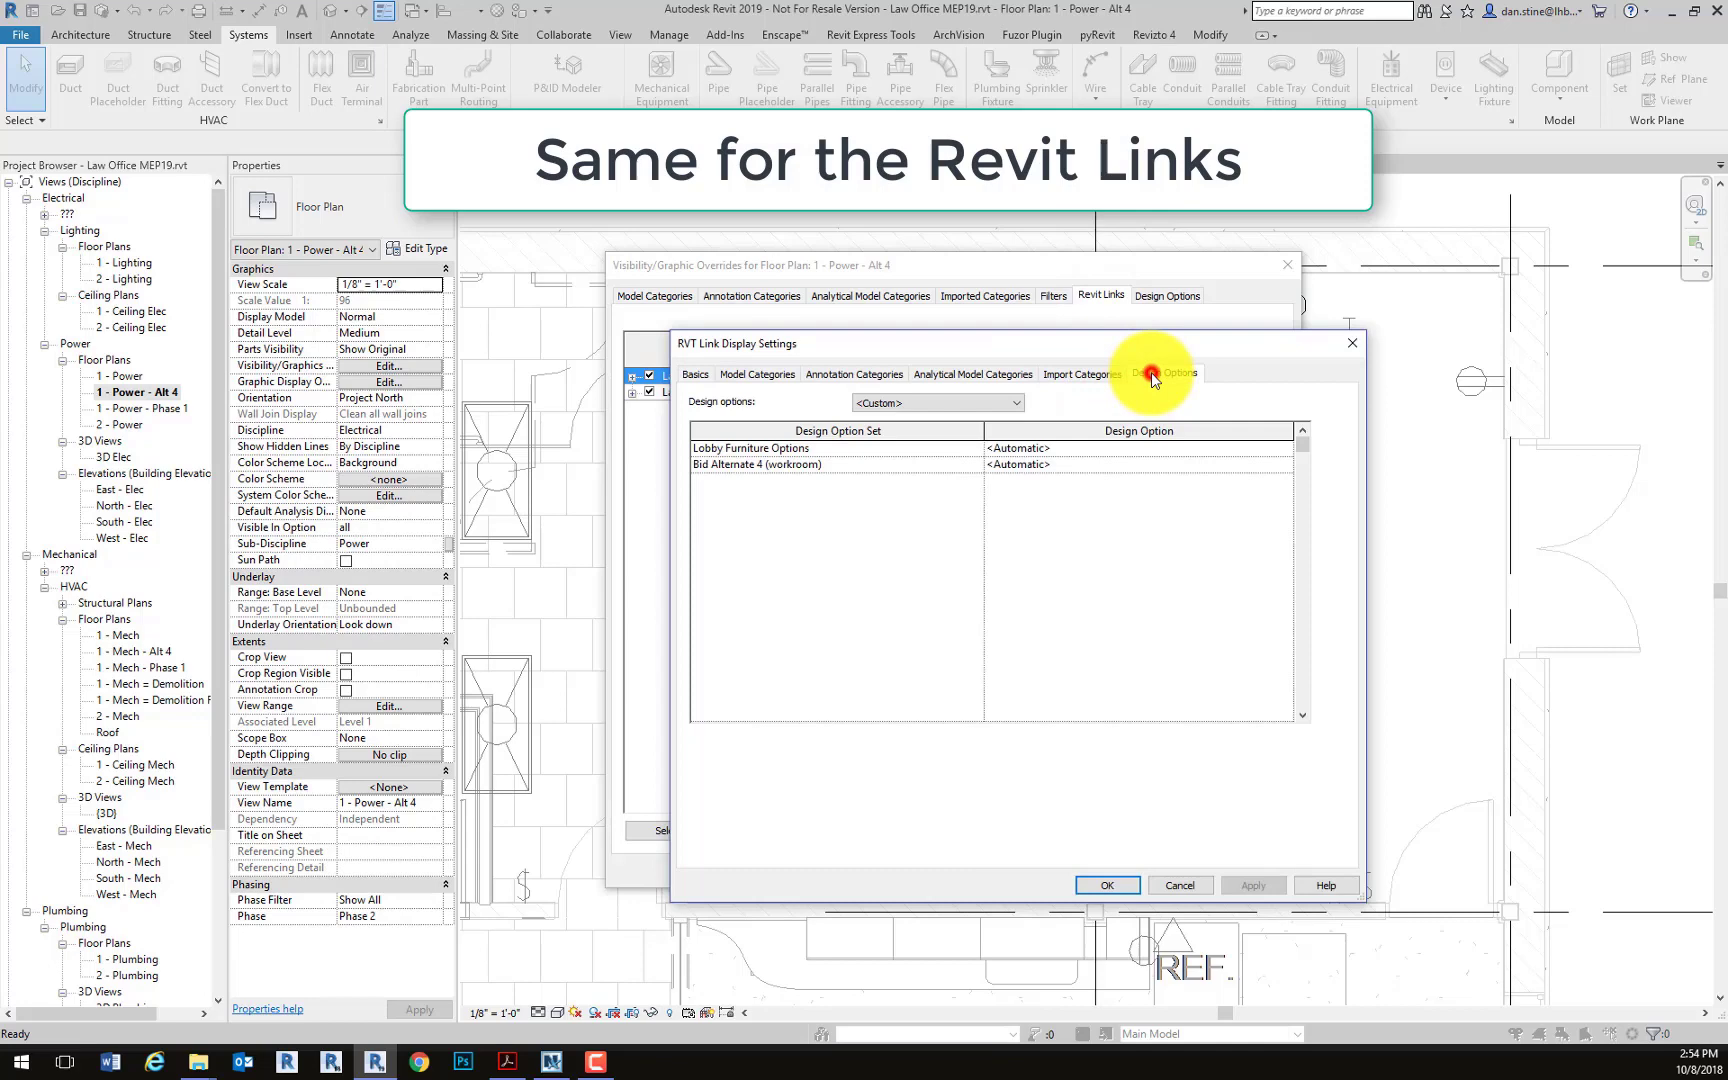
left_click(1278, 464)
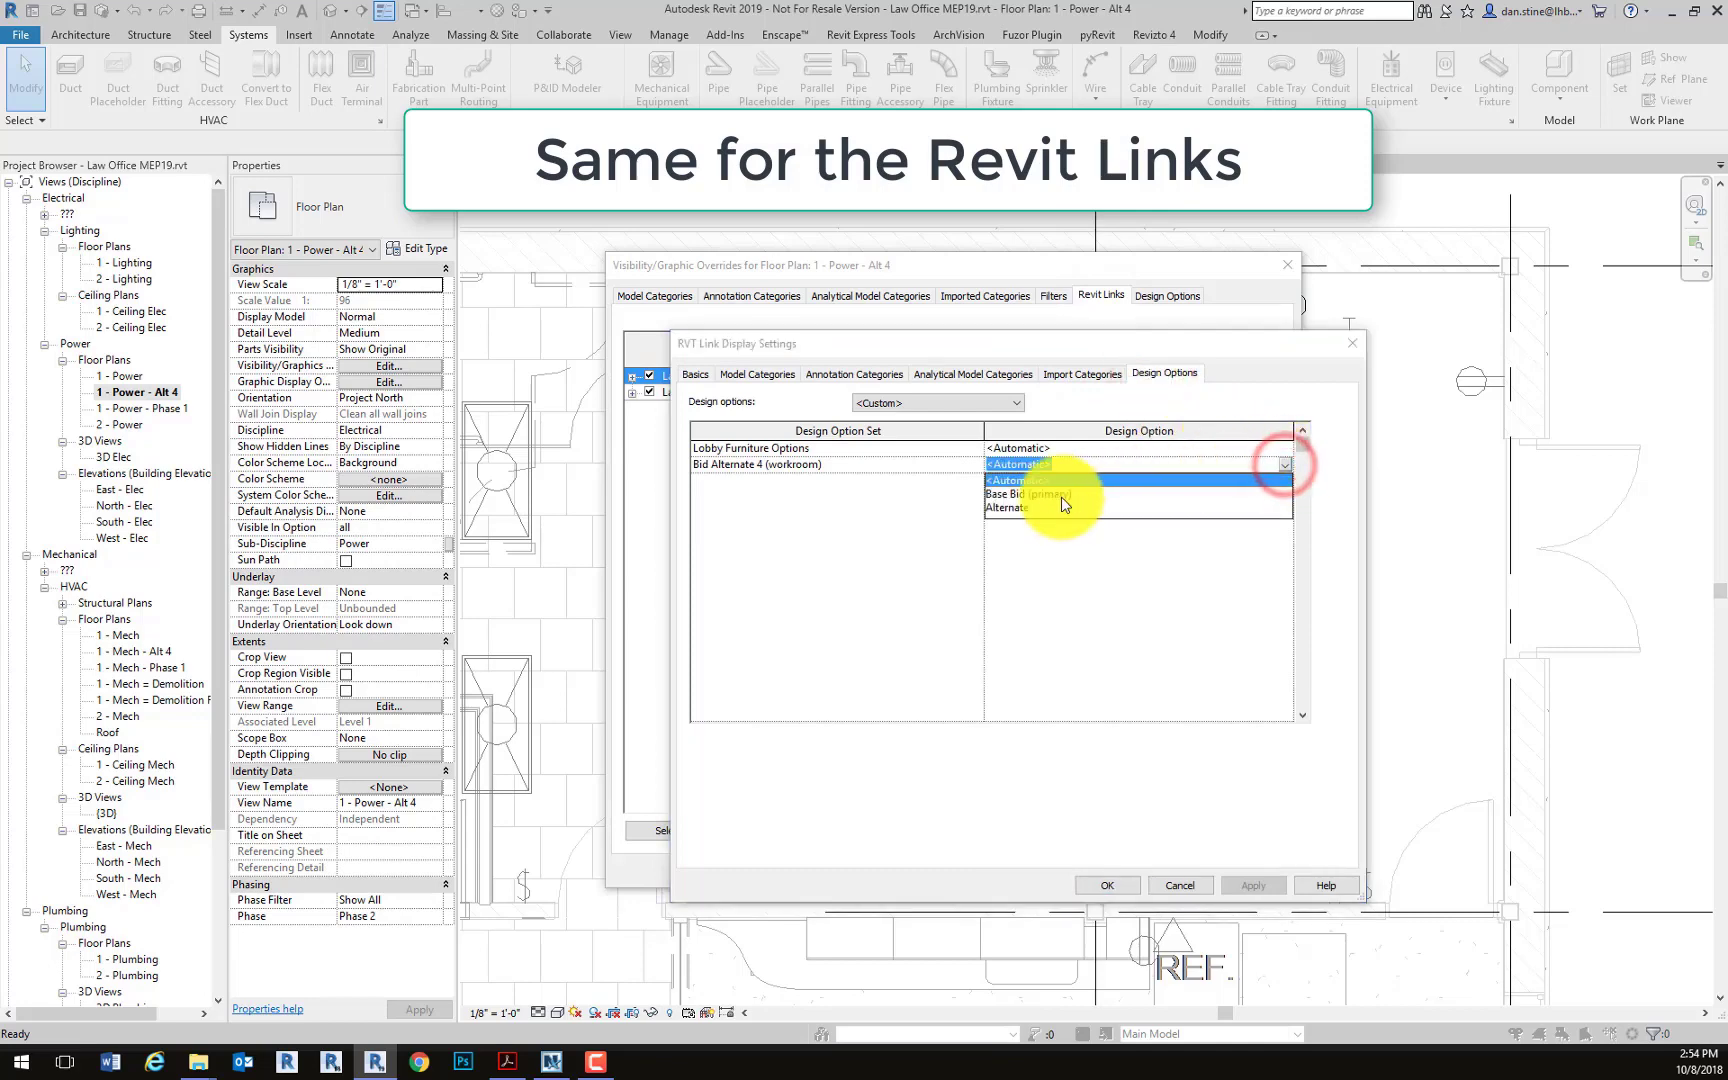
left_click(1016, 507)
left_click(1107, 885)
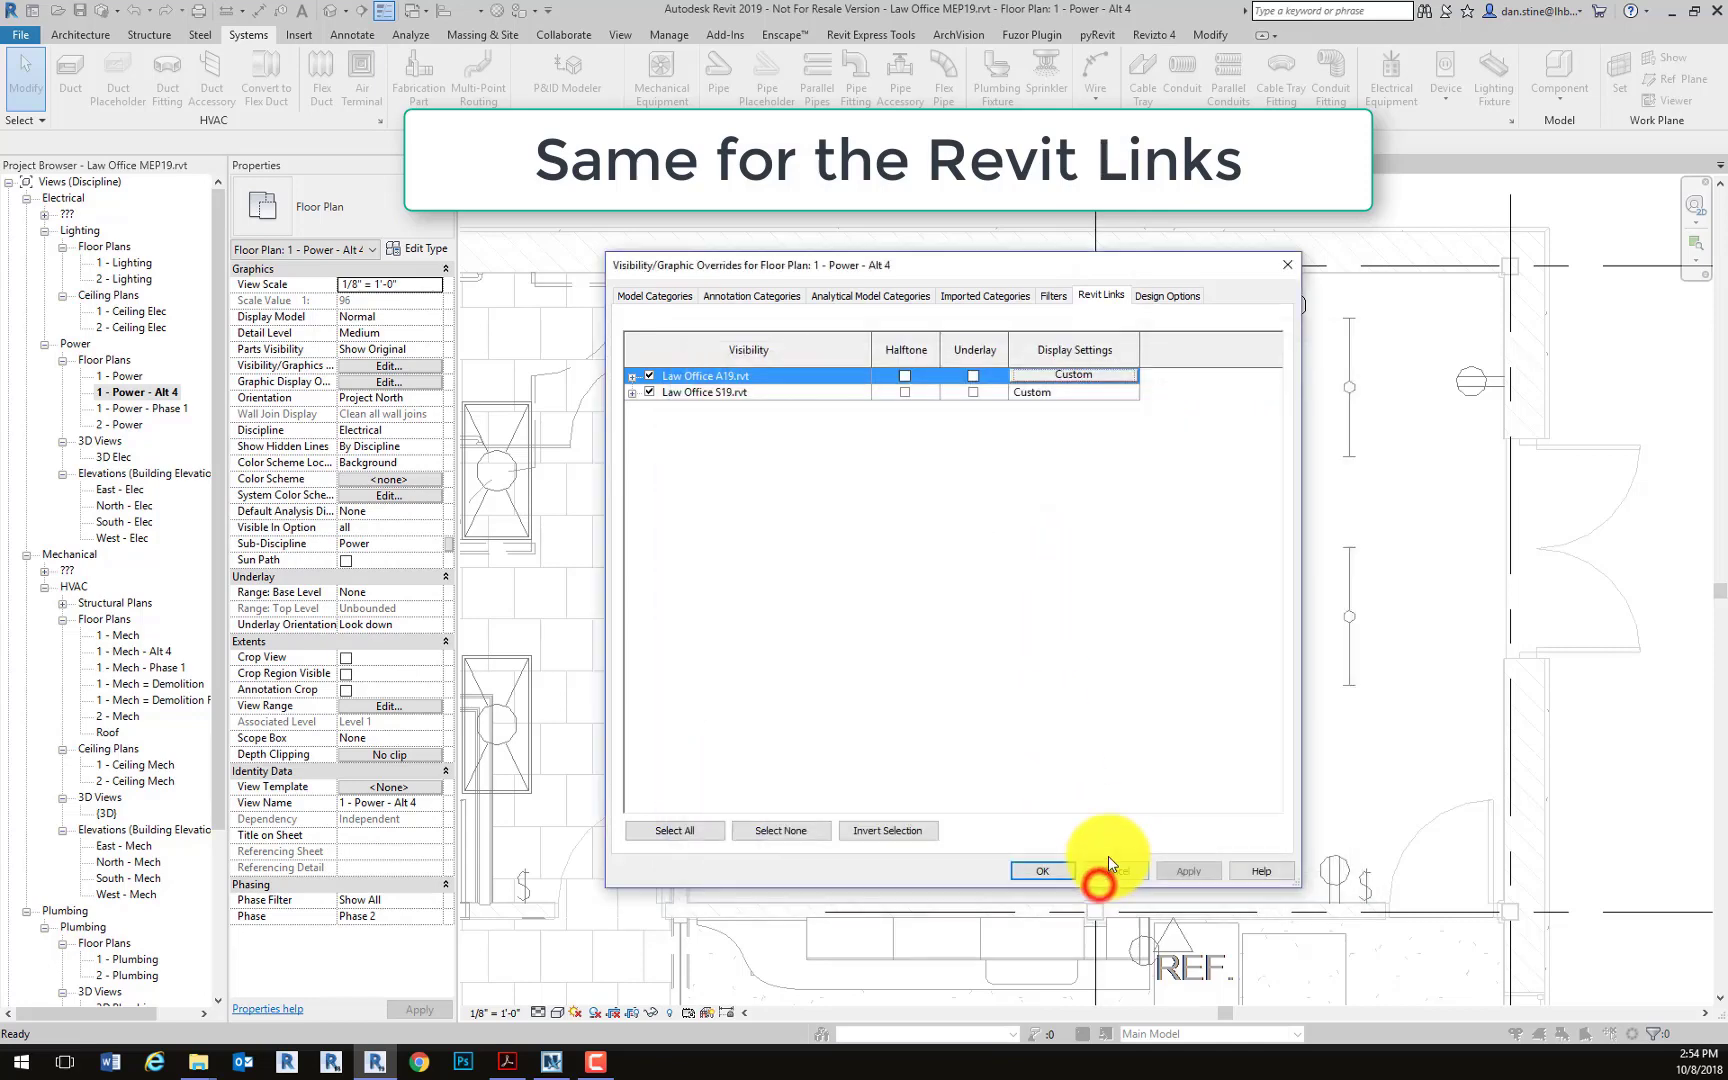
left_click(1055, 873)
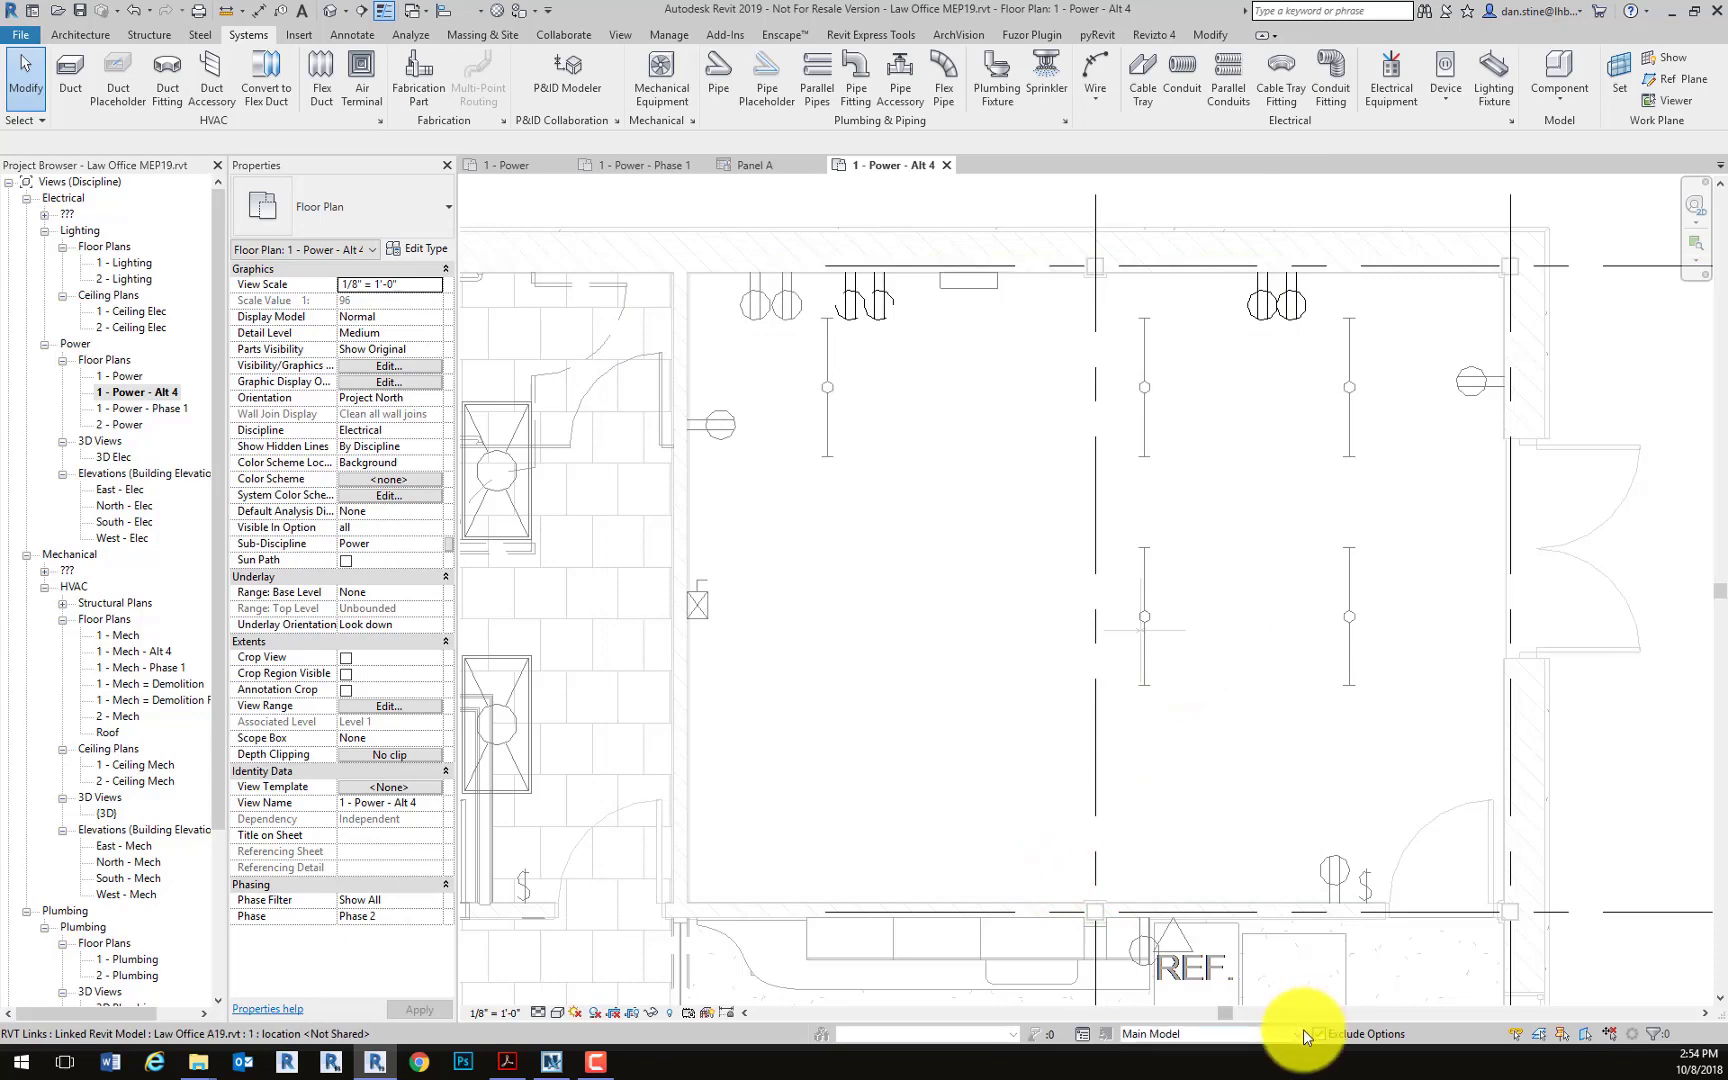
Make Alternate the active design option while still allowing main-model elements to be picked
left_click(1300, 1033)
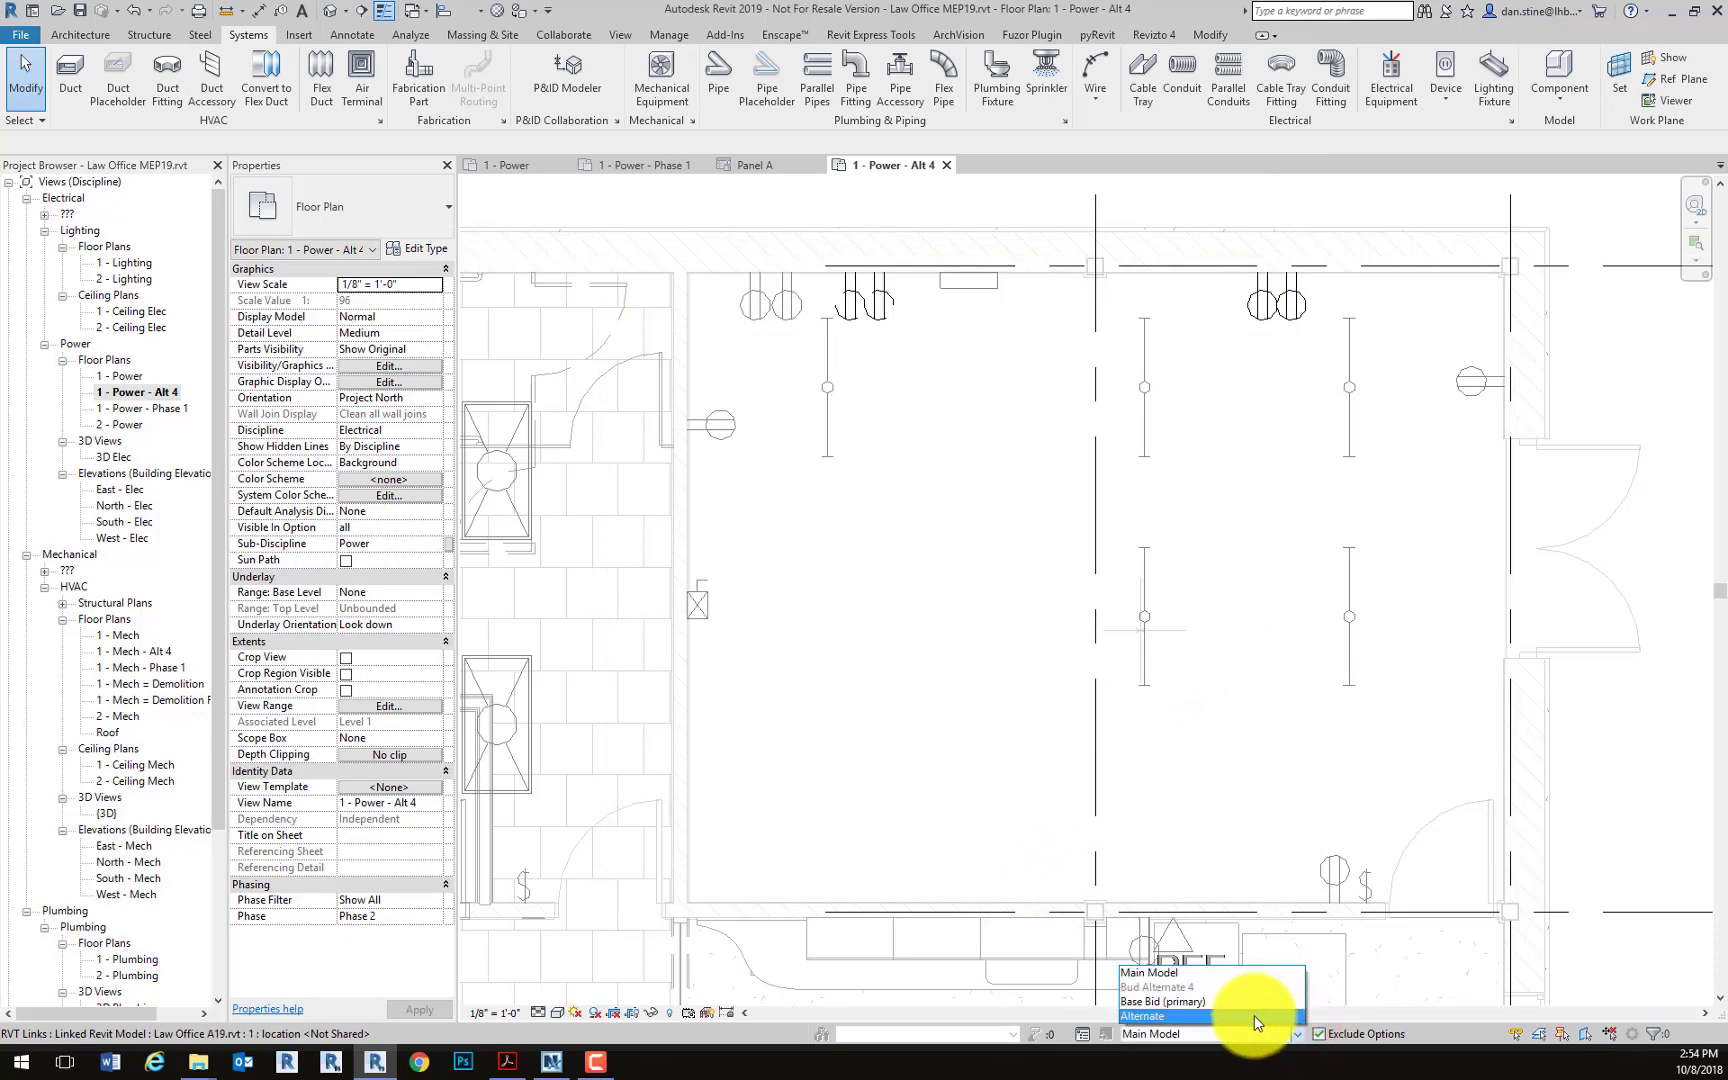
left_click(1255, 1018)
left_click(992, 603)
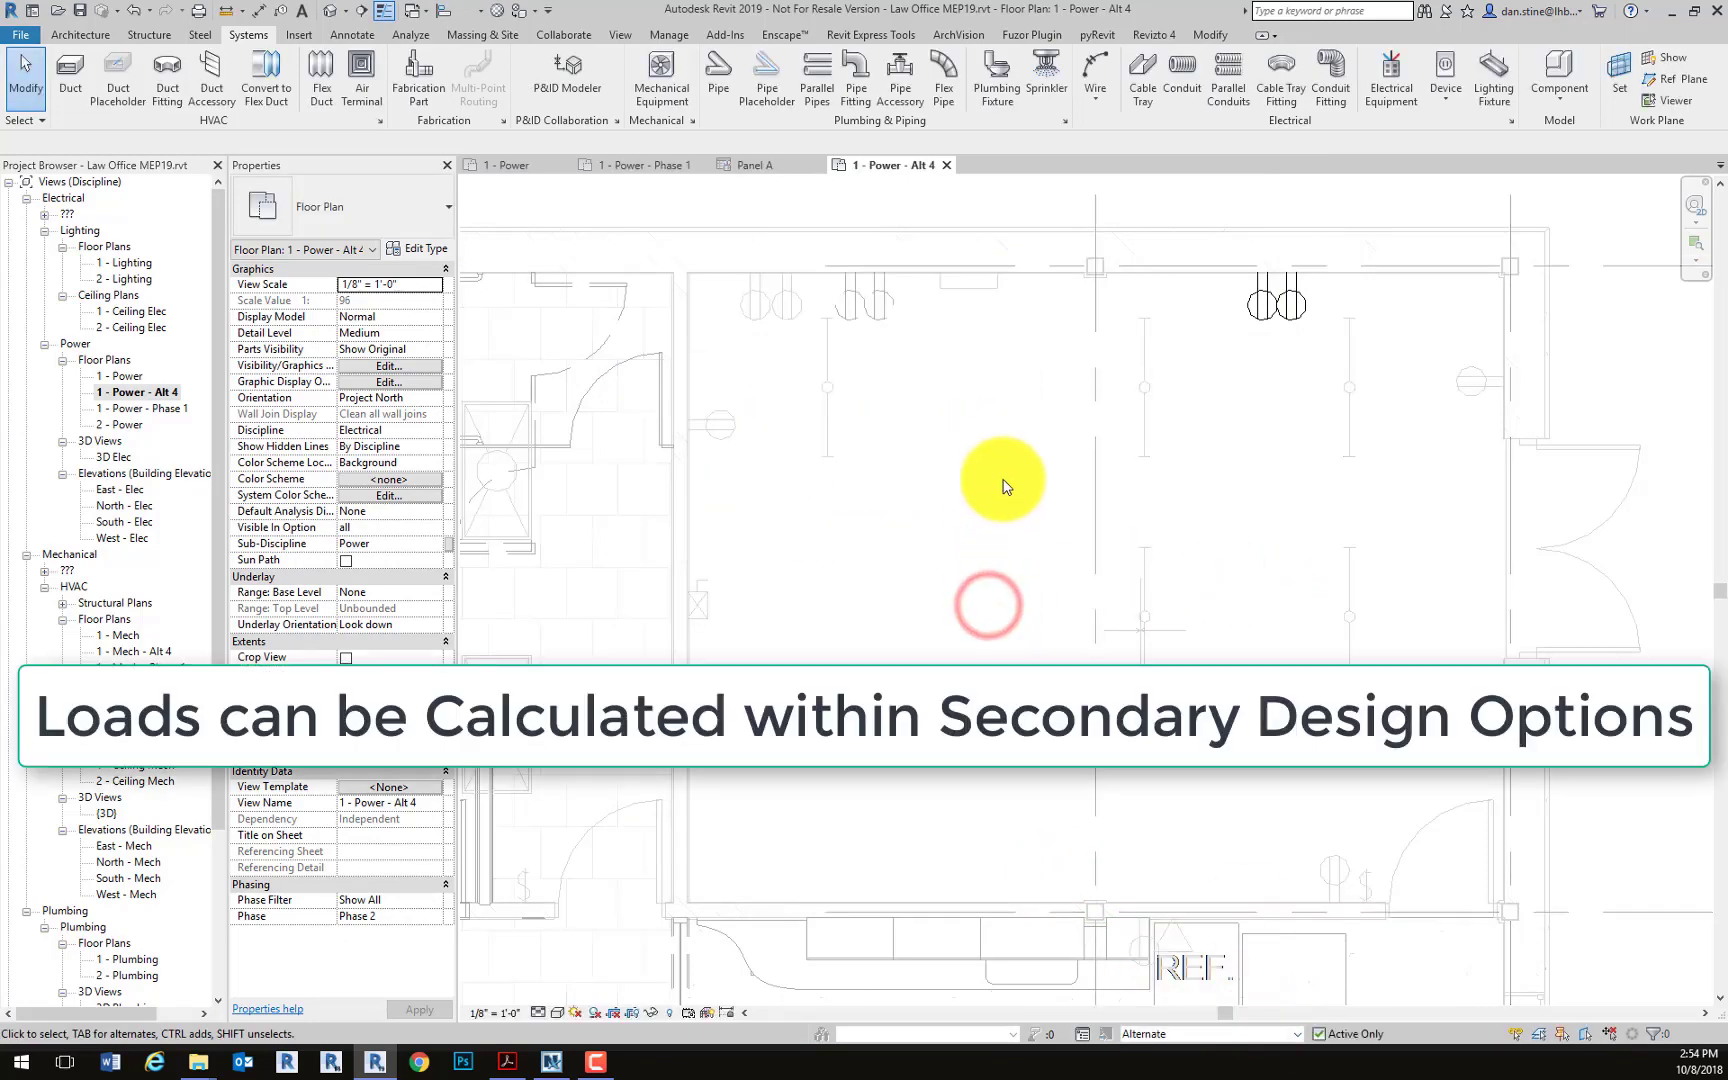
left_click(1319, 1034)
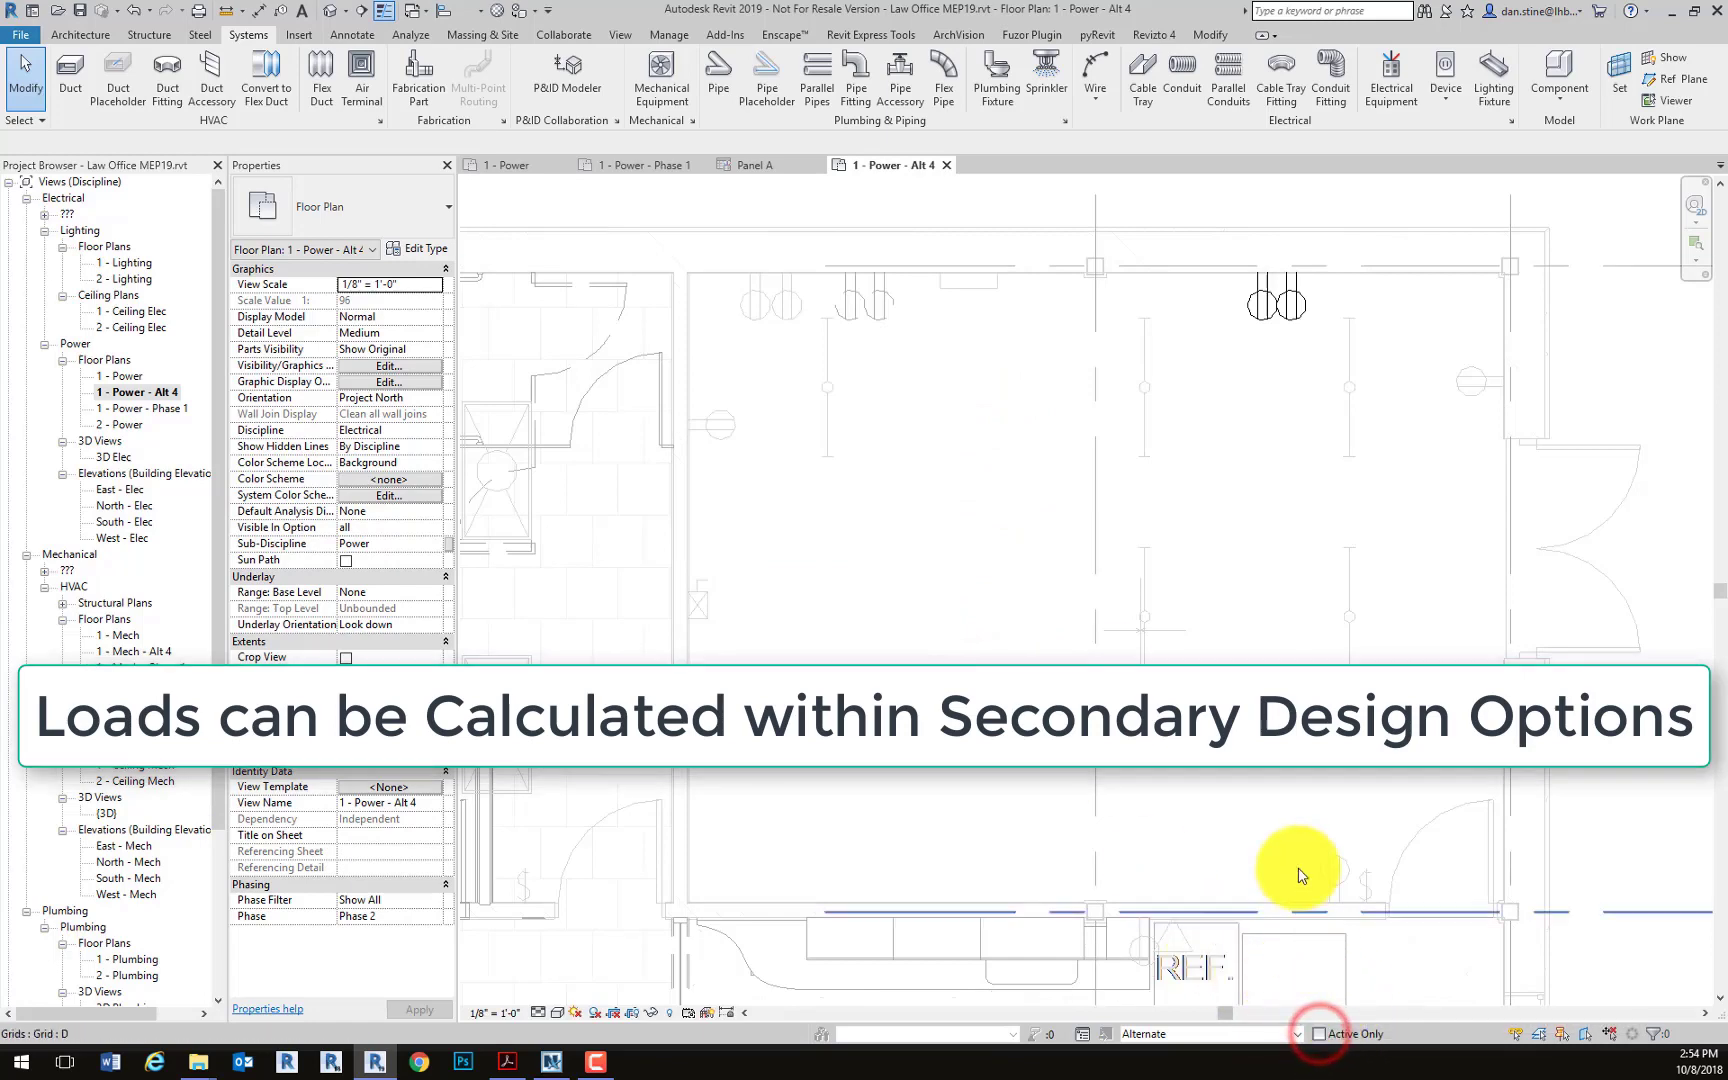
Place a panelboard like Panel A on the top wall using Create Similar
left_click(976, 291)
right_click(990, 287)
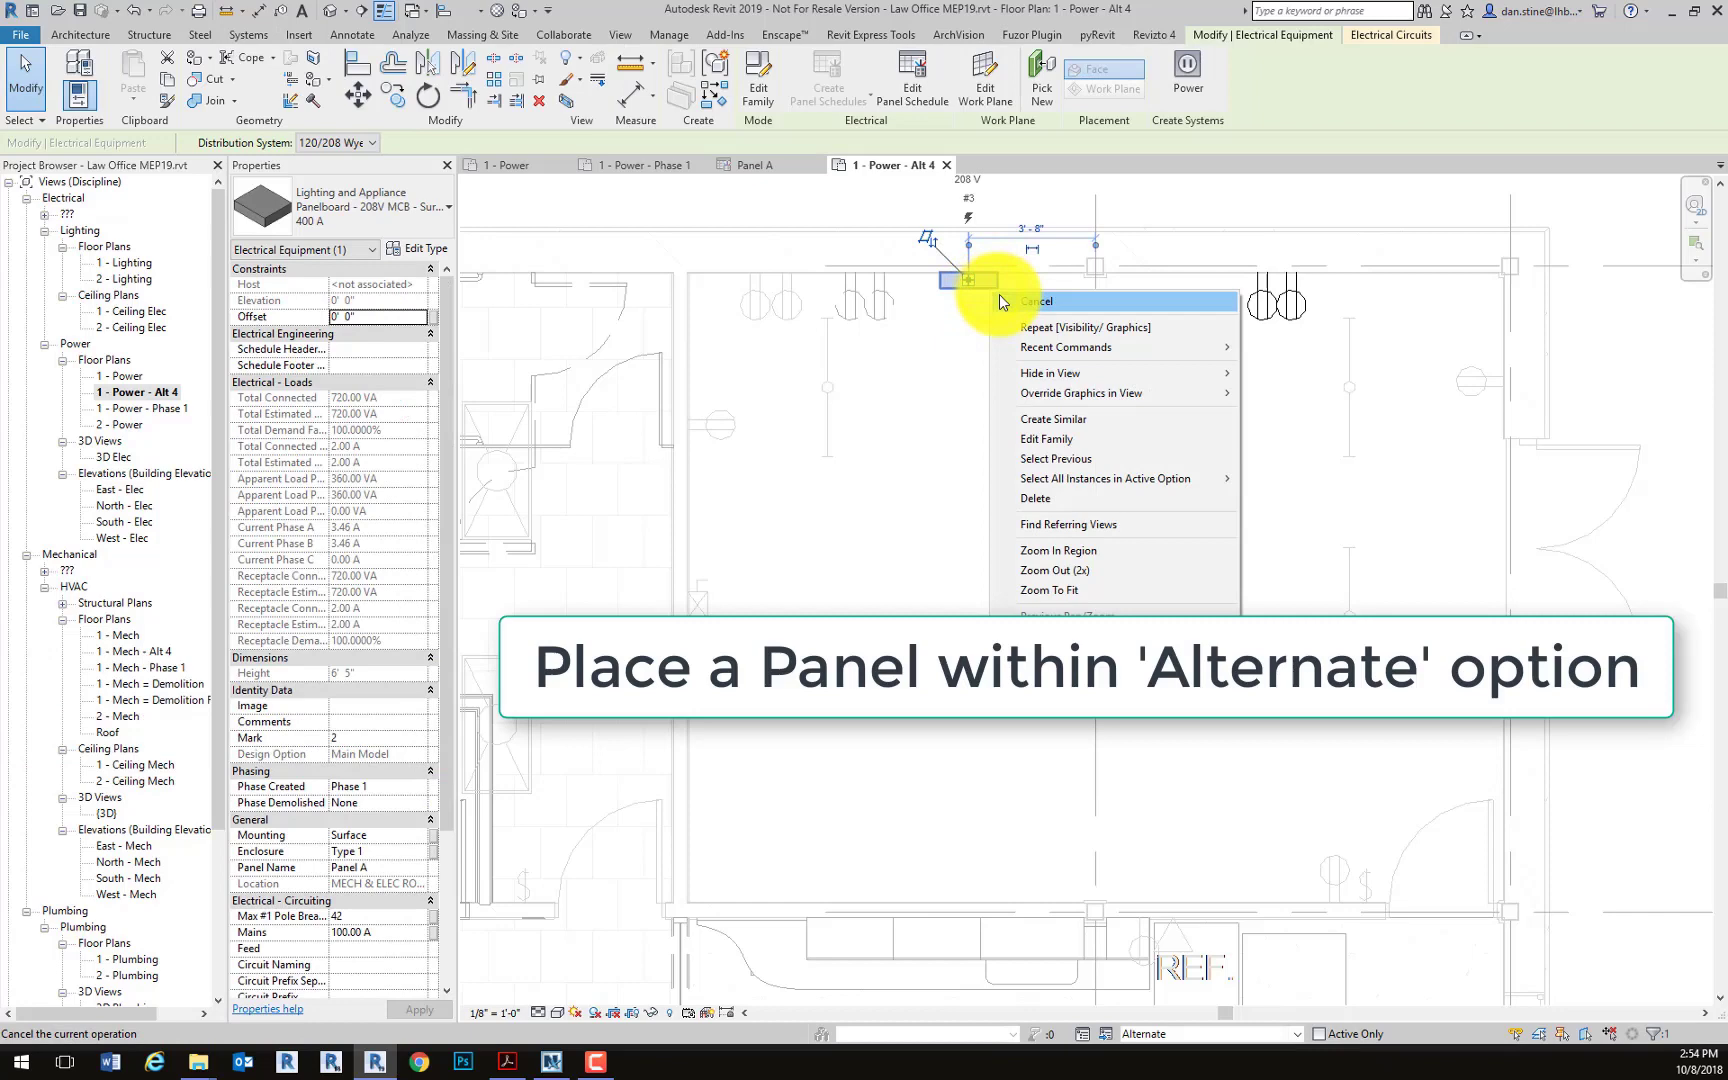
left_click(1053, 418)
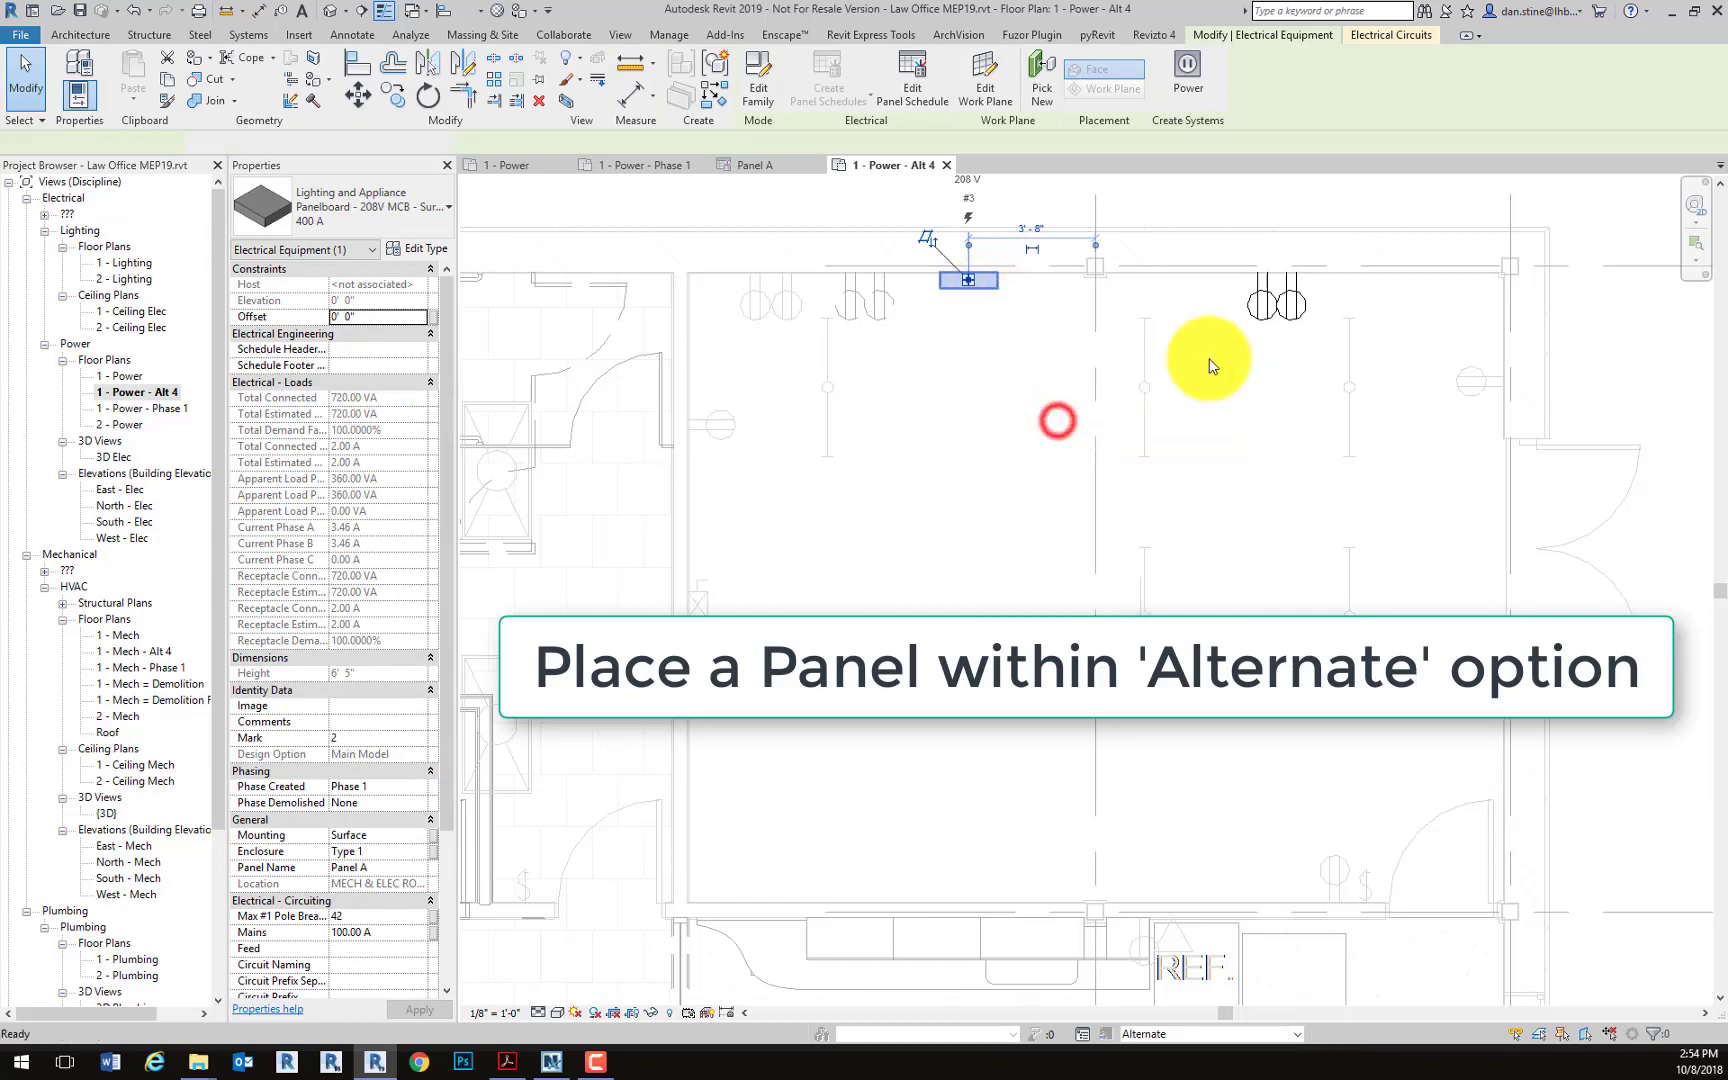
left_click(1400, 278)
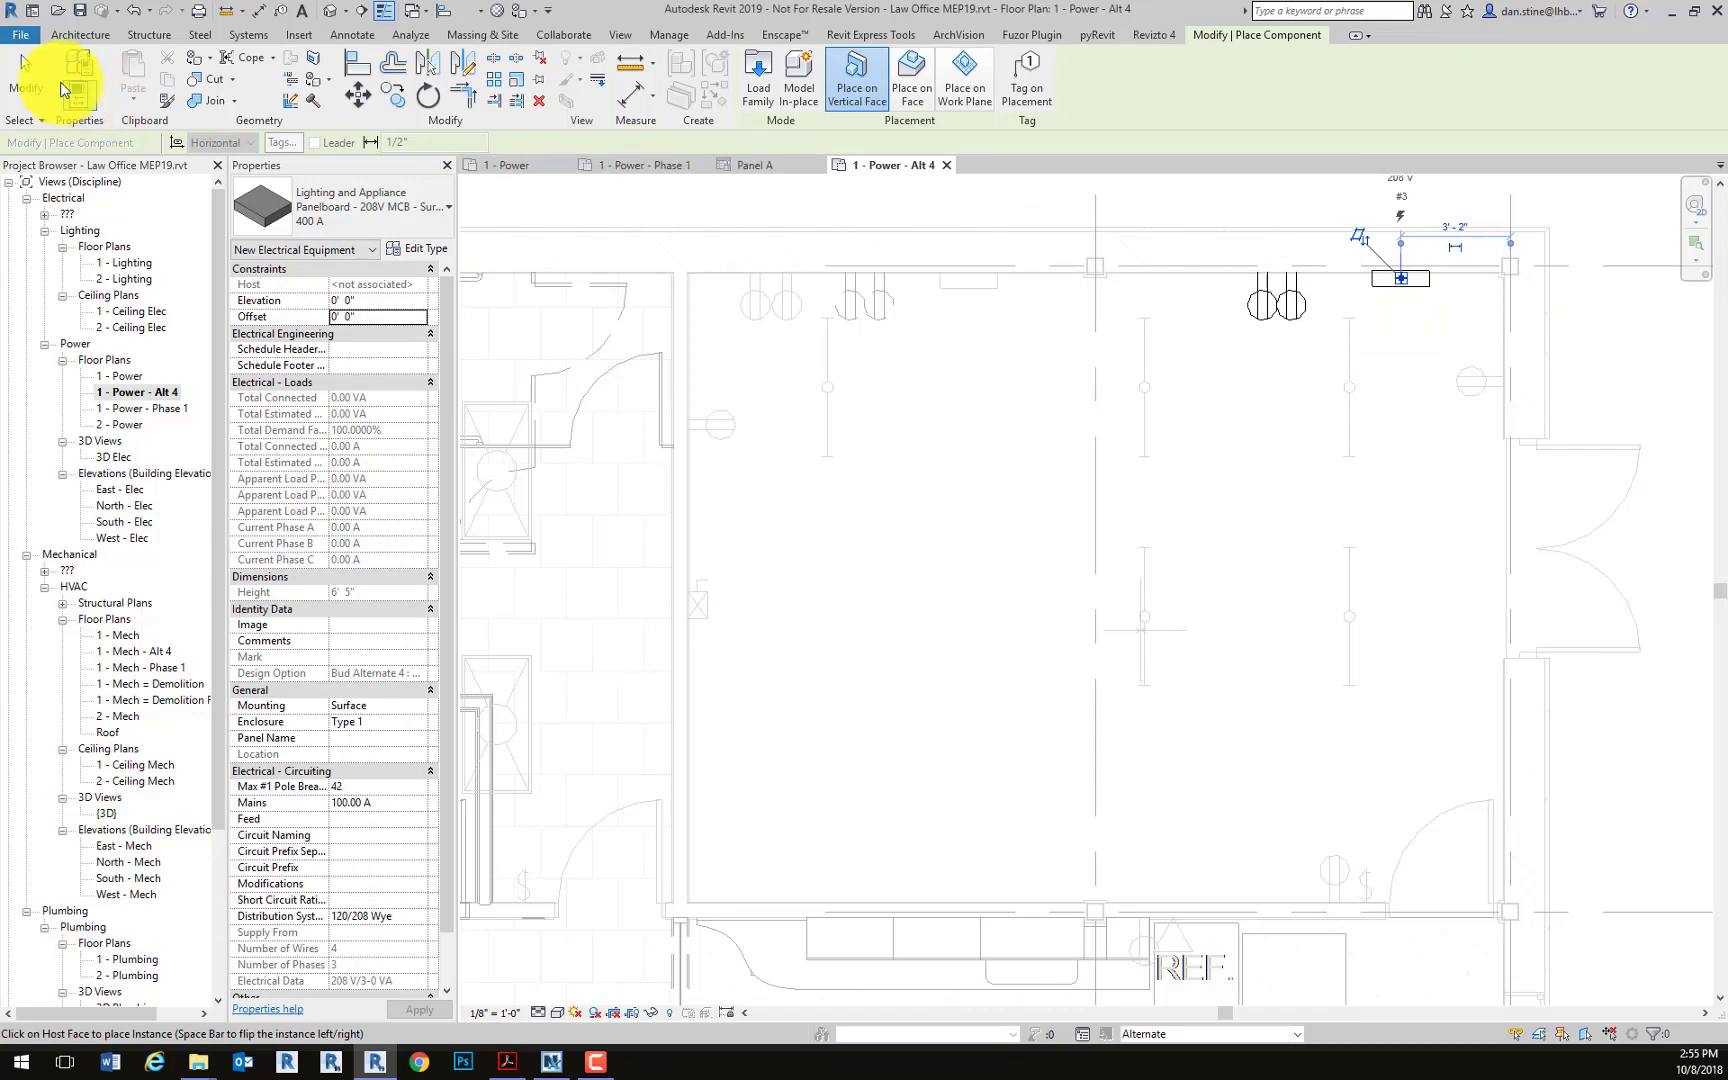
left_click(26, 85)
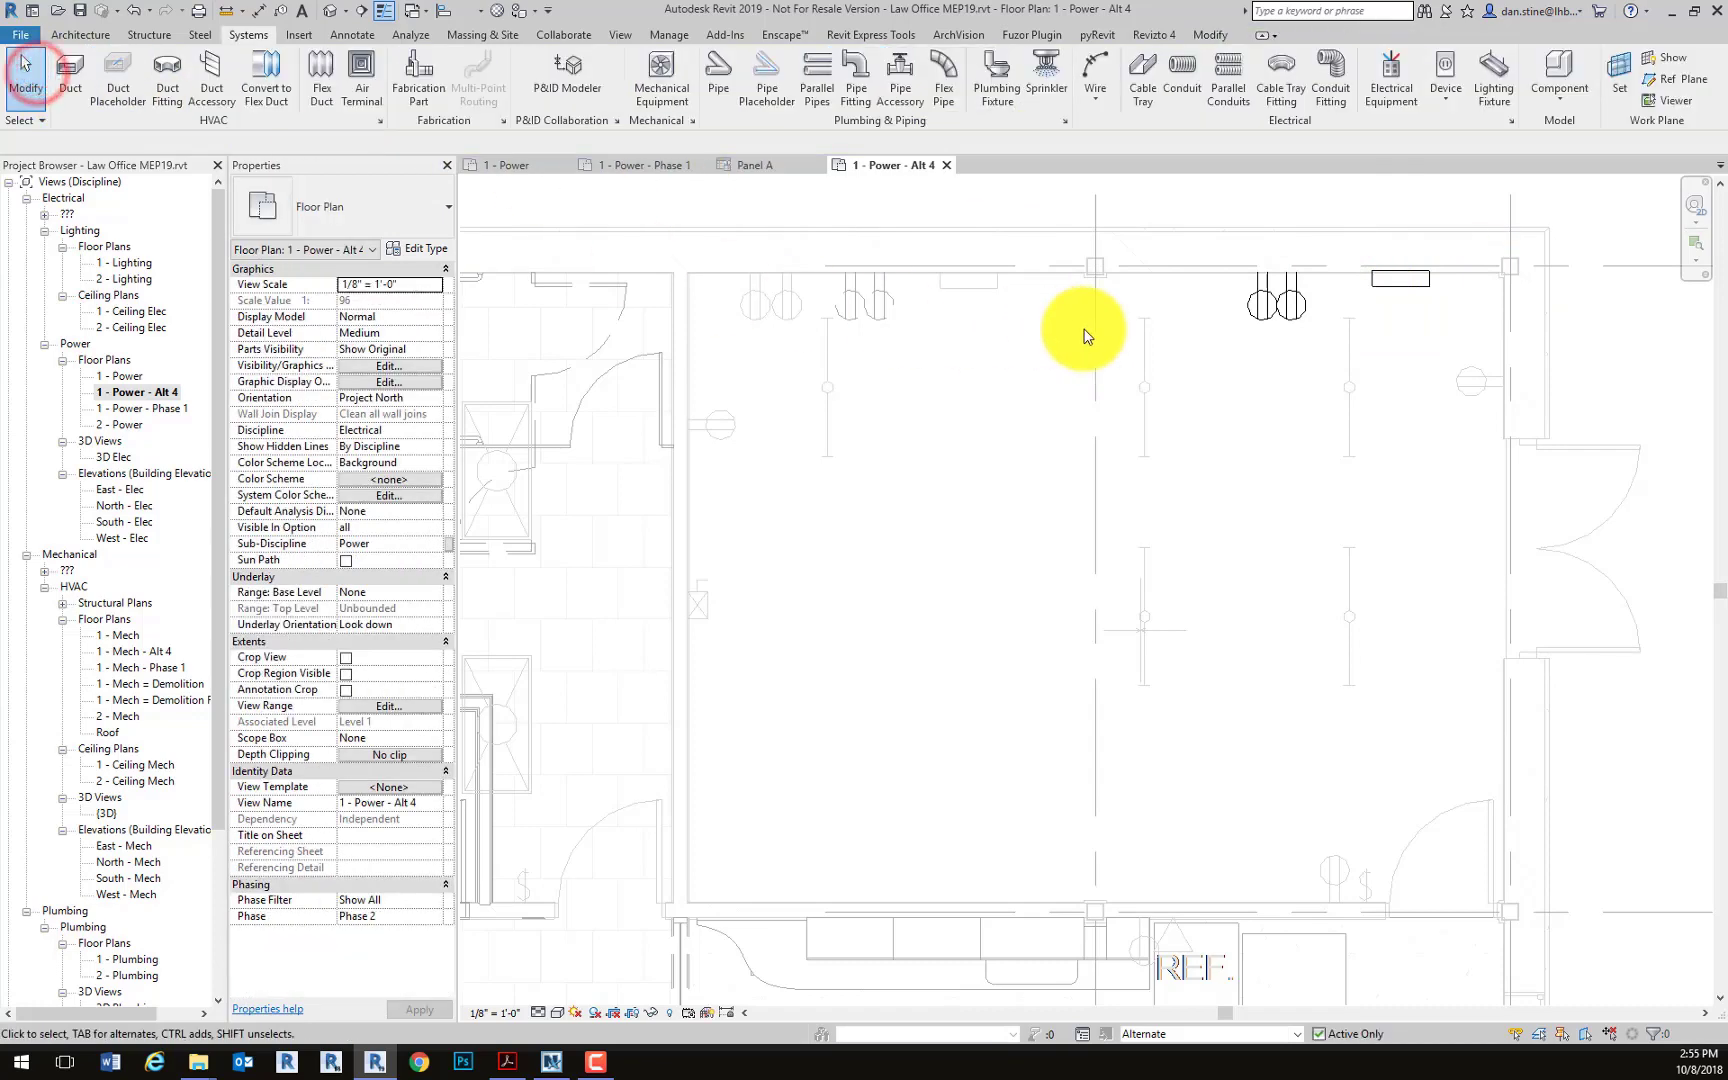
Name the new panelboard 'Panel B'
left_click(1404, 288)
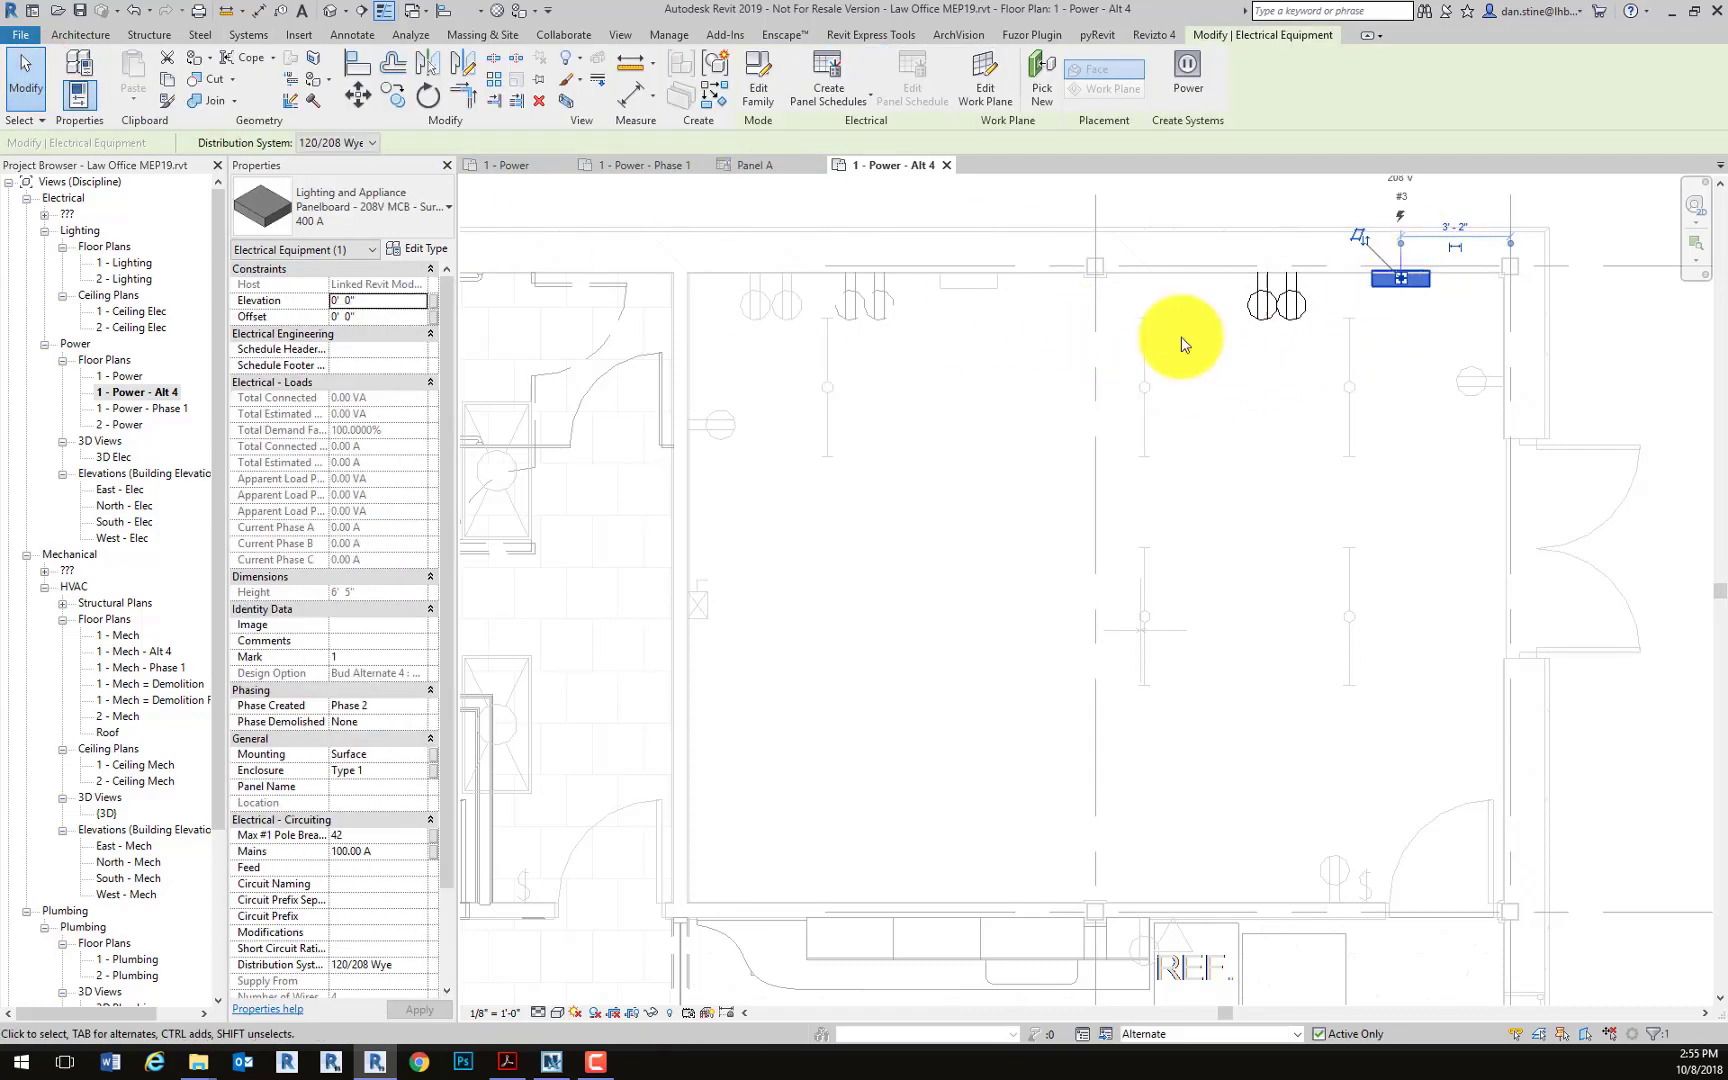
left_click(351, 791)
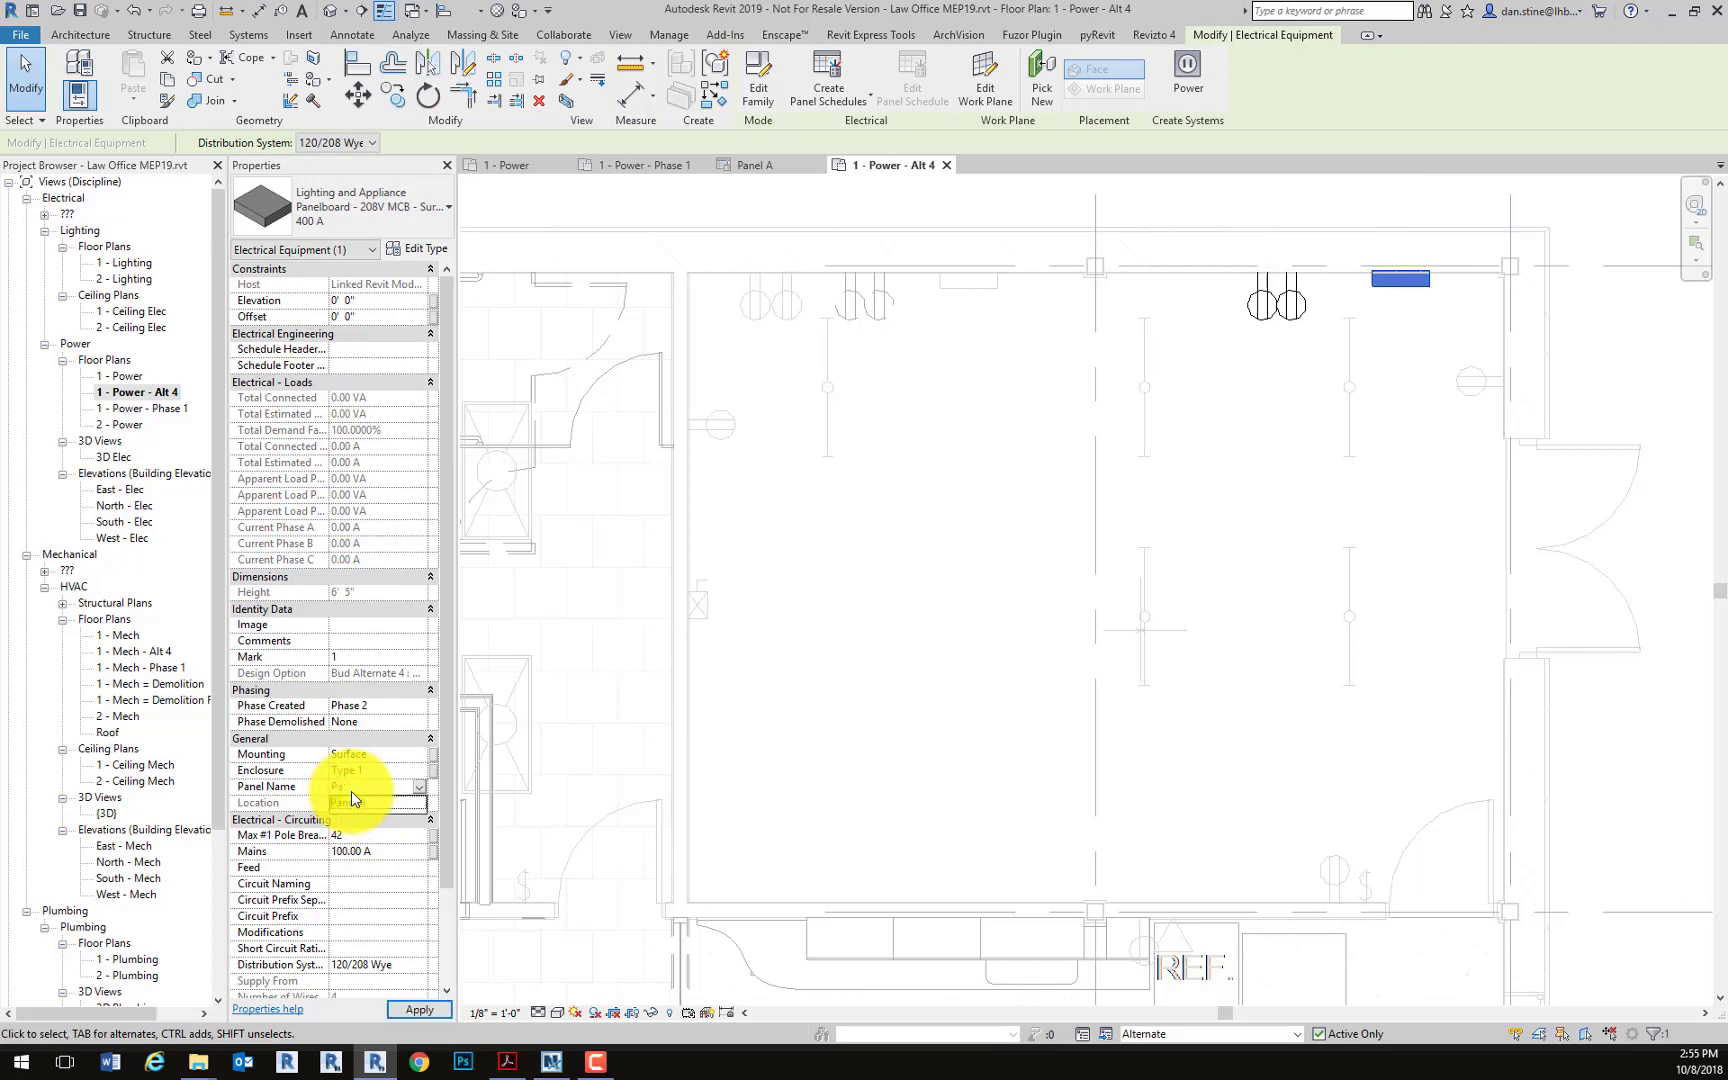
type("Panel B")
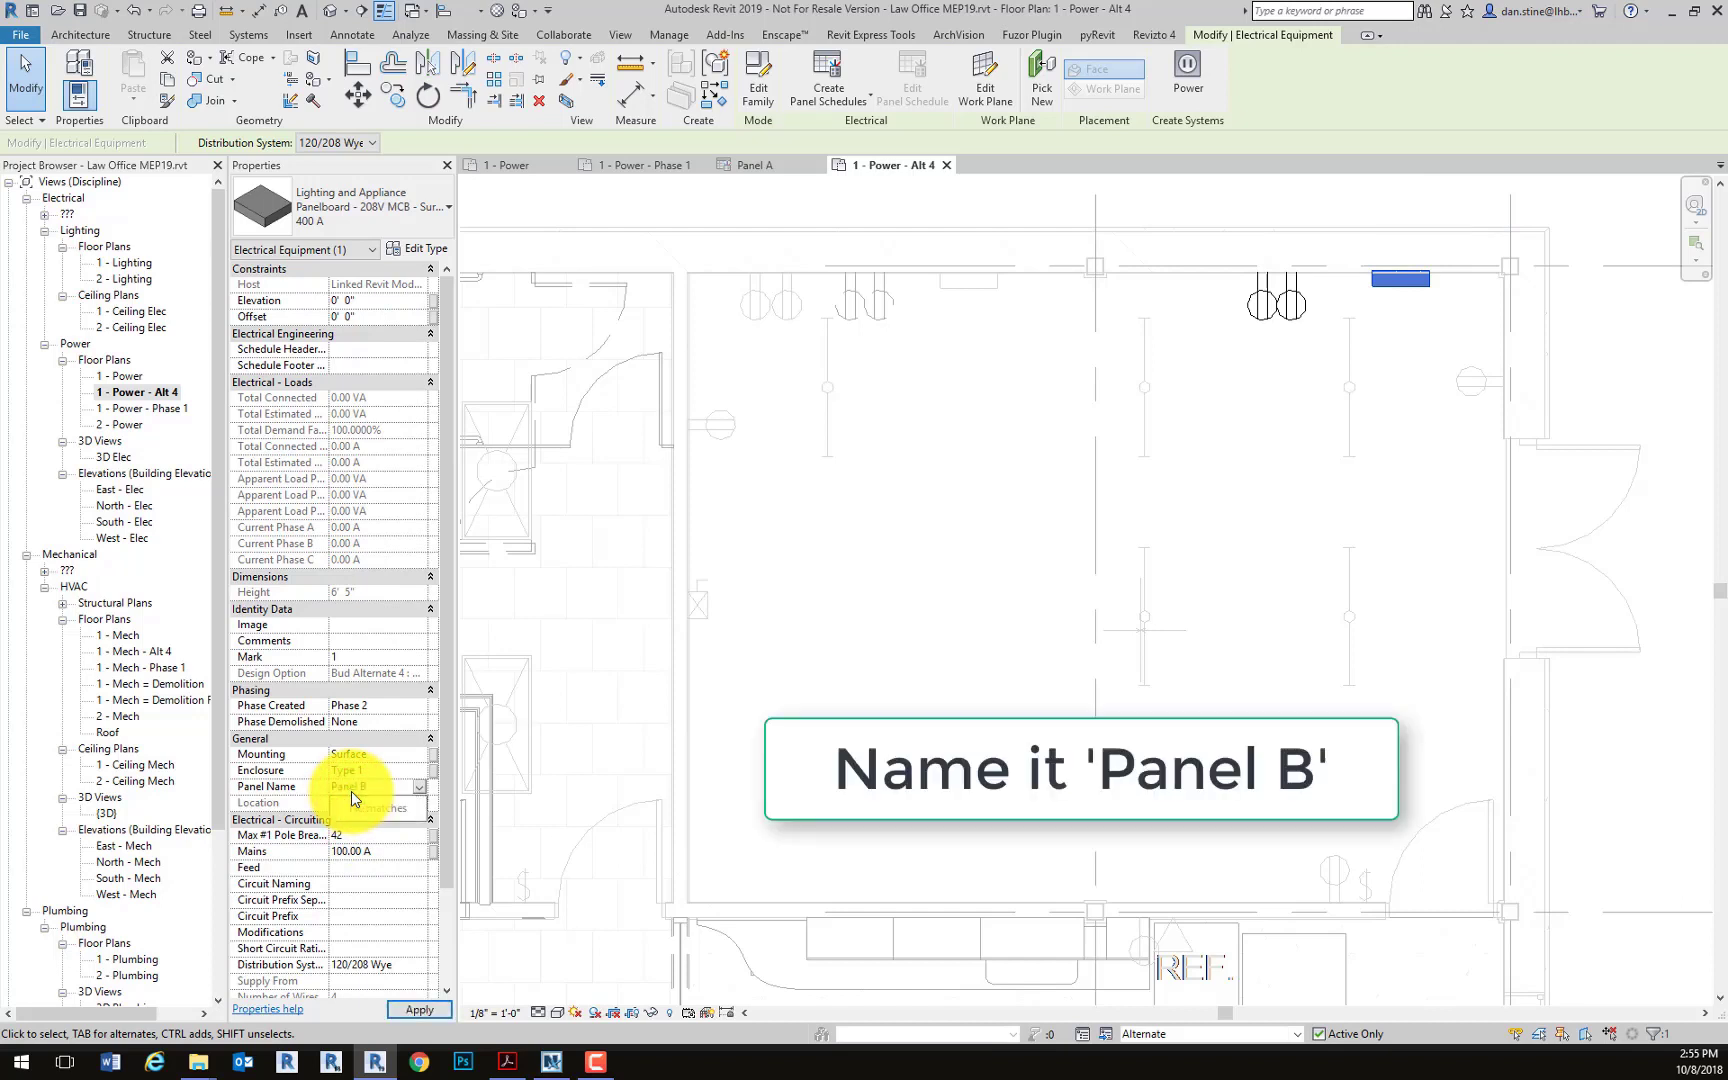
key("Return")
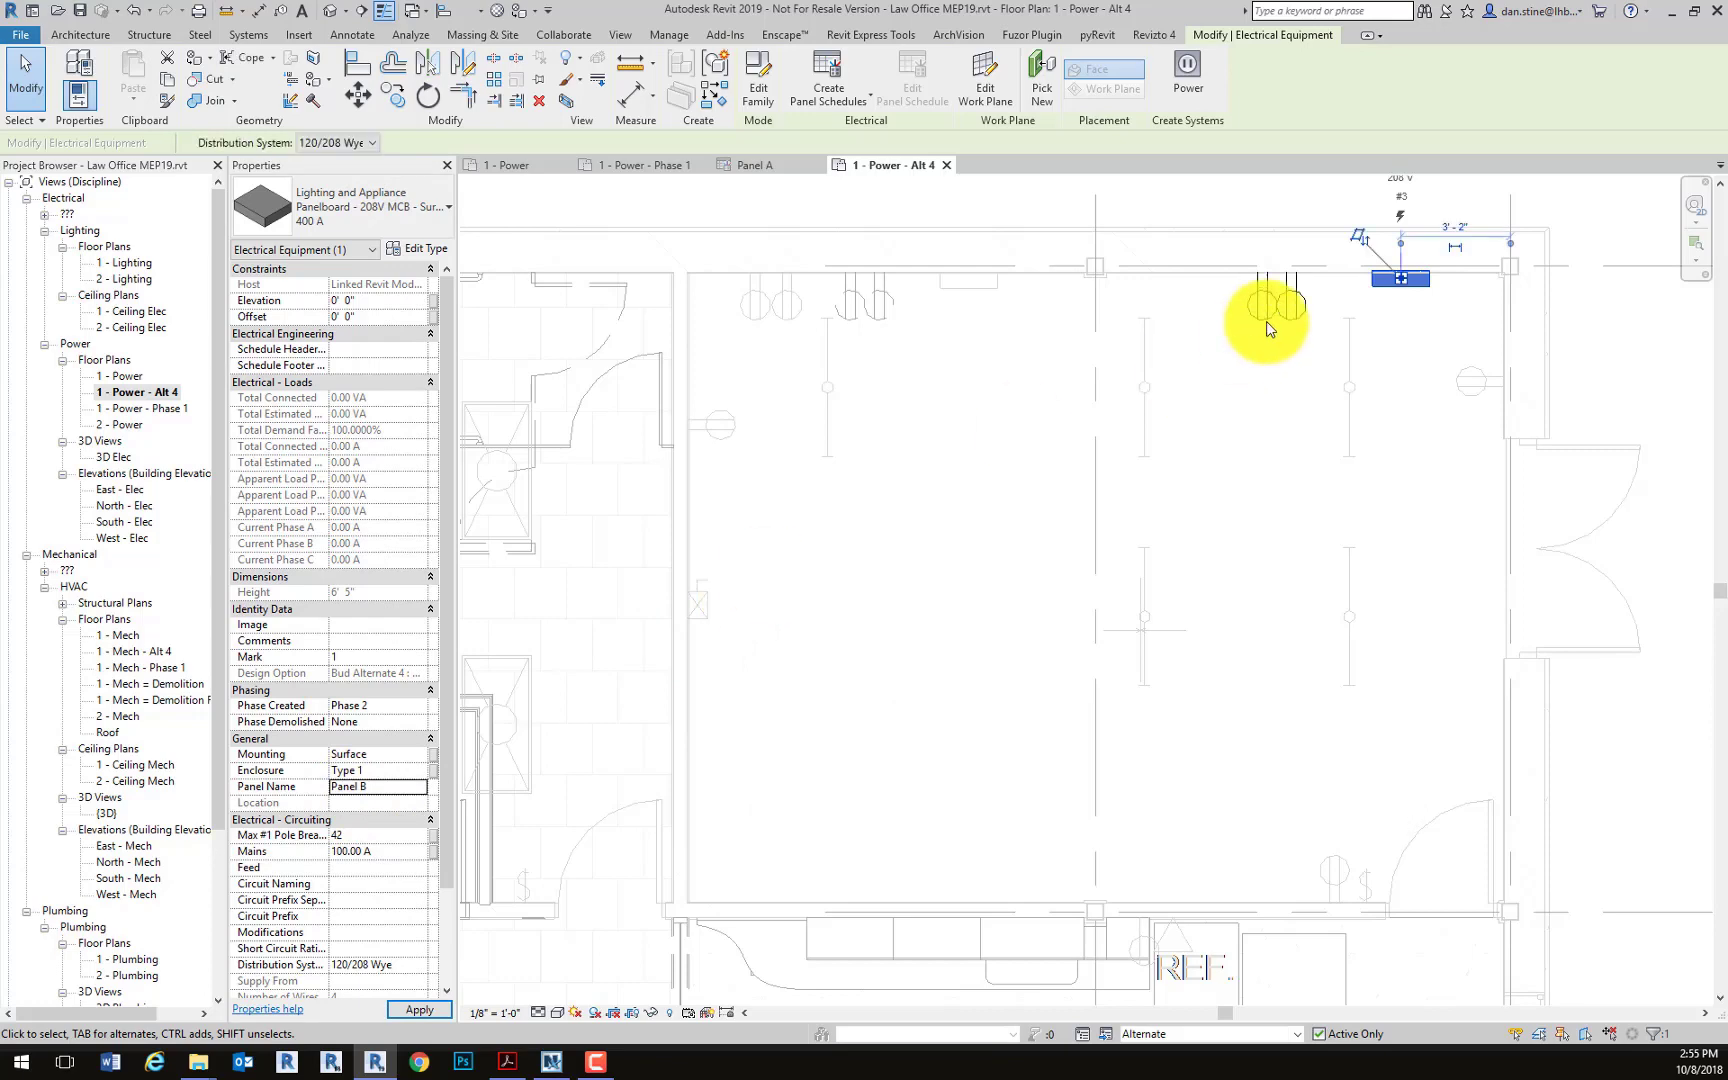
Create a power circuit for one alternate receptacle and assign it to Panel B
left_click(1264, 320)
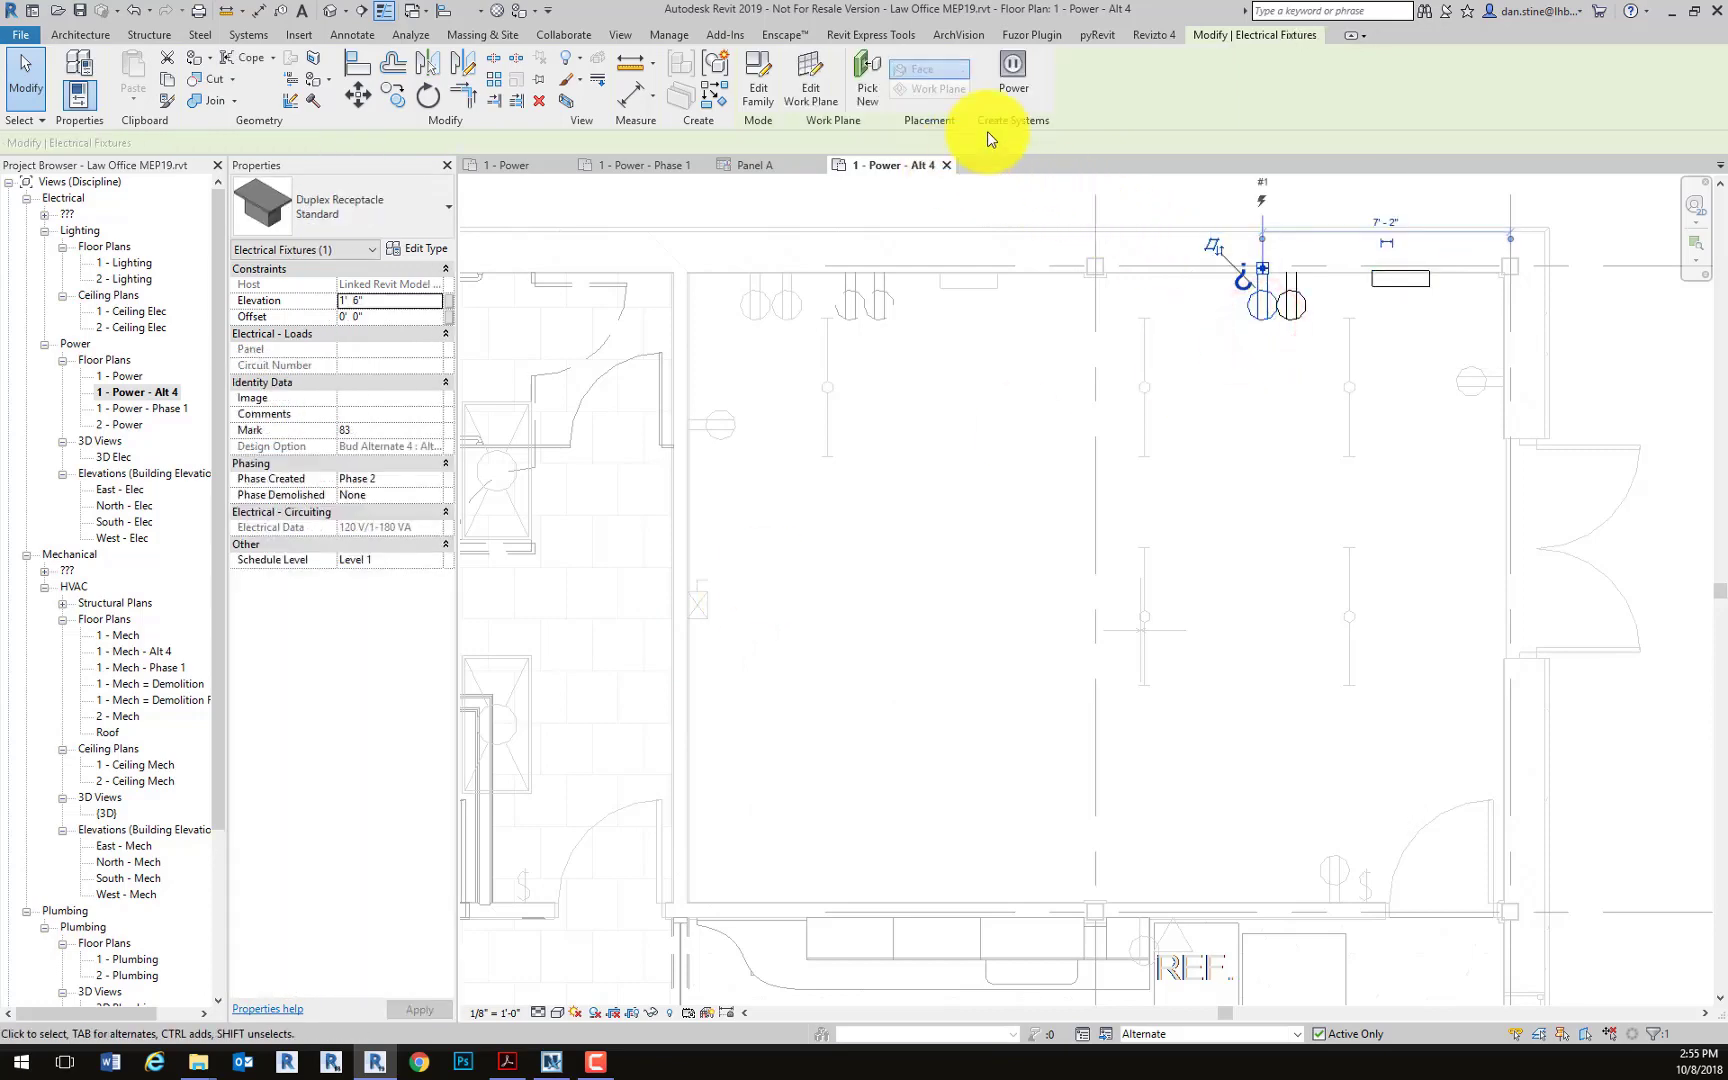
left_click(1012, 90)
left_click(1008, 88)
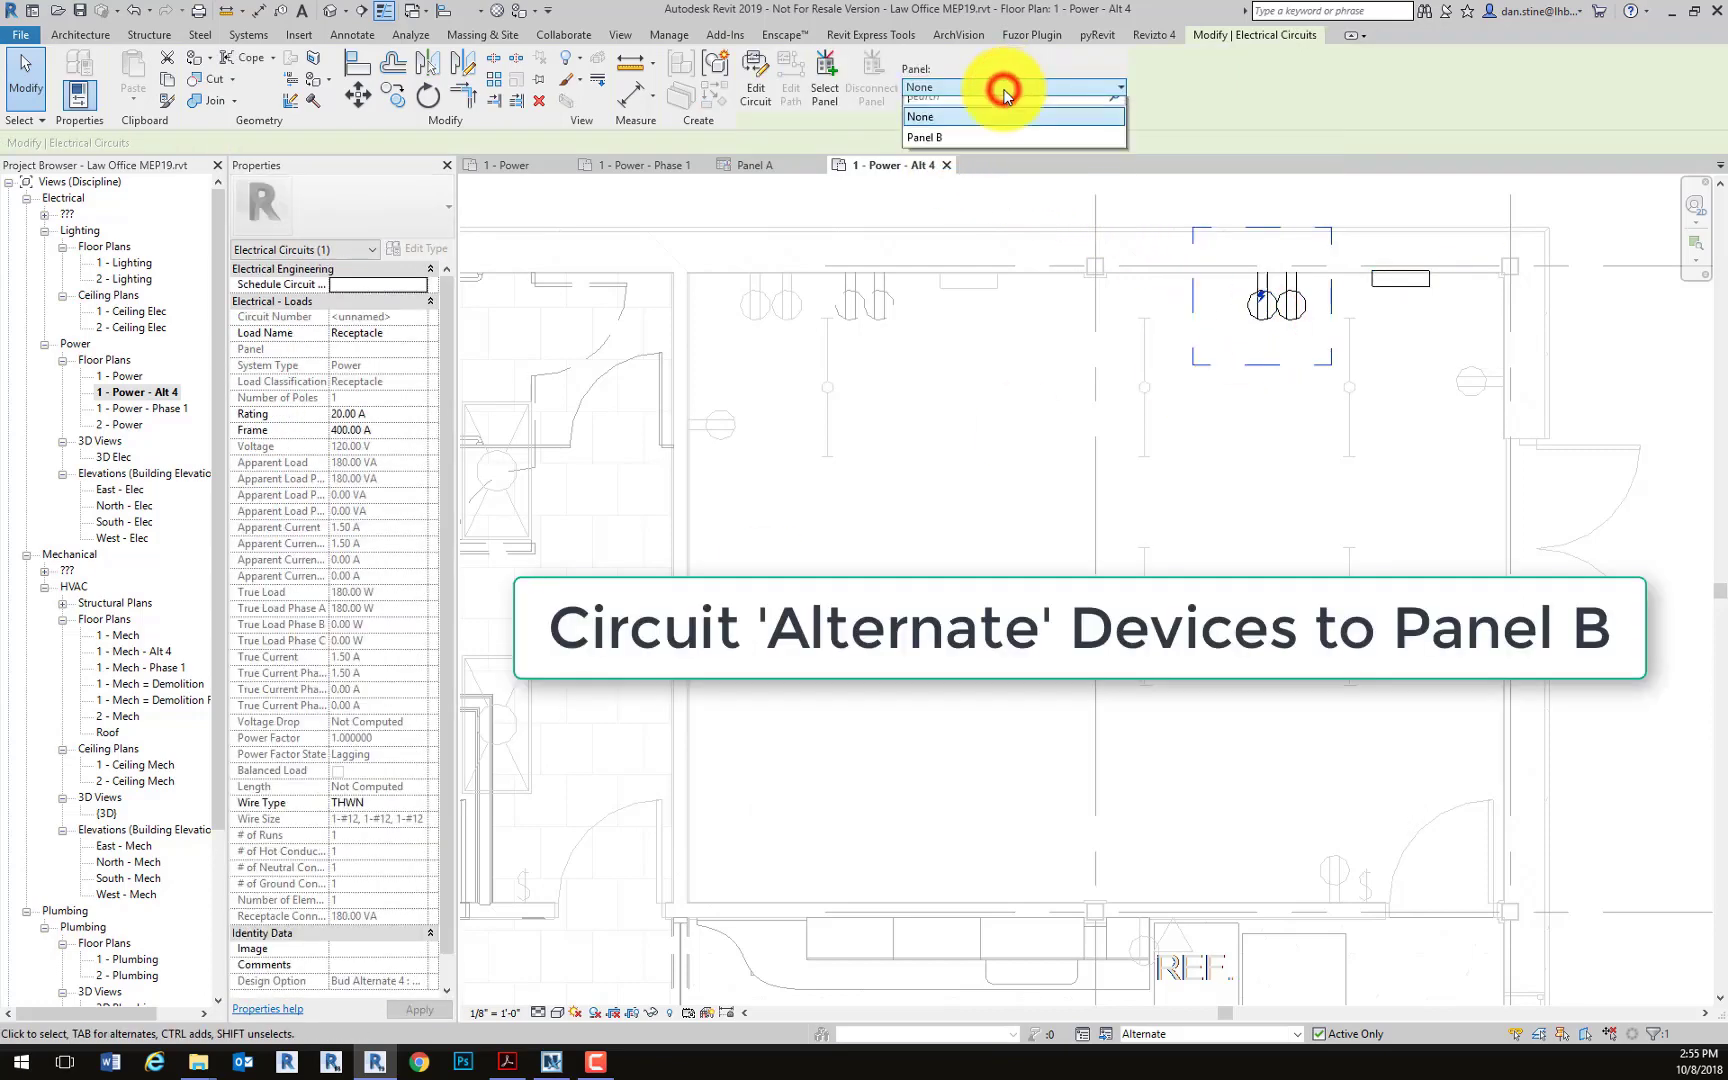
left_click(930, 148)
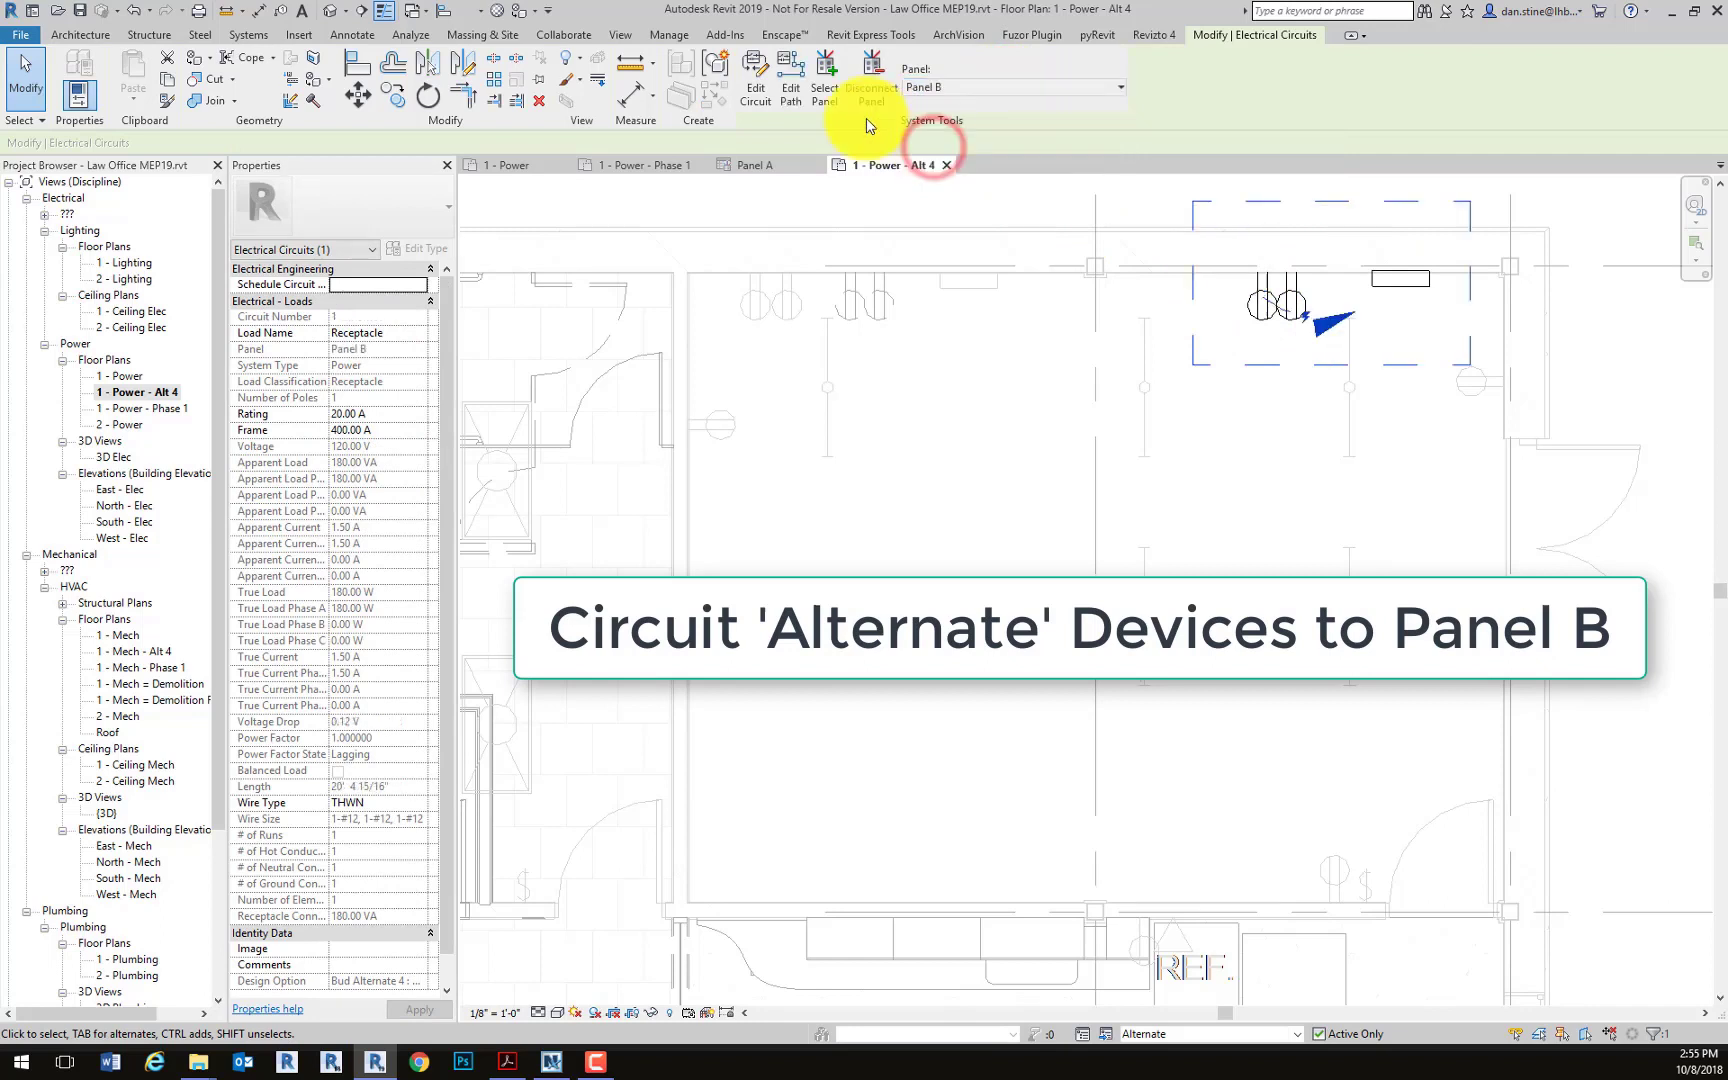
Add the second receptacle to the circuit, then select Panel B to check its 360 VA load
left_click(757, 93)
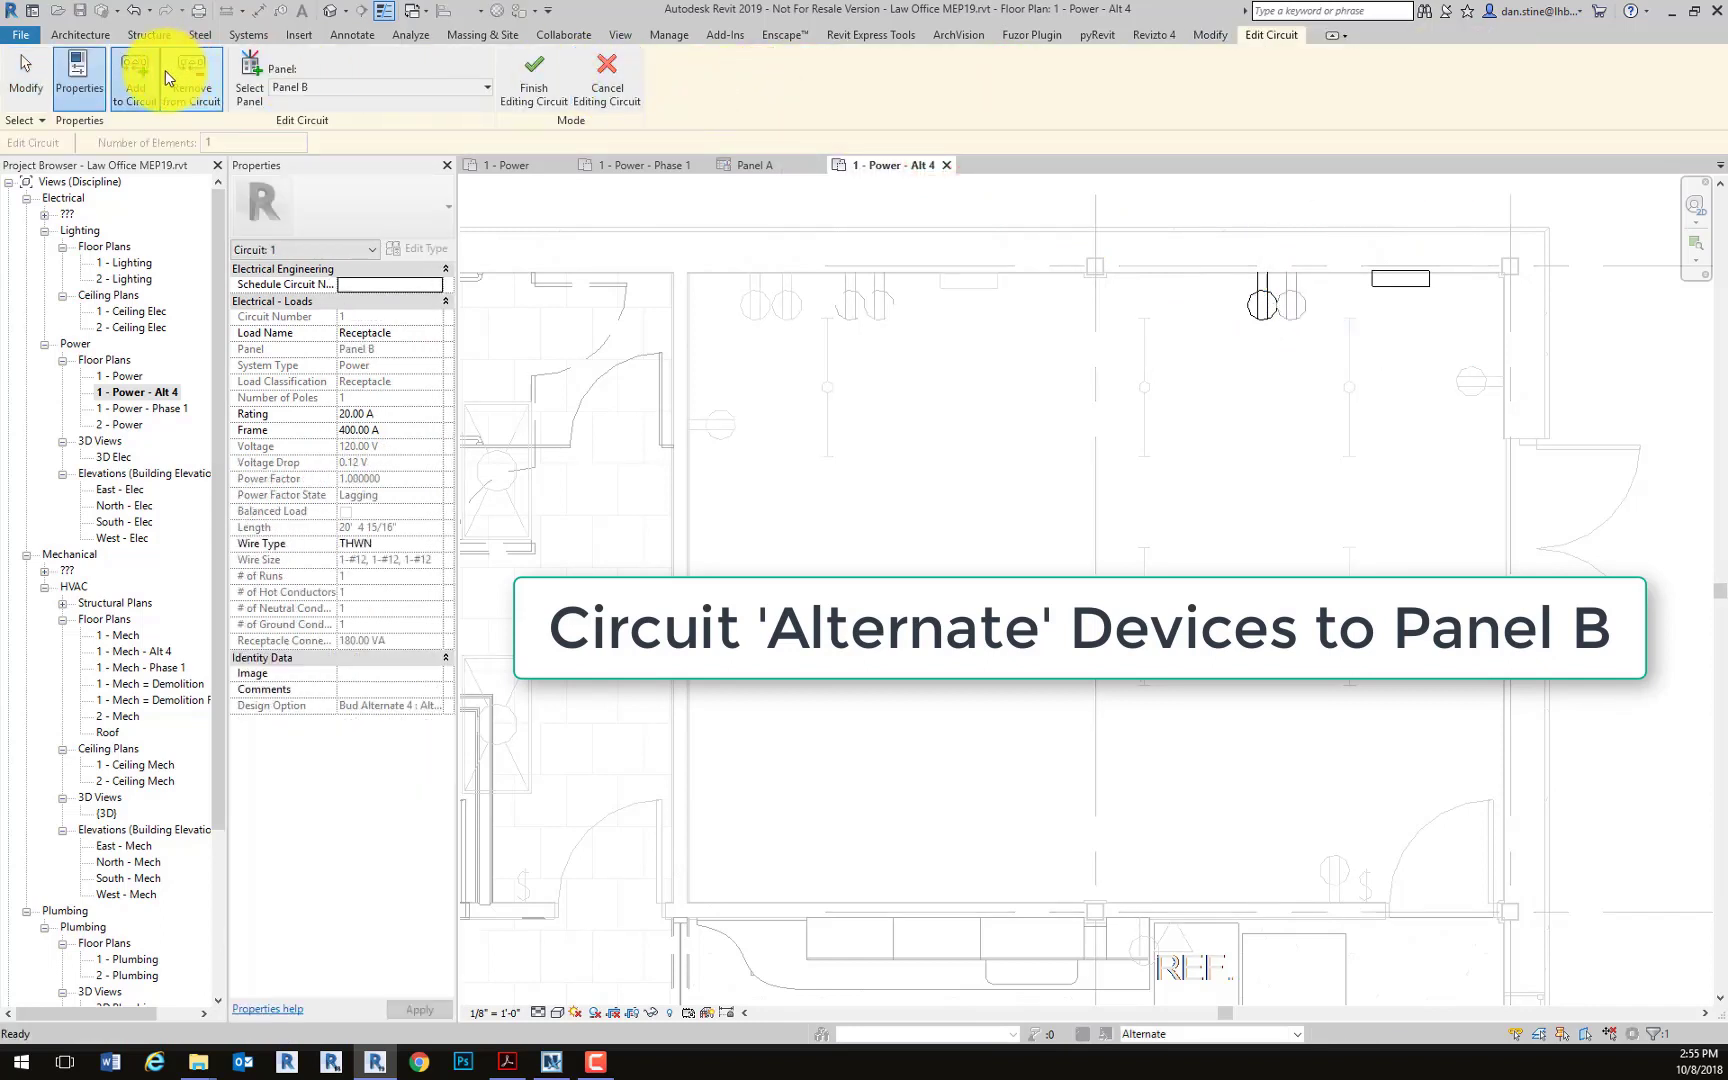
left_click(1281, 310)
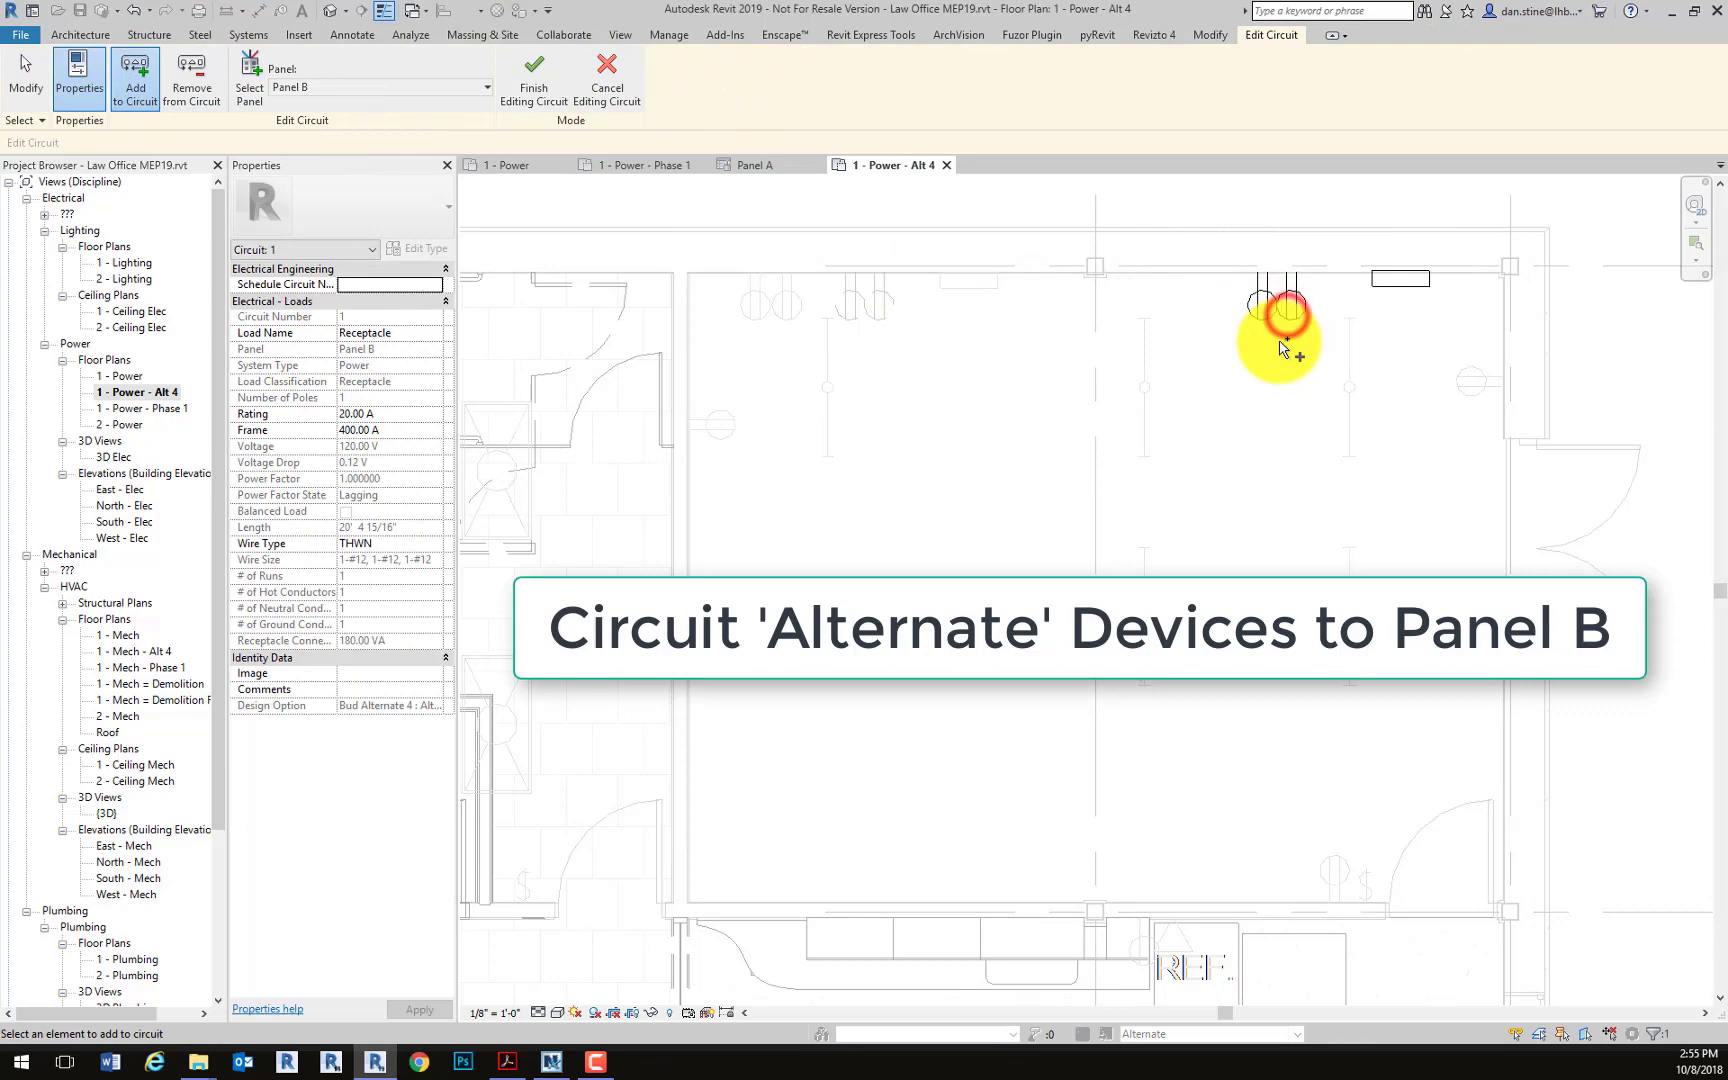
left_click(532, 97)
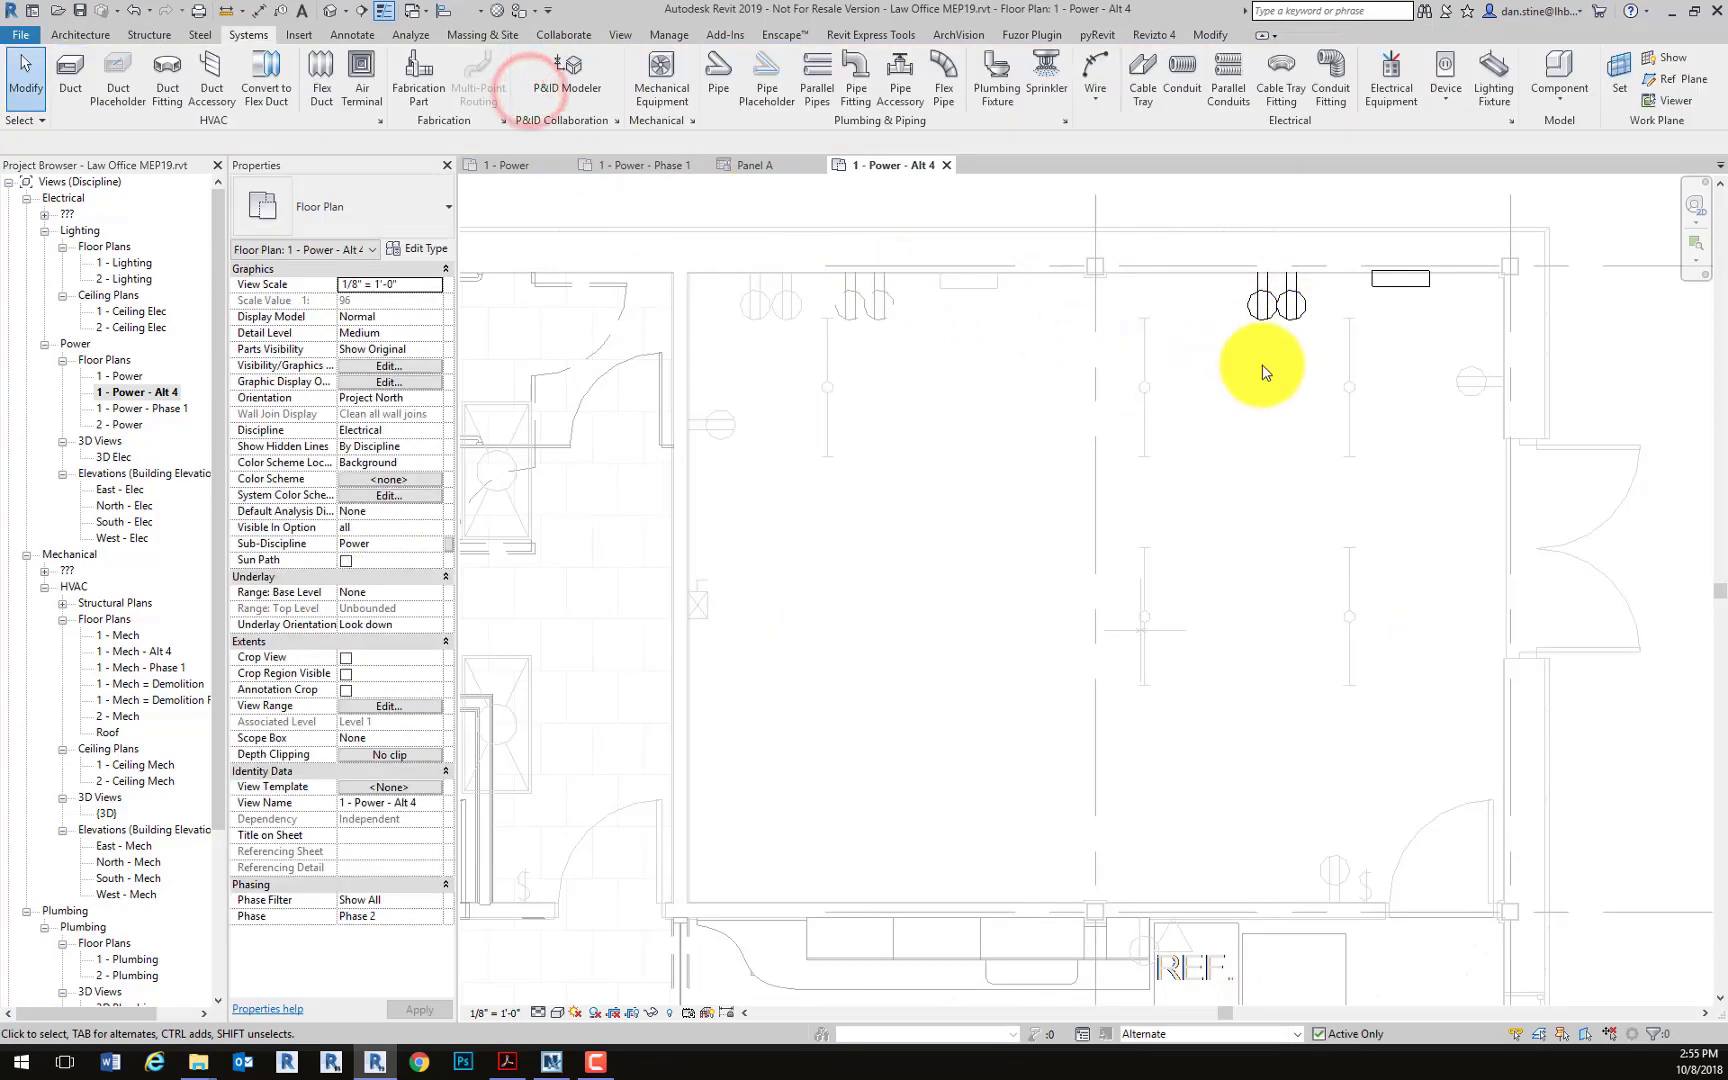
left_click(1393, 291)
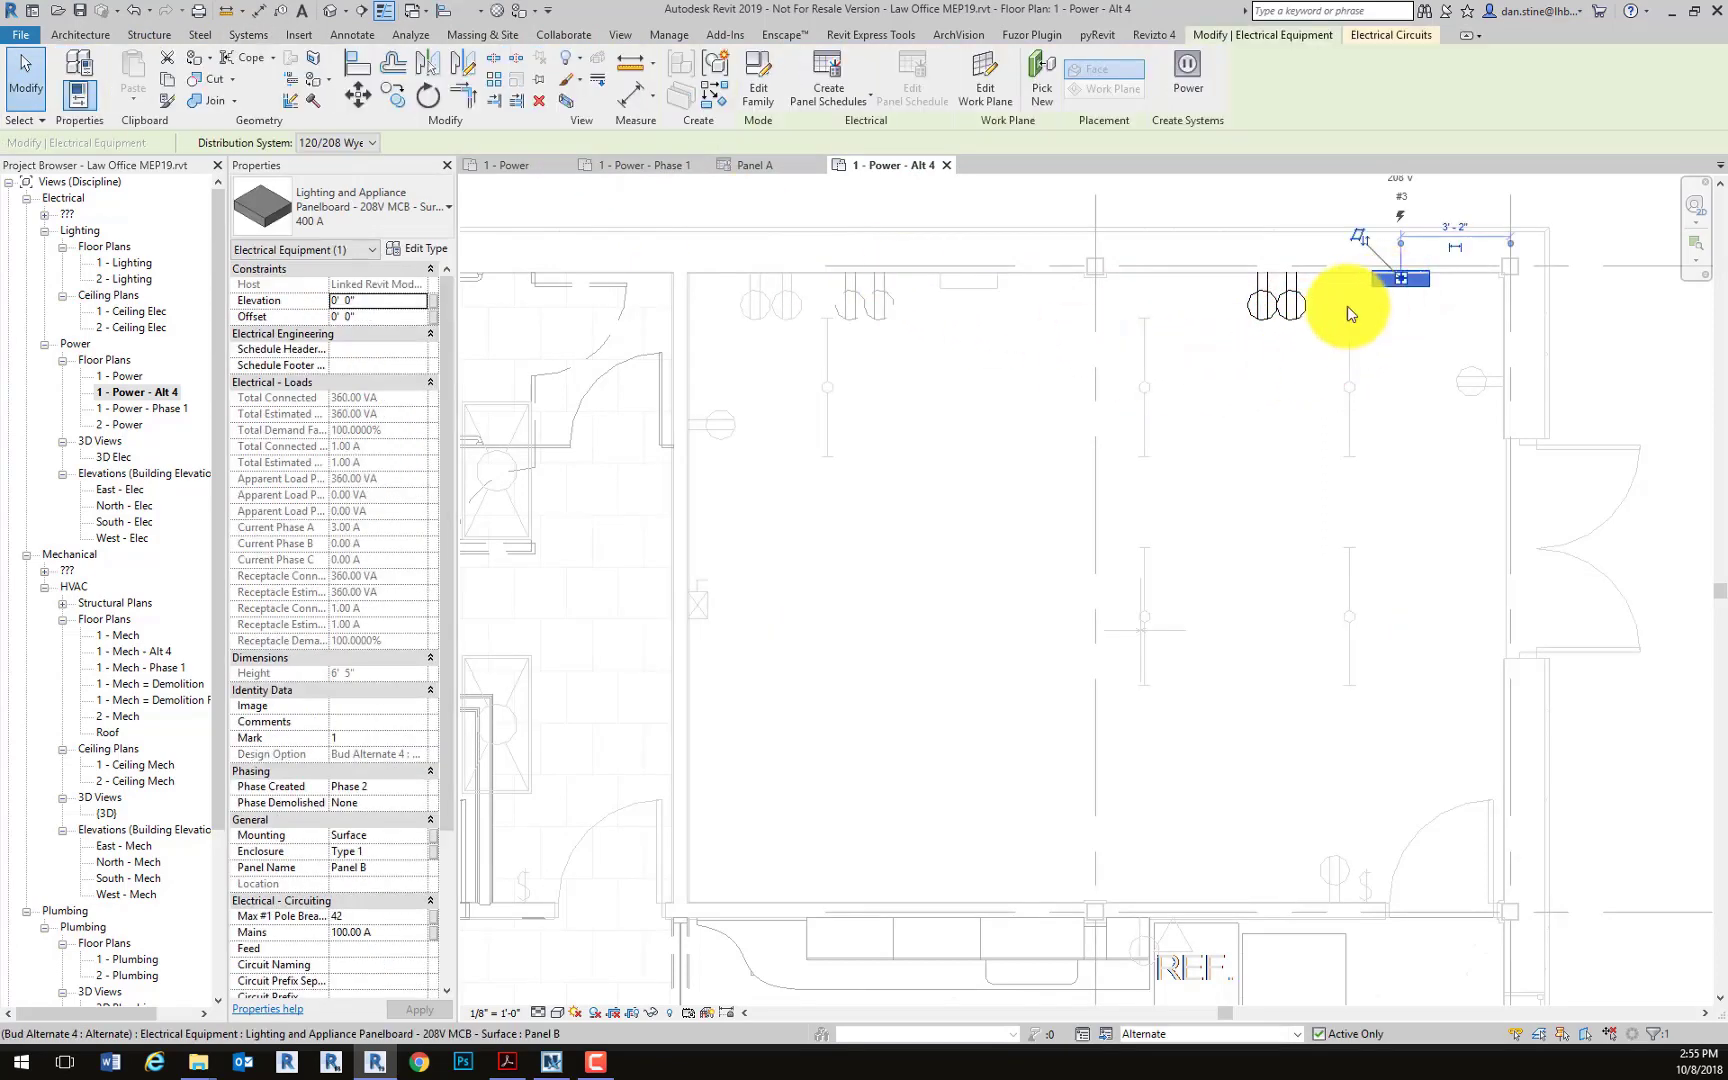
left_click(833, 88)
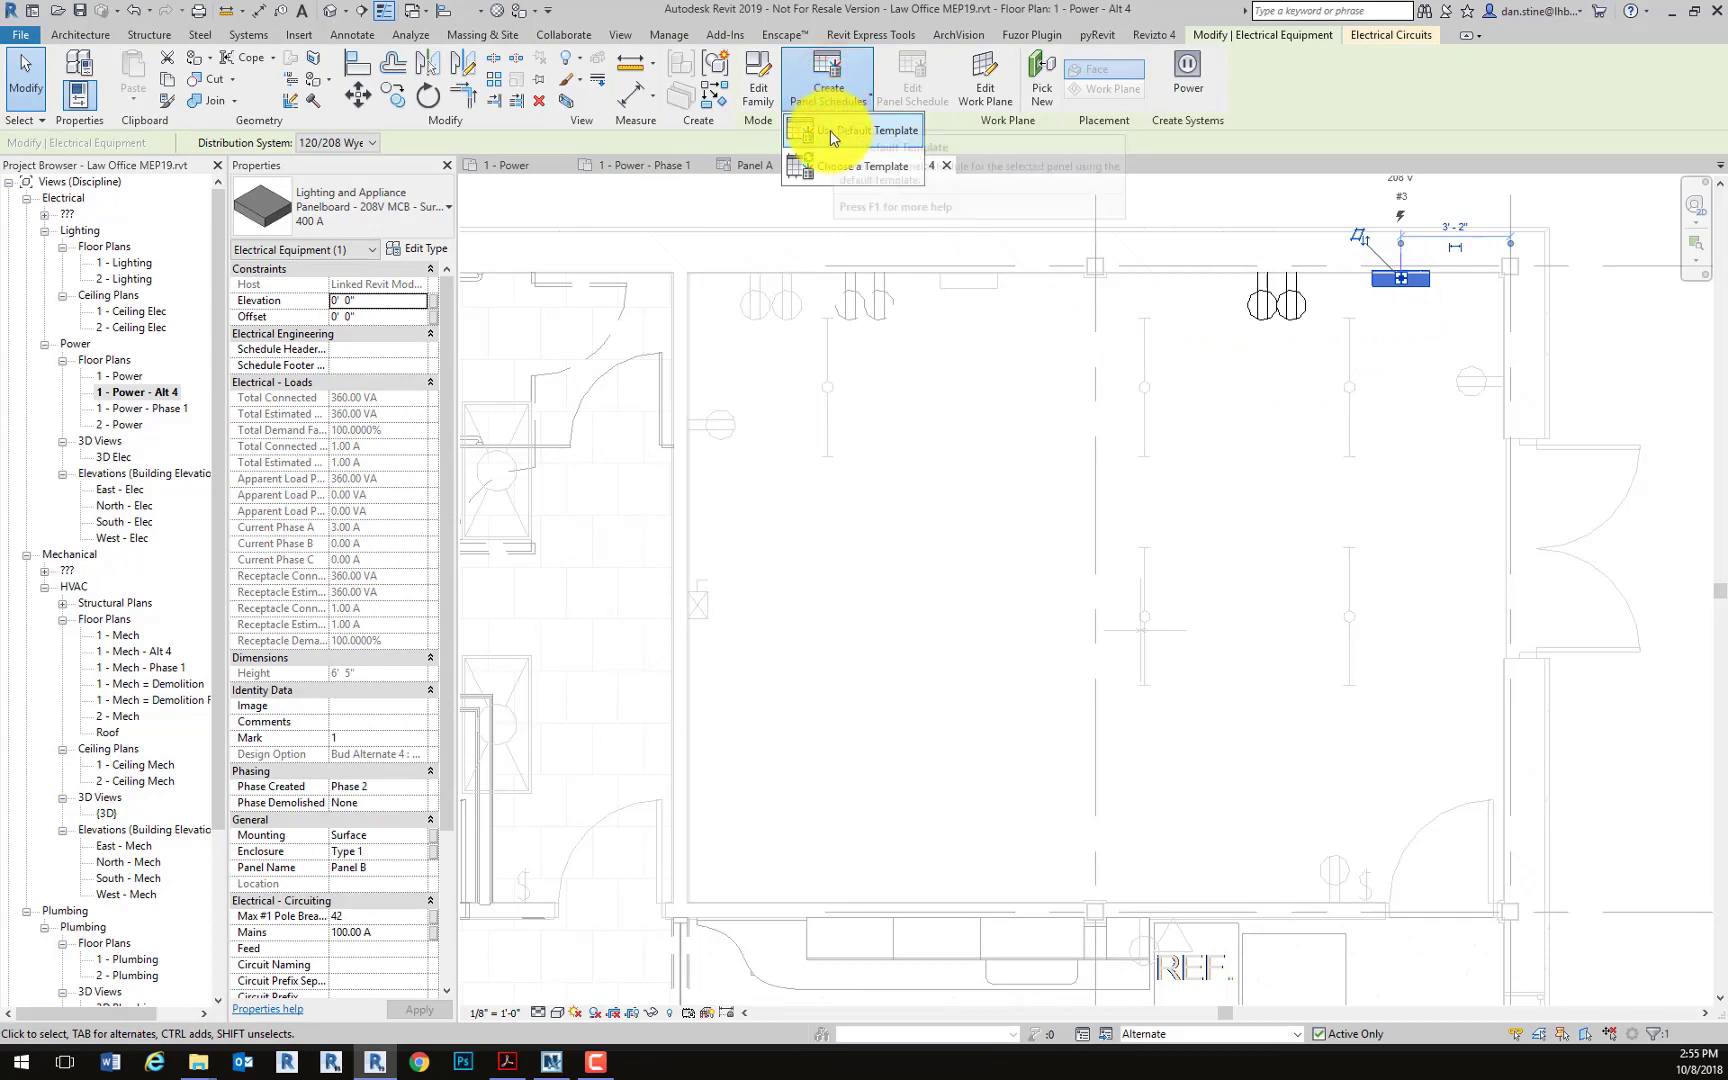
Create Panel B's schedule from the default template, close it, and make Main Model active
left_click(840, 131)
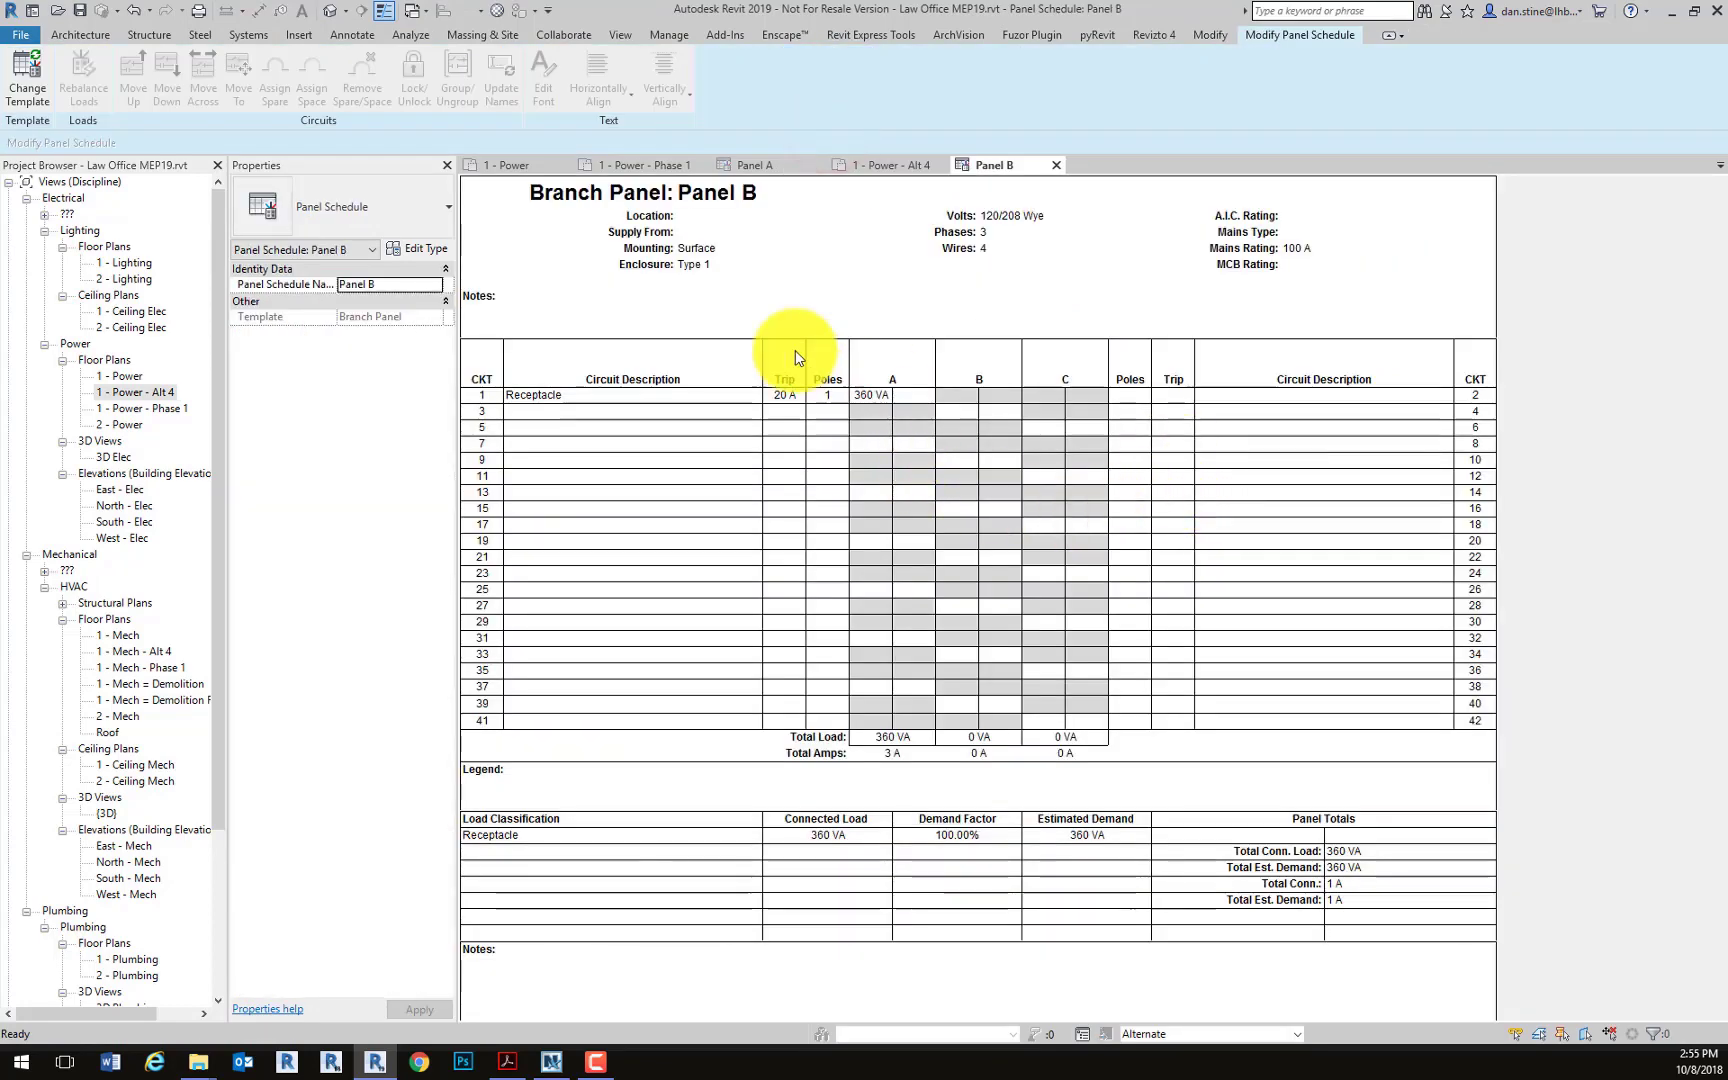
left_click(1055, 165)
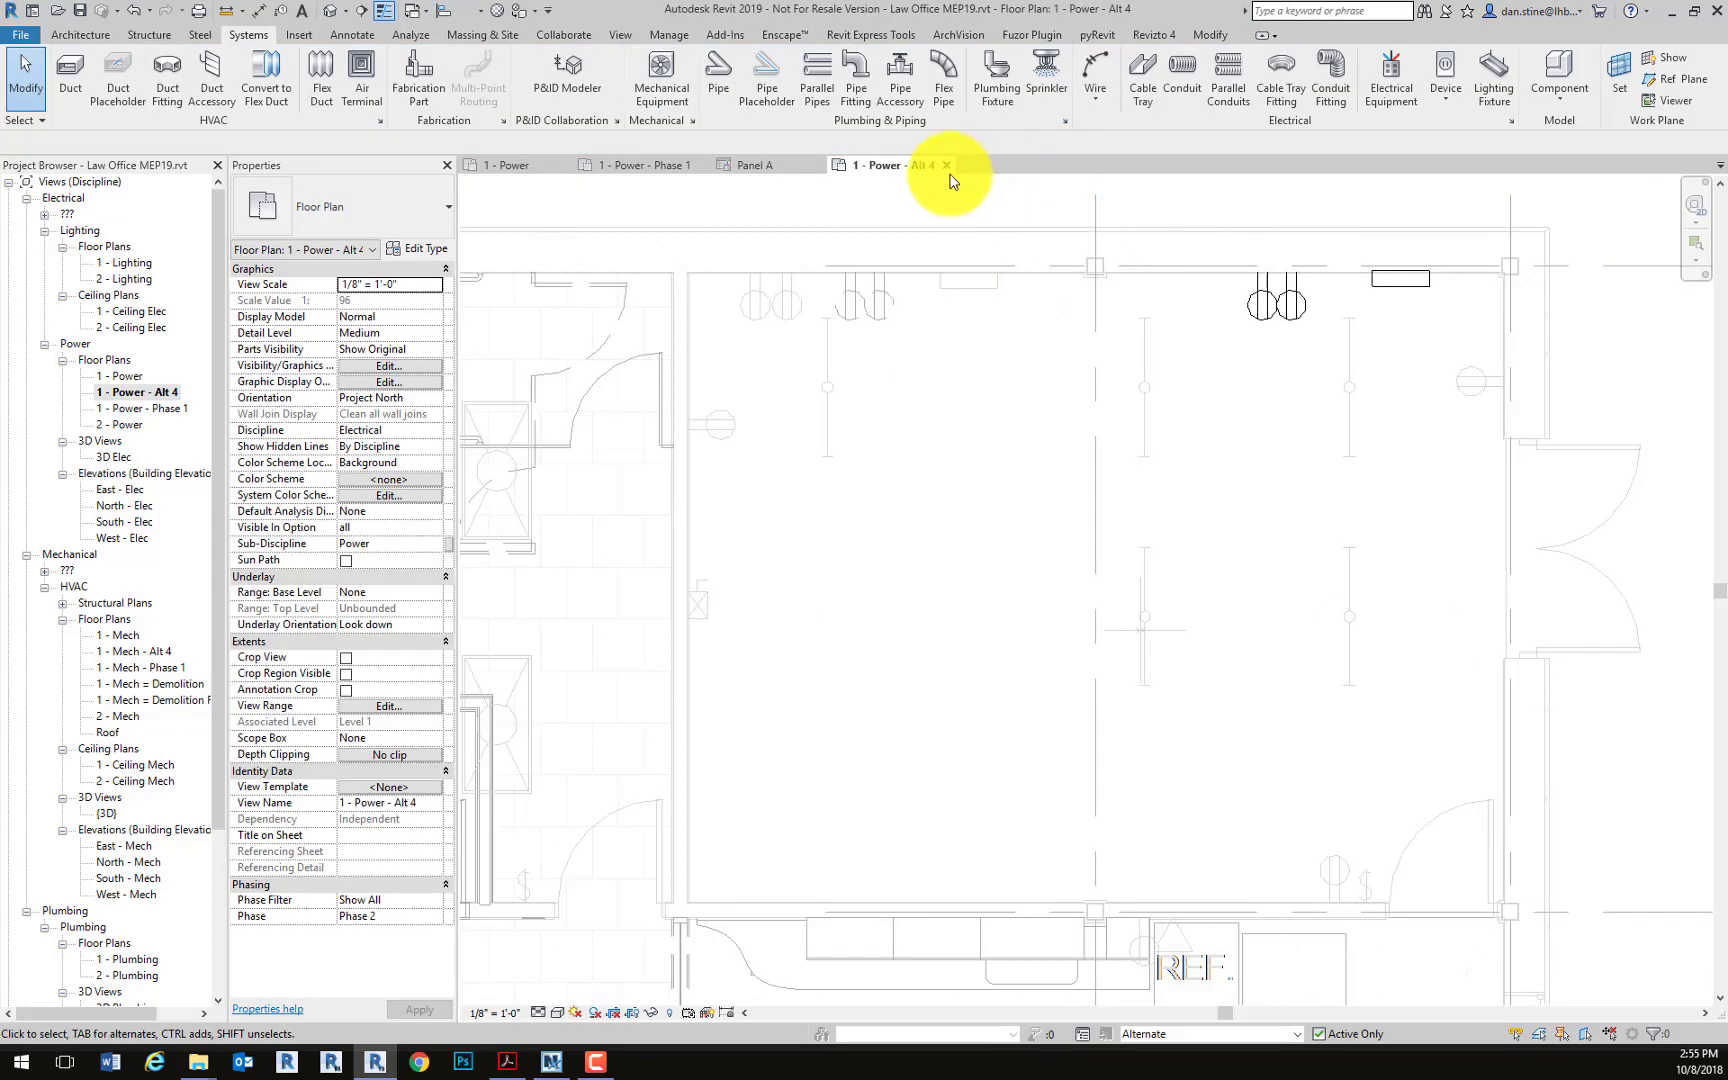
left_click(1296, 1035)
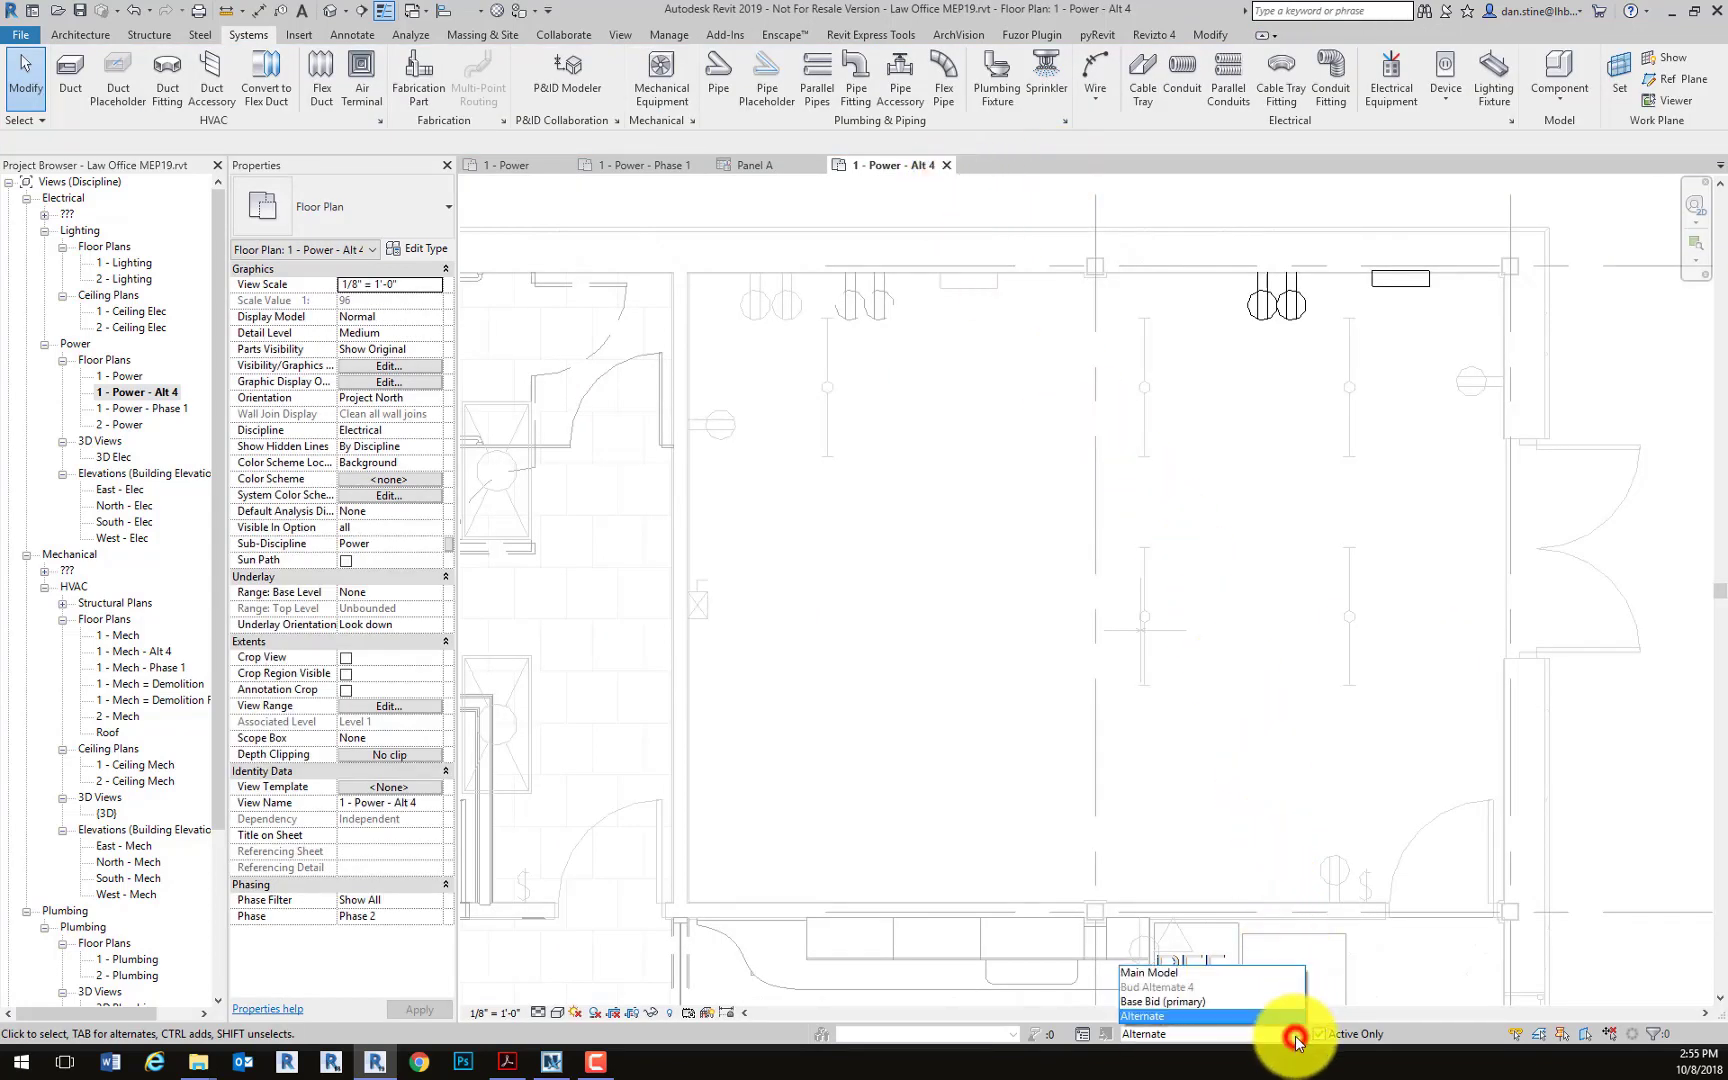
left_click(1160, 971)
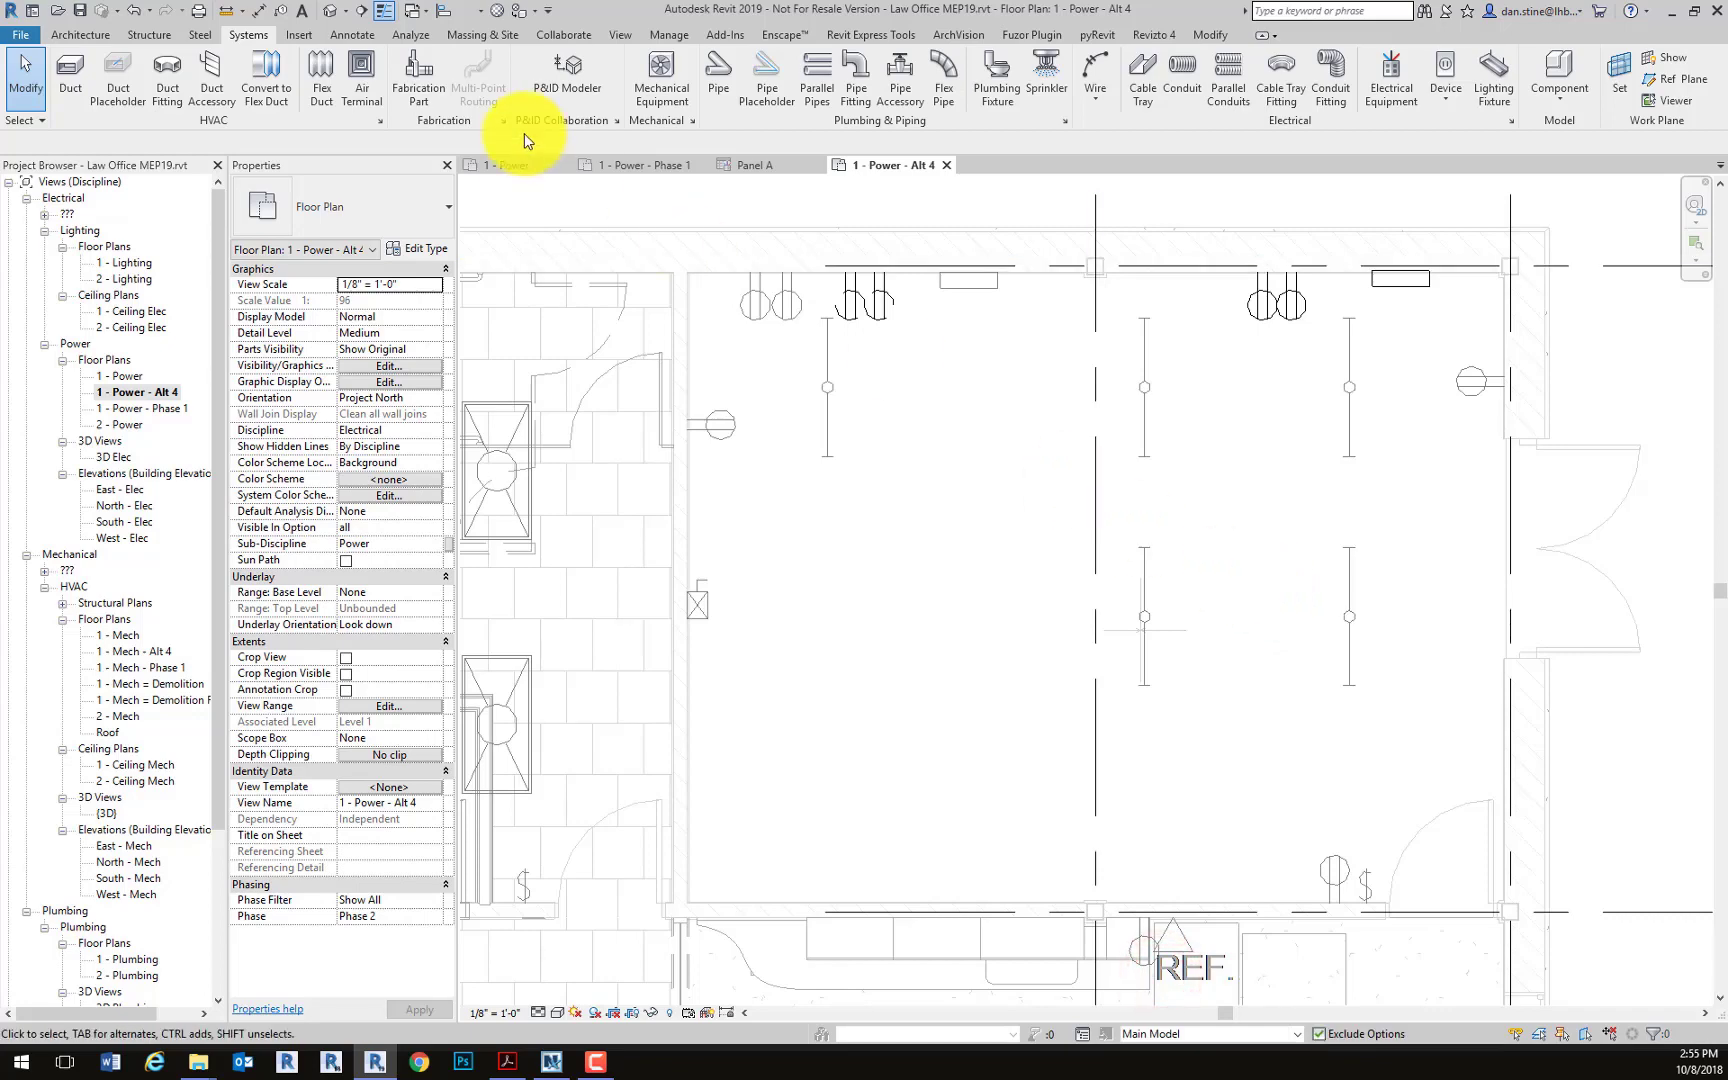
Switch to 1 - Power and expand Panel Schedules and Schedules/Quantities, showing Panel A and Panel B
left_click(512, 165)
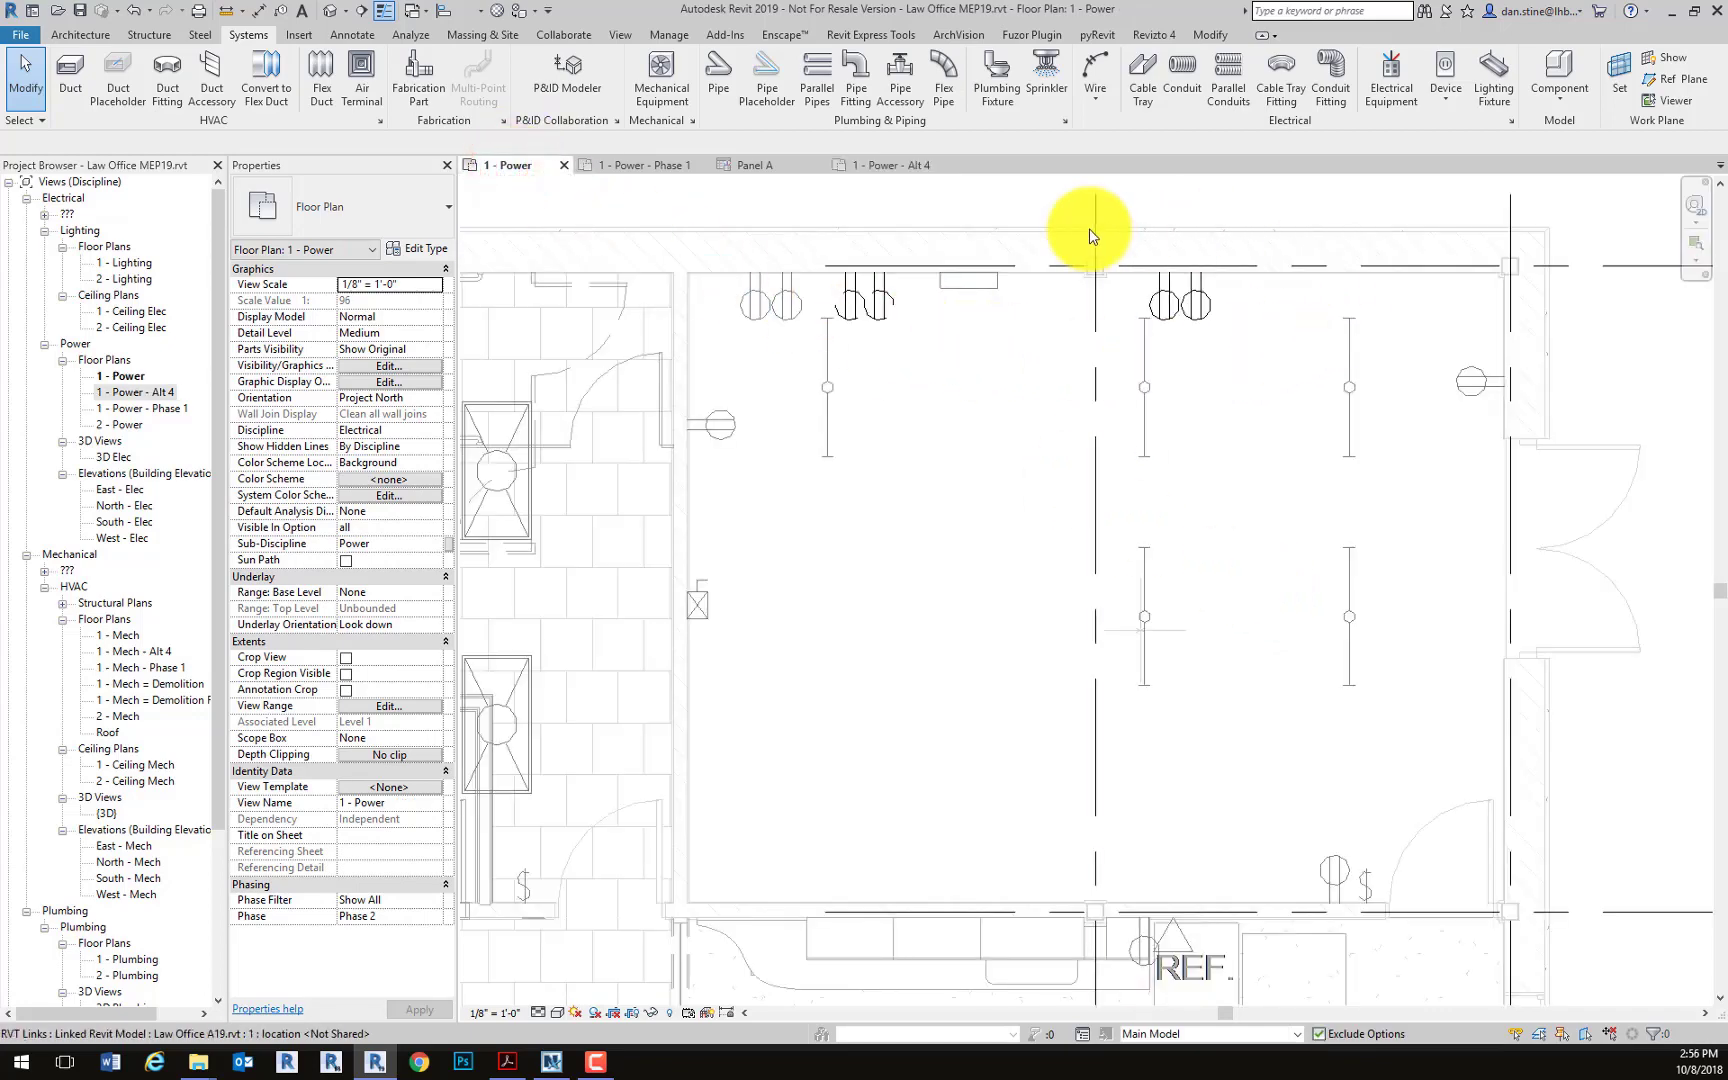
left_click(10, 185)
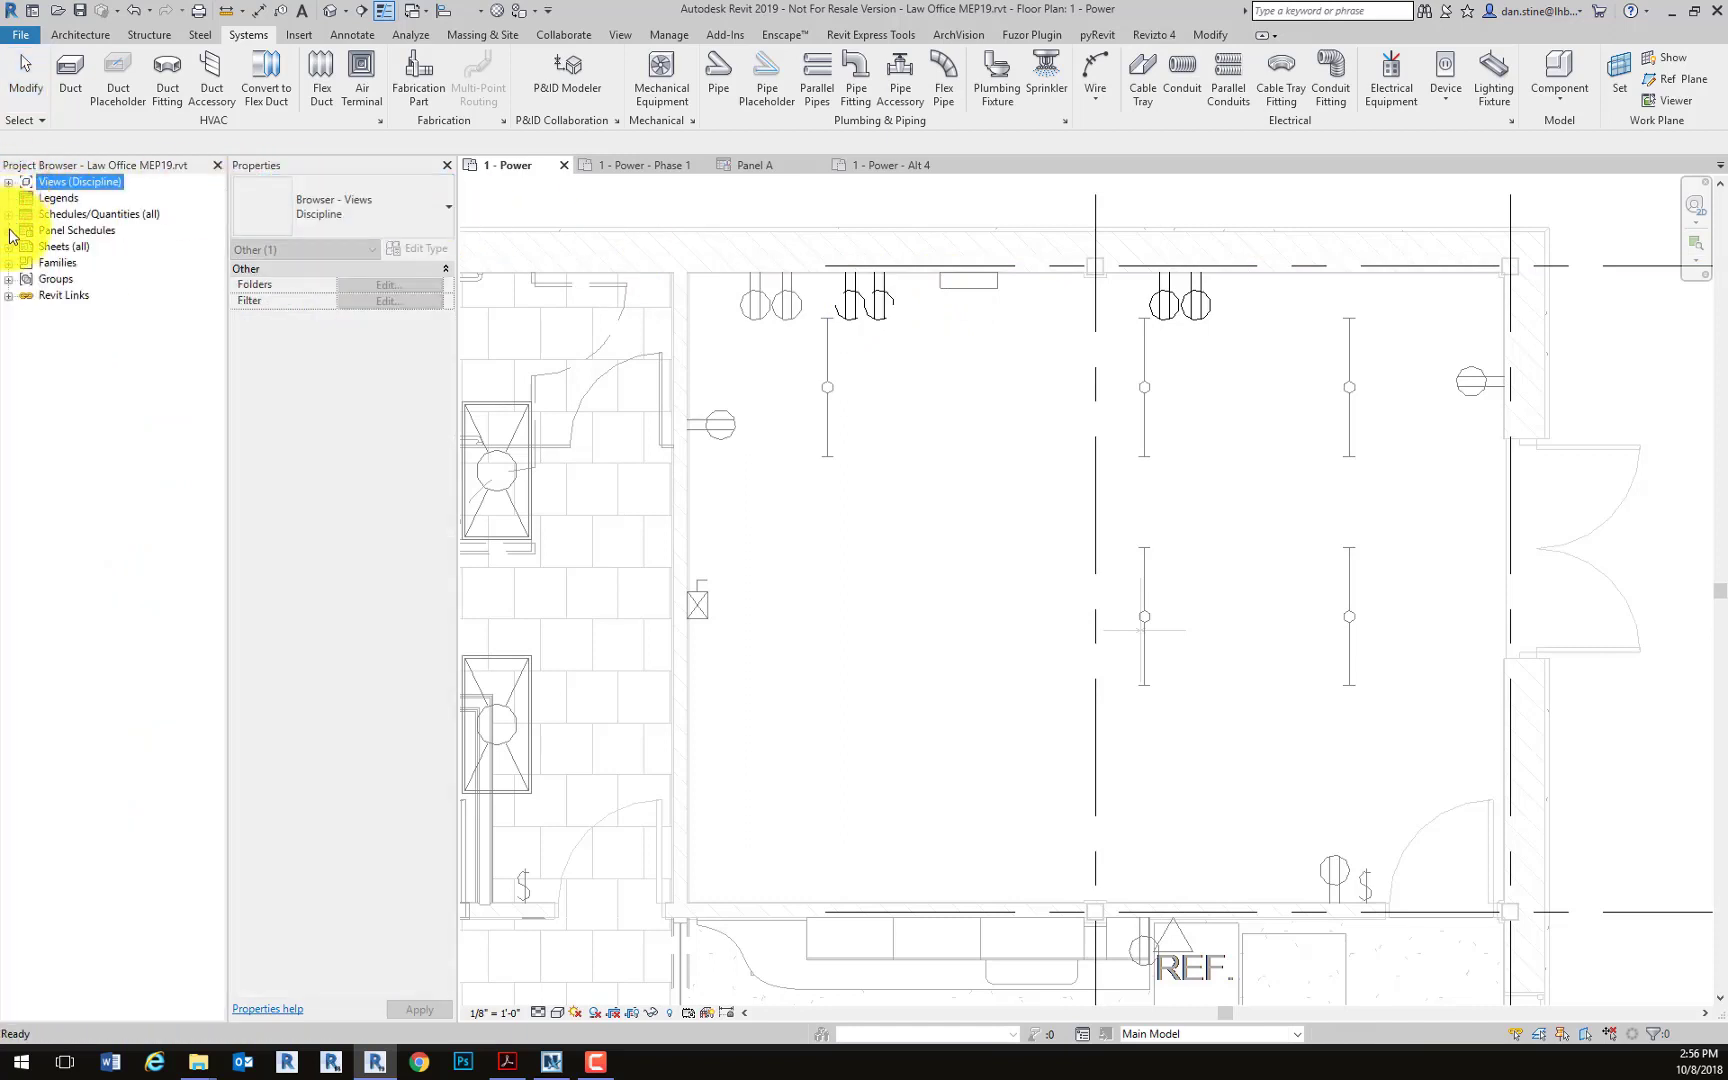
left_click(9, 231)
left_click(60, 246)
left_click(60, 263)
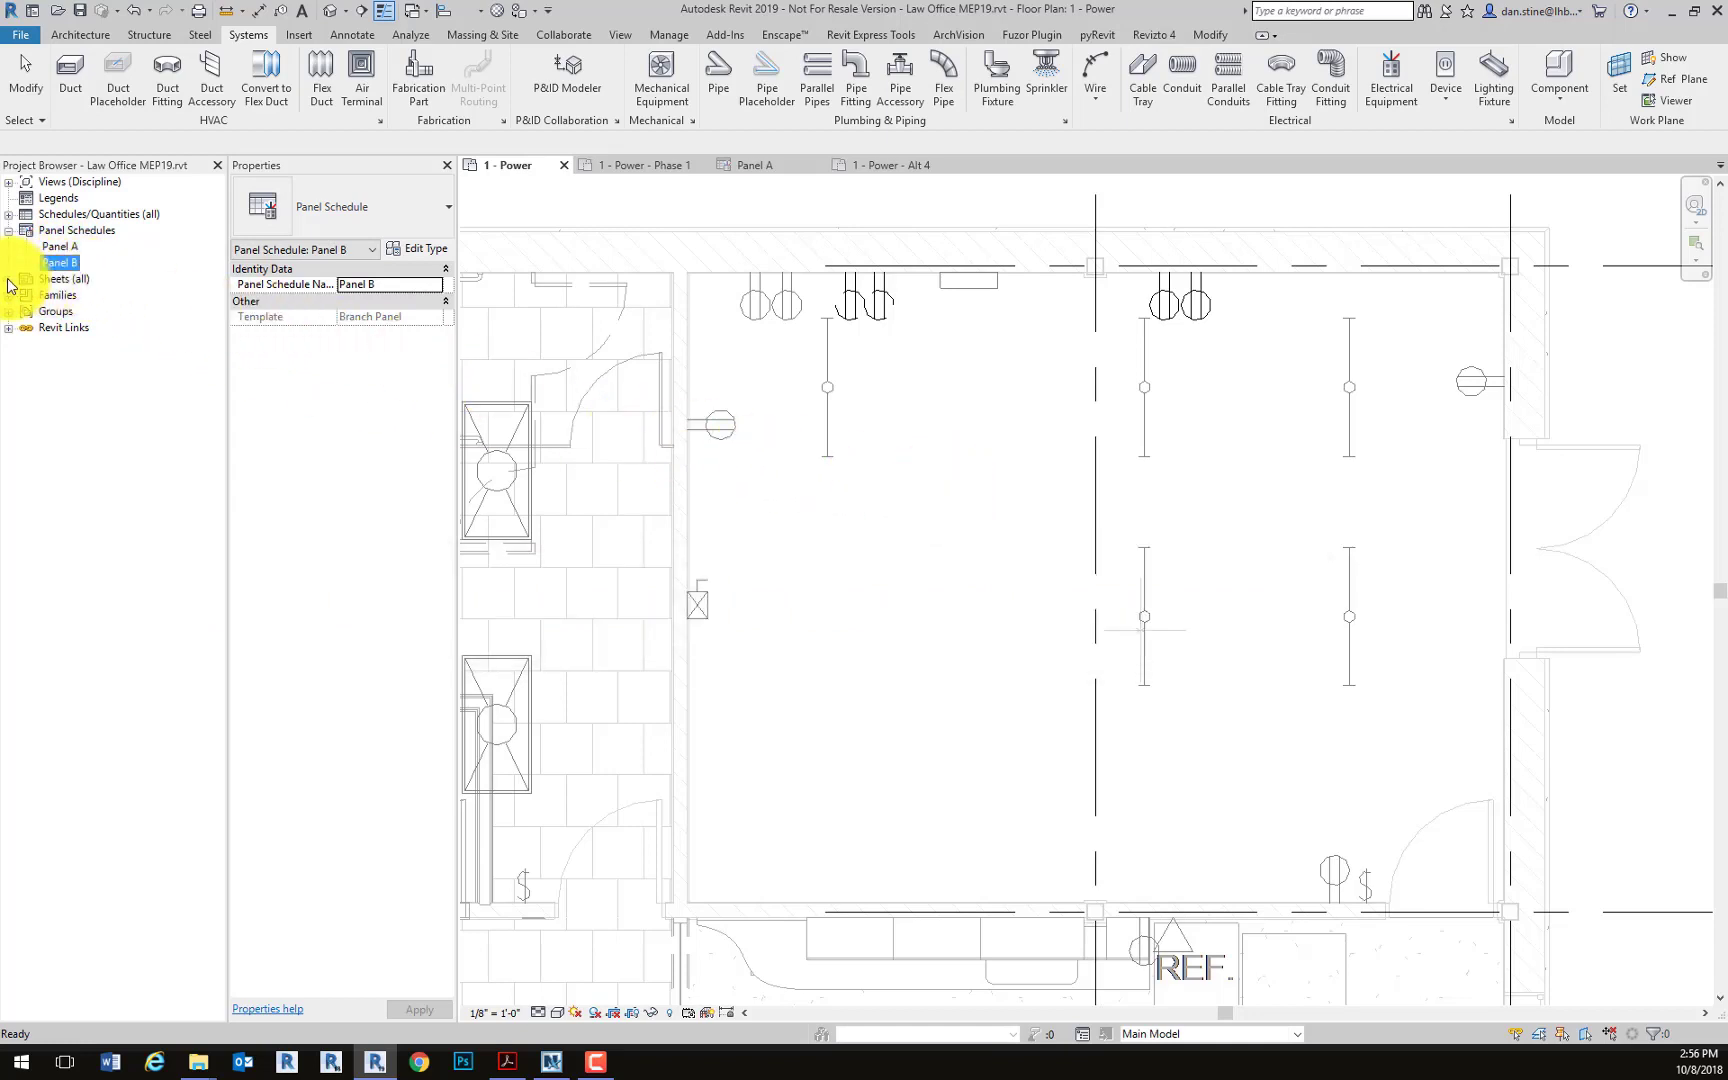
left_click(10, 215)
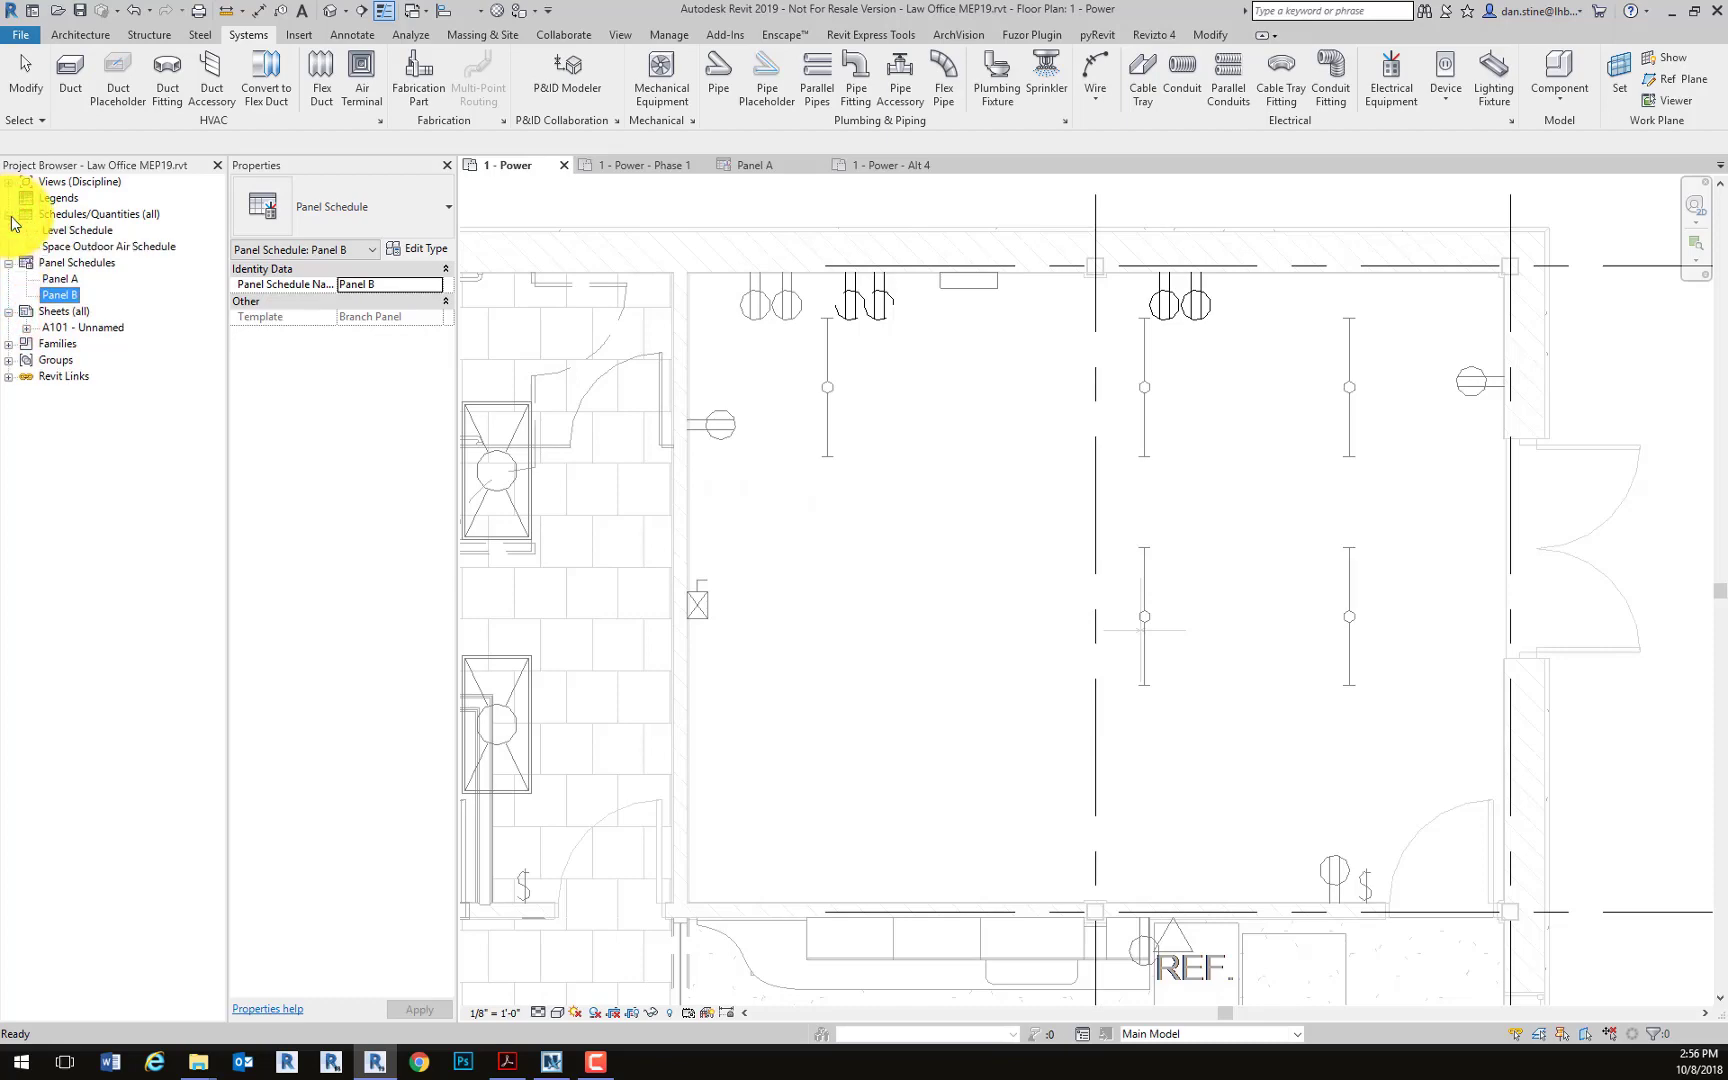
Open the Level Schedule, review its Design Options visibility unchanged, and return to 1 - Power - Alt 4
double_click(78, 233)
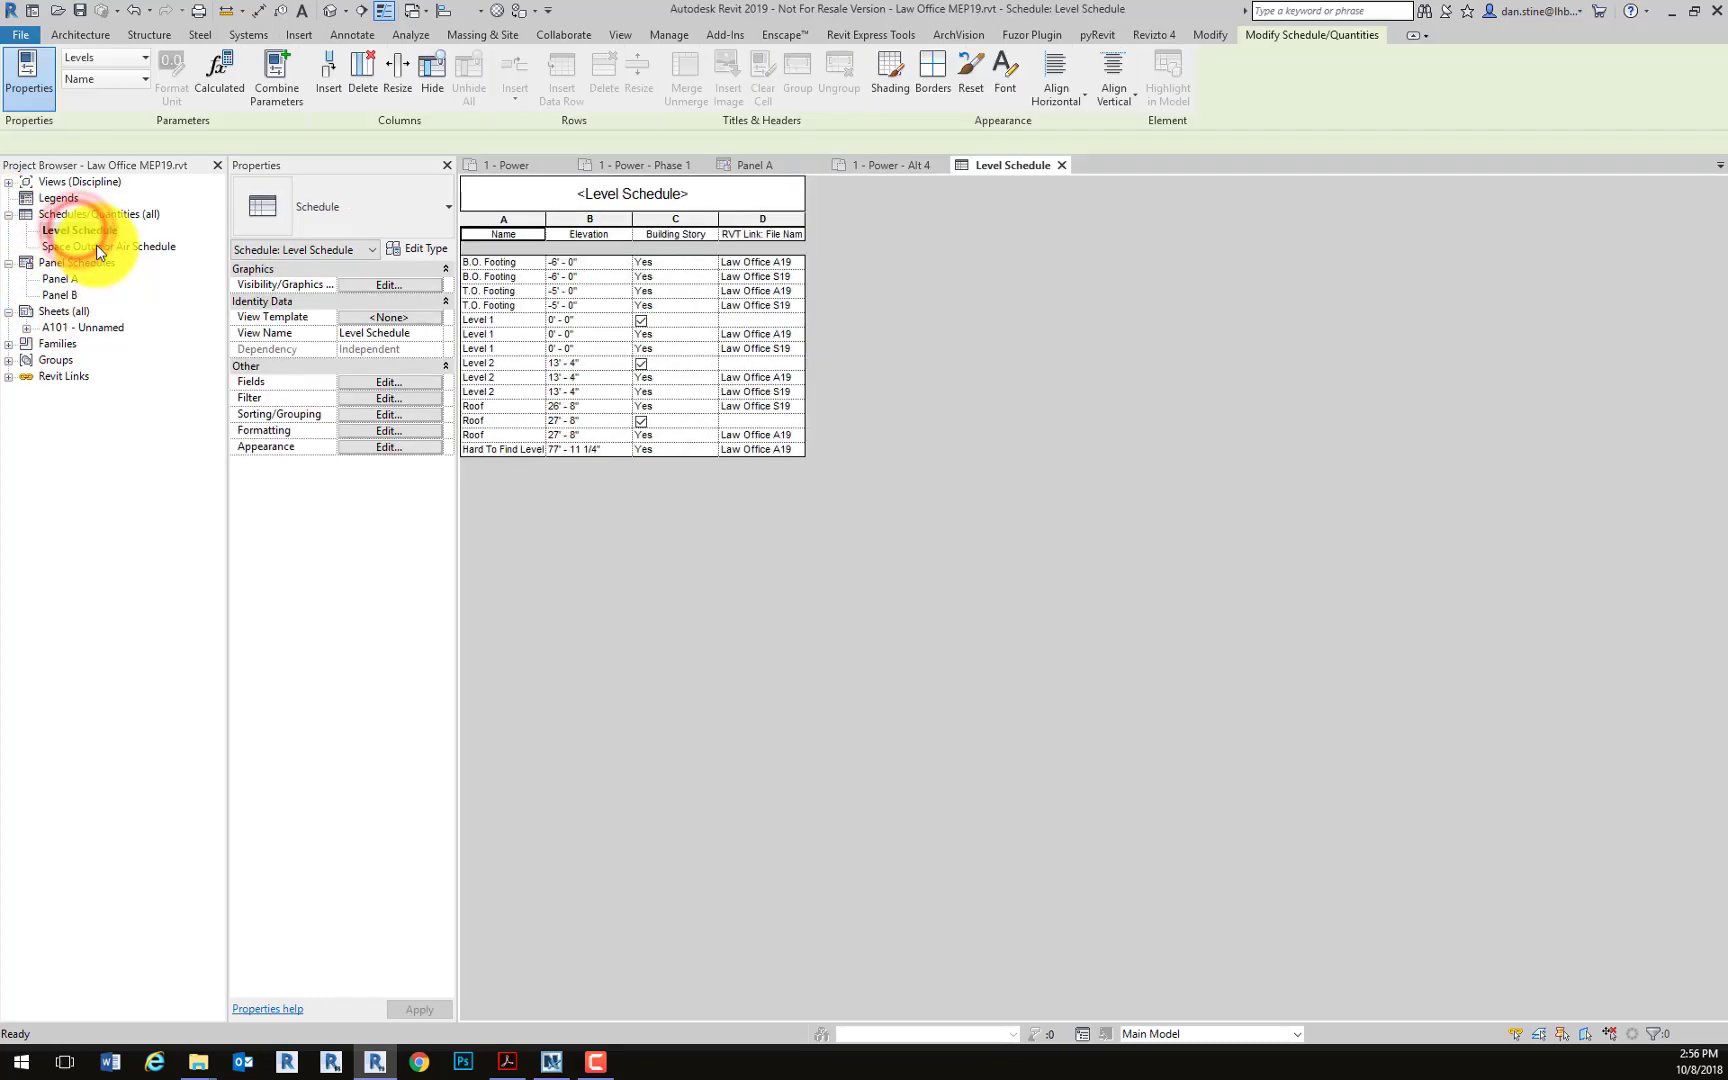
left_click(345, 288)
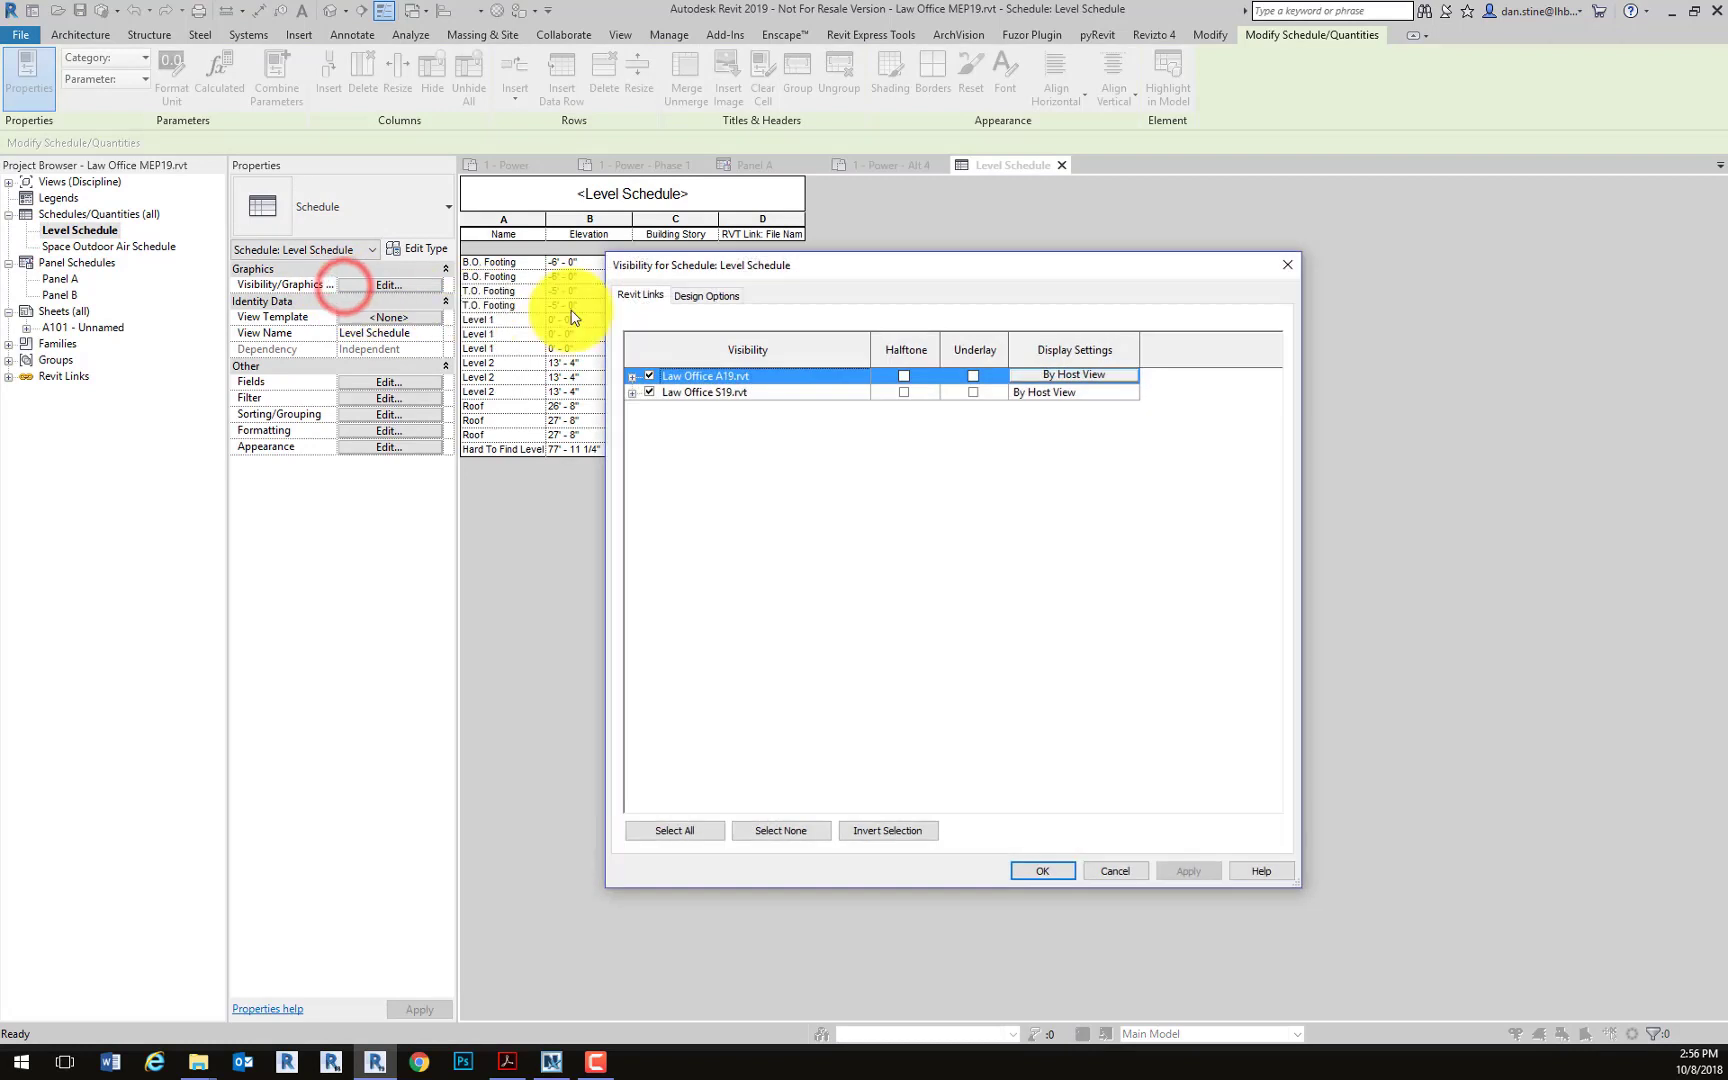
left_click(728, 293)
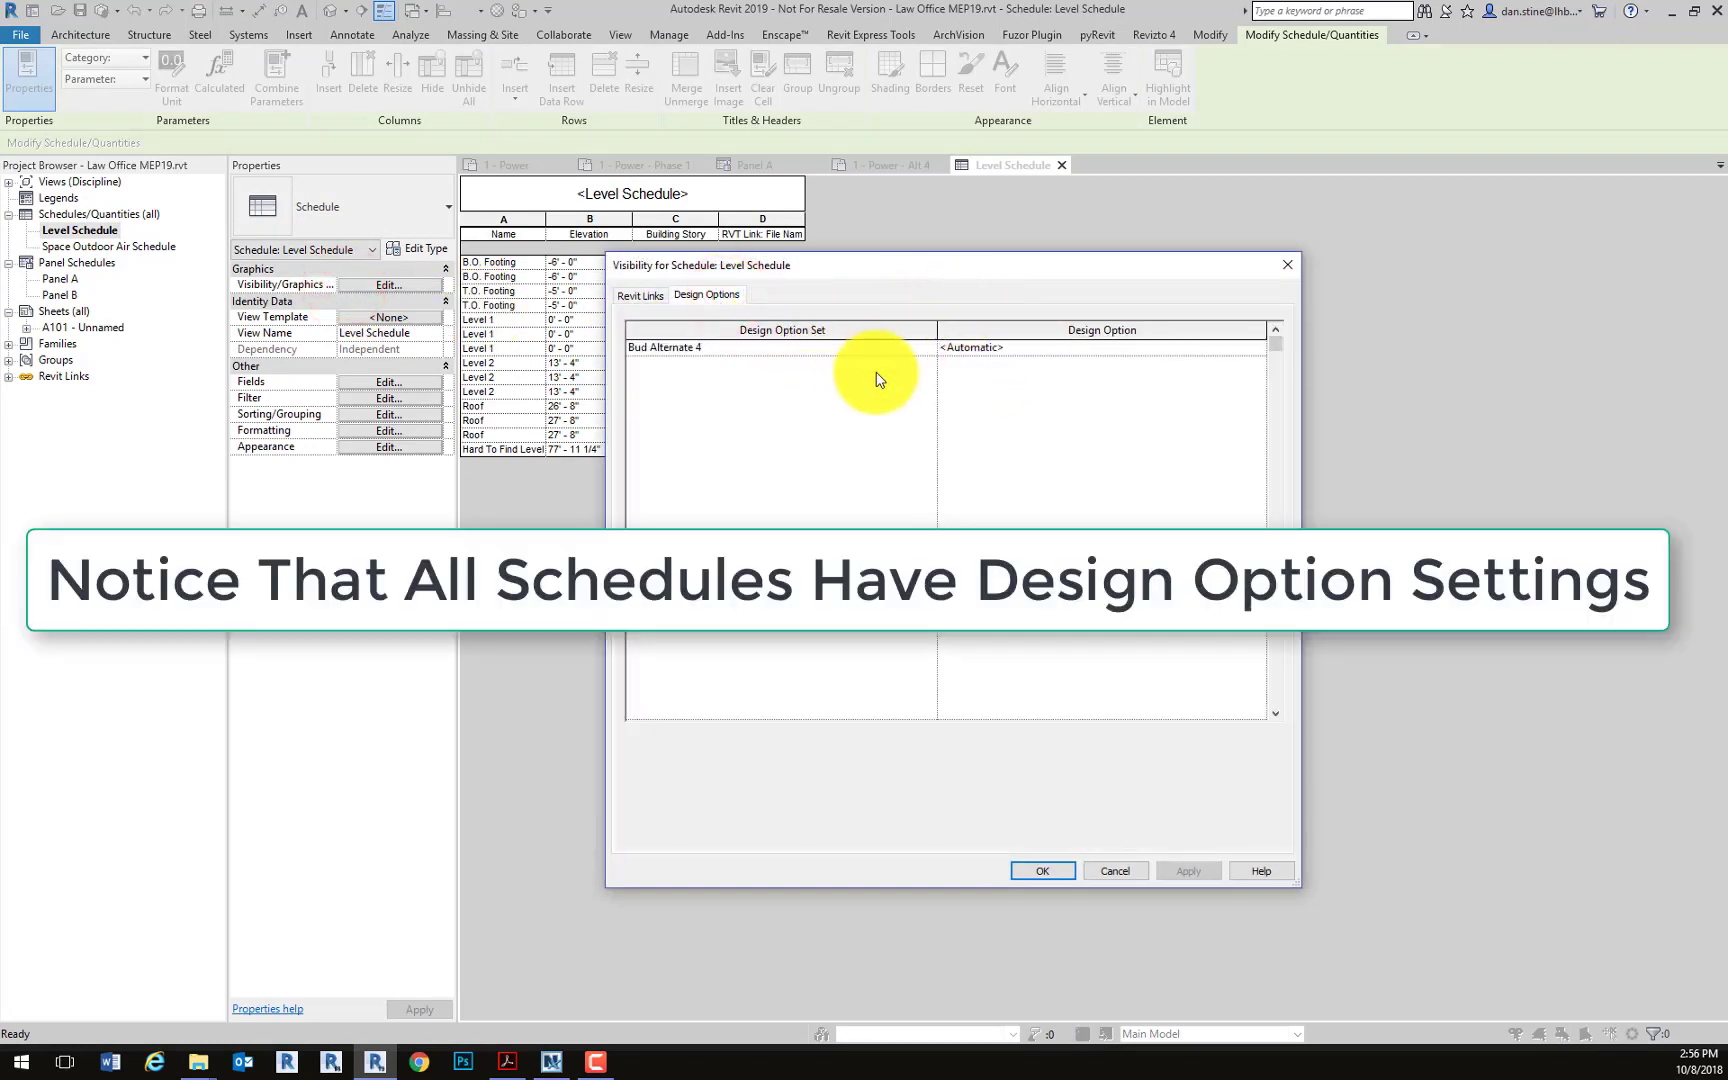
left_click(1134, 870)
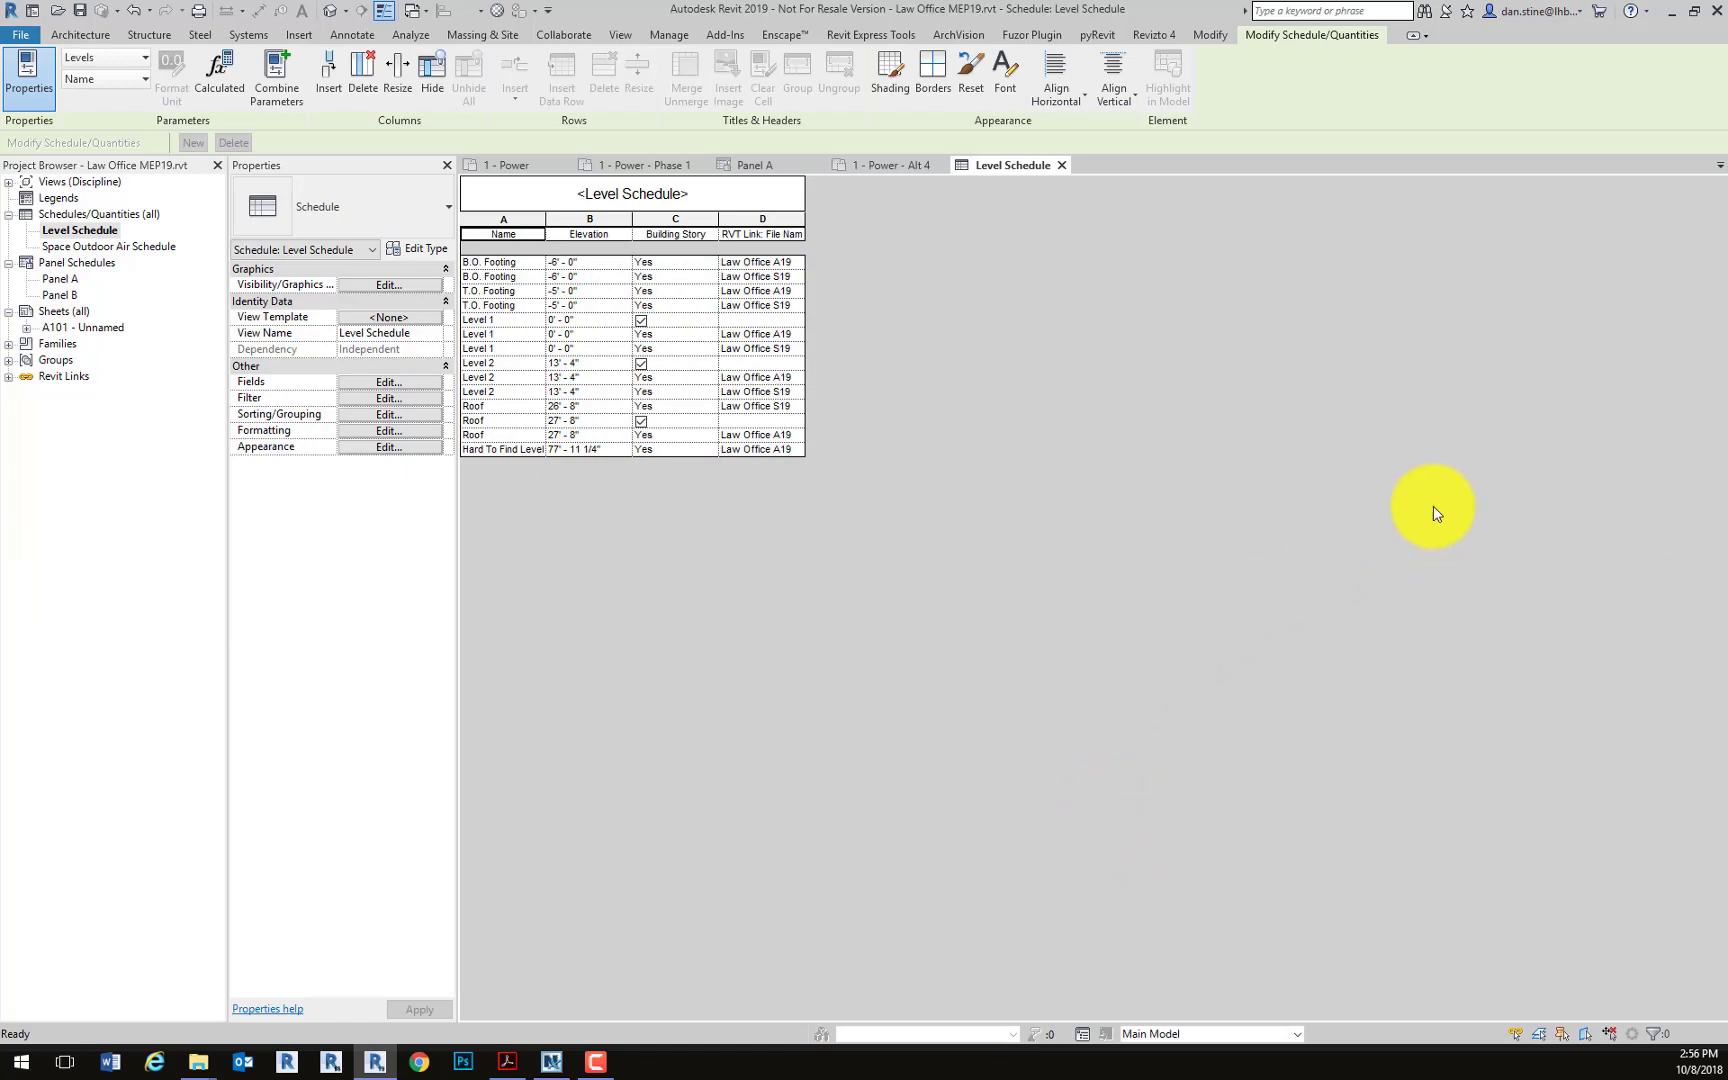
left_click(912, 165)
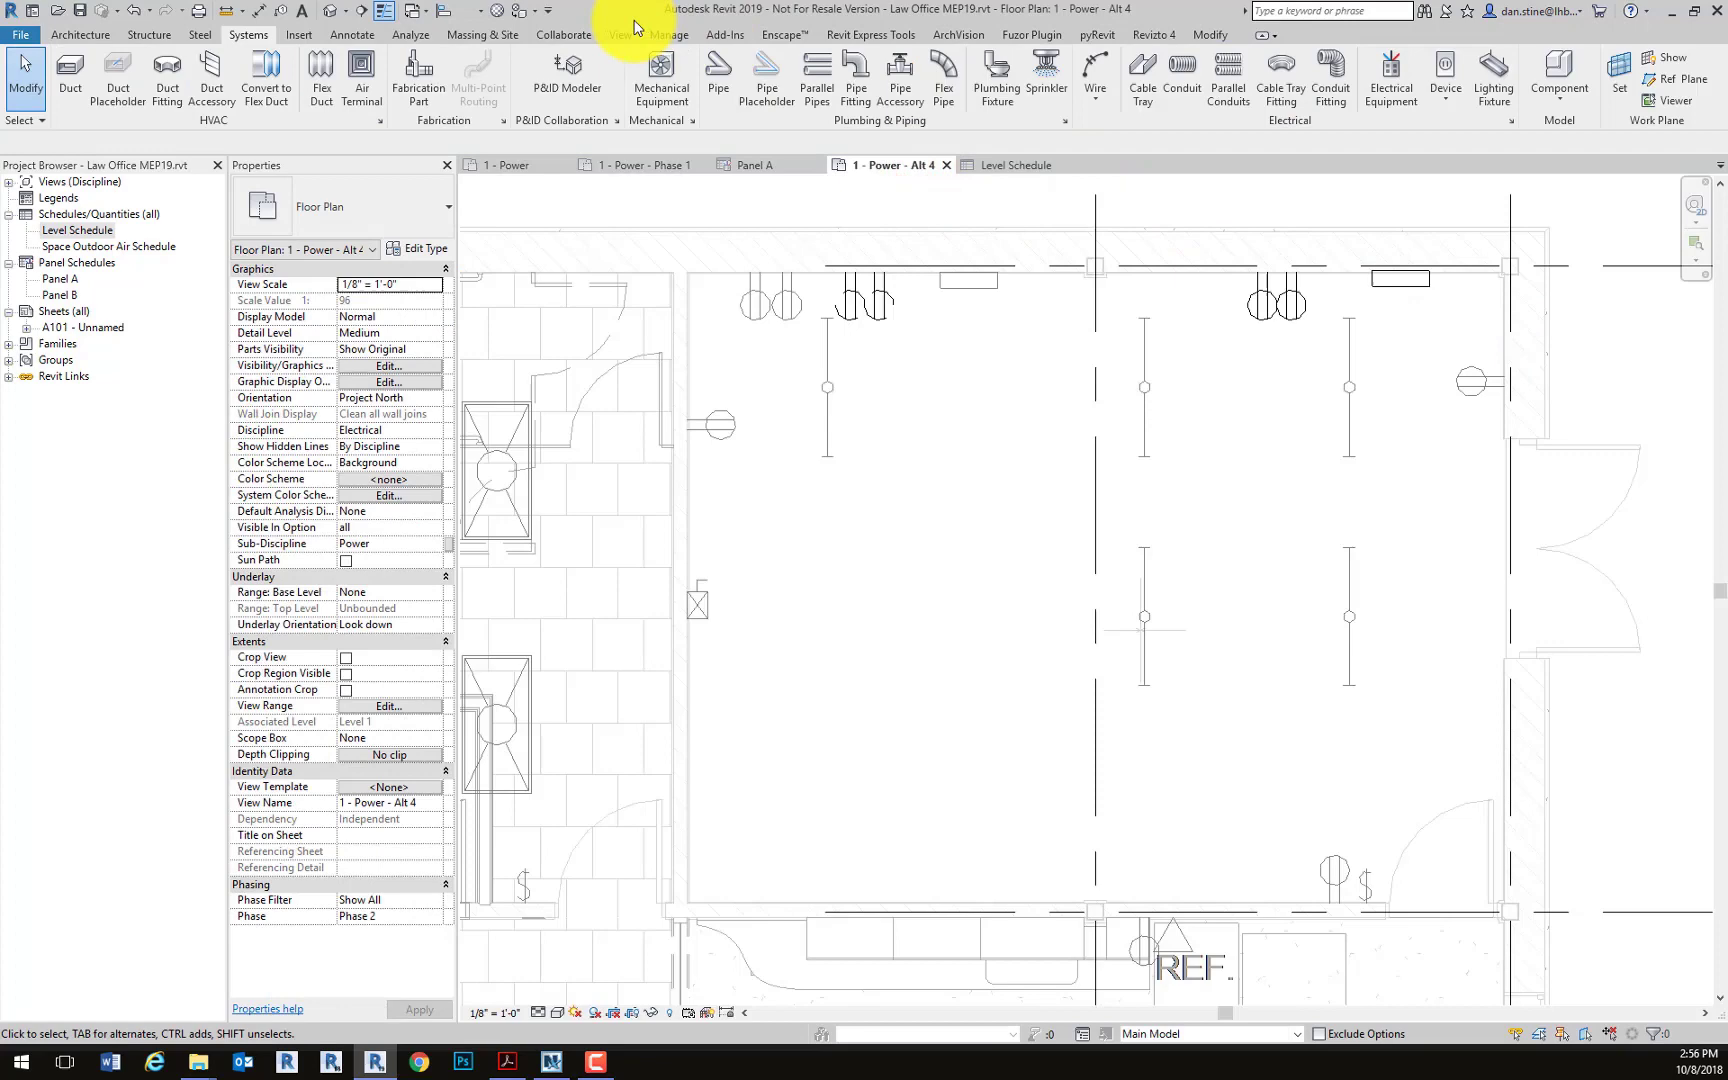
Show the System Browser and select Panel B in the plan
left_click(618, 35)
left_click(1621, 85)
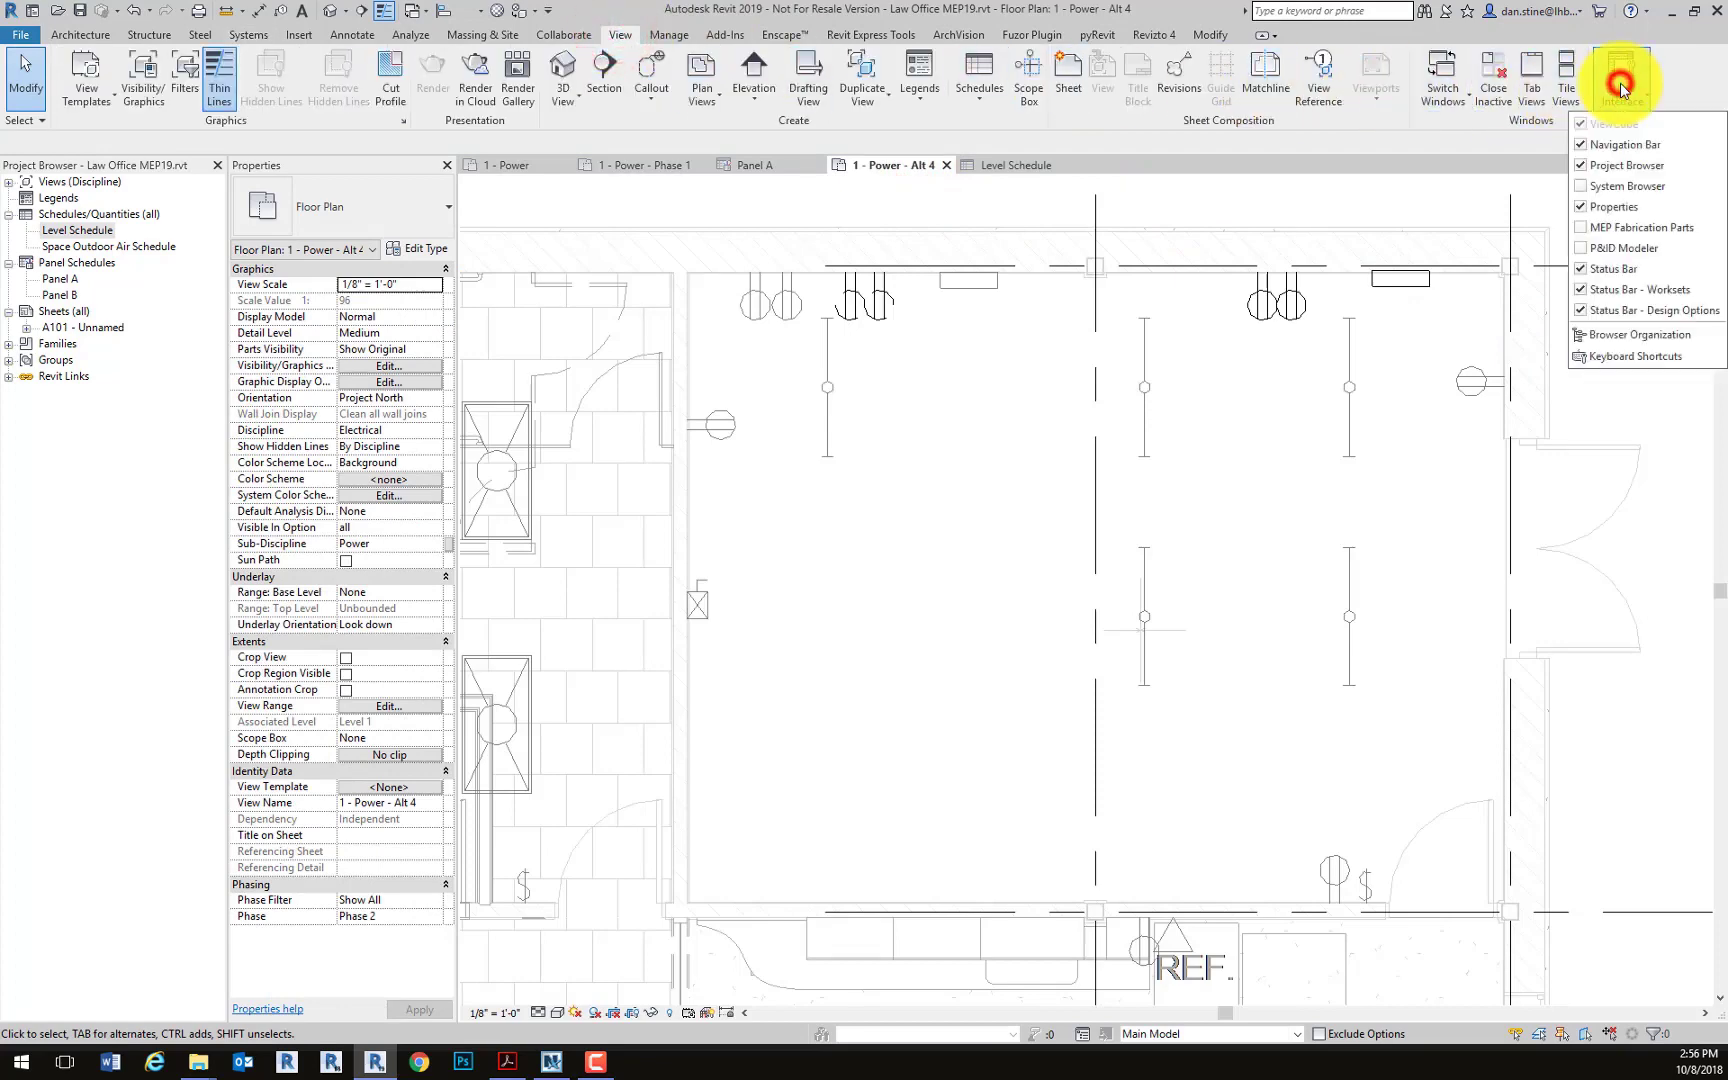
left_click(1615, 186)
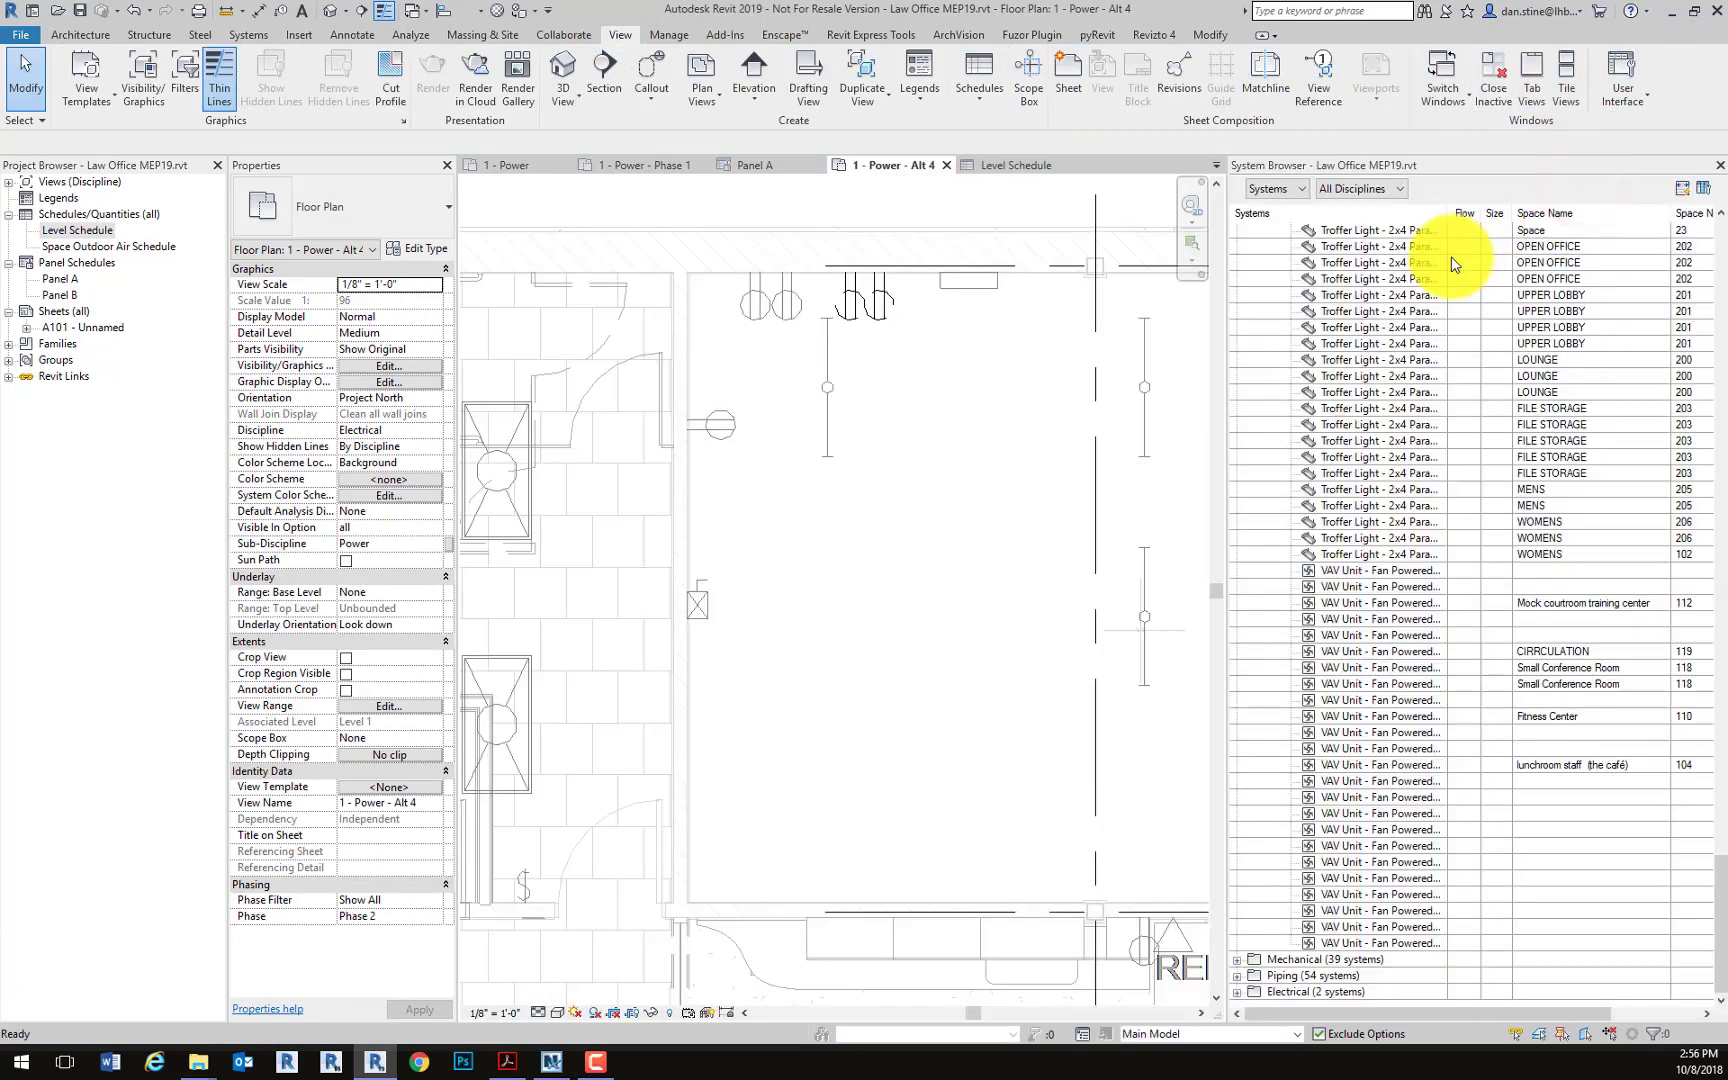
middle_click_drag(1089, 366, 760, 410)
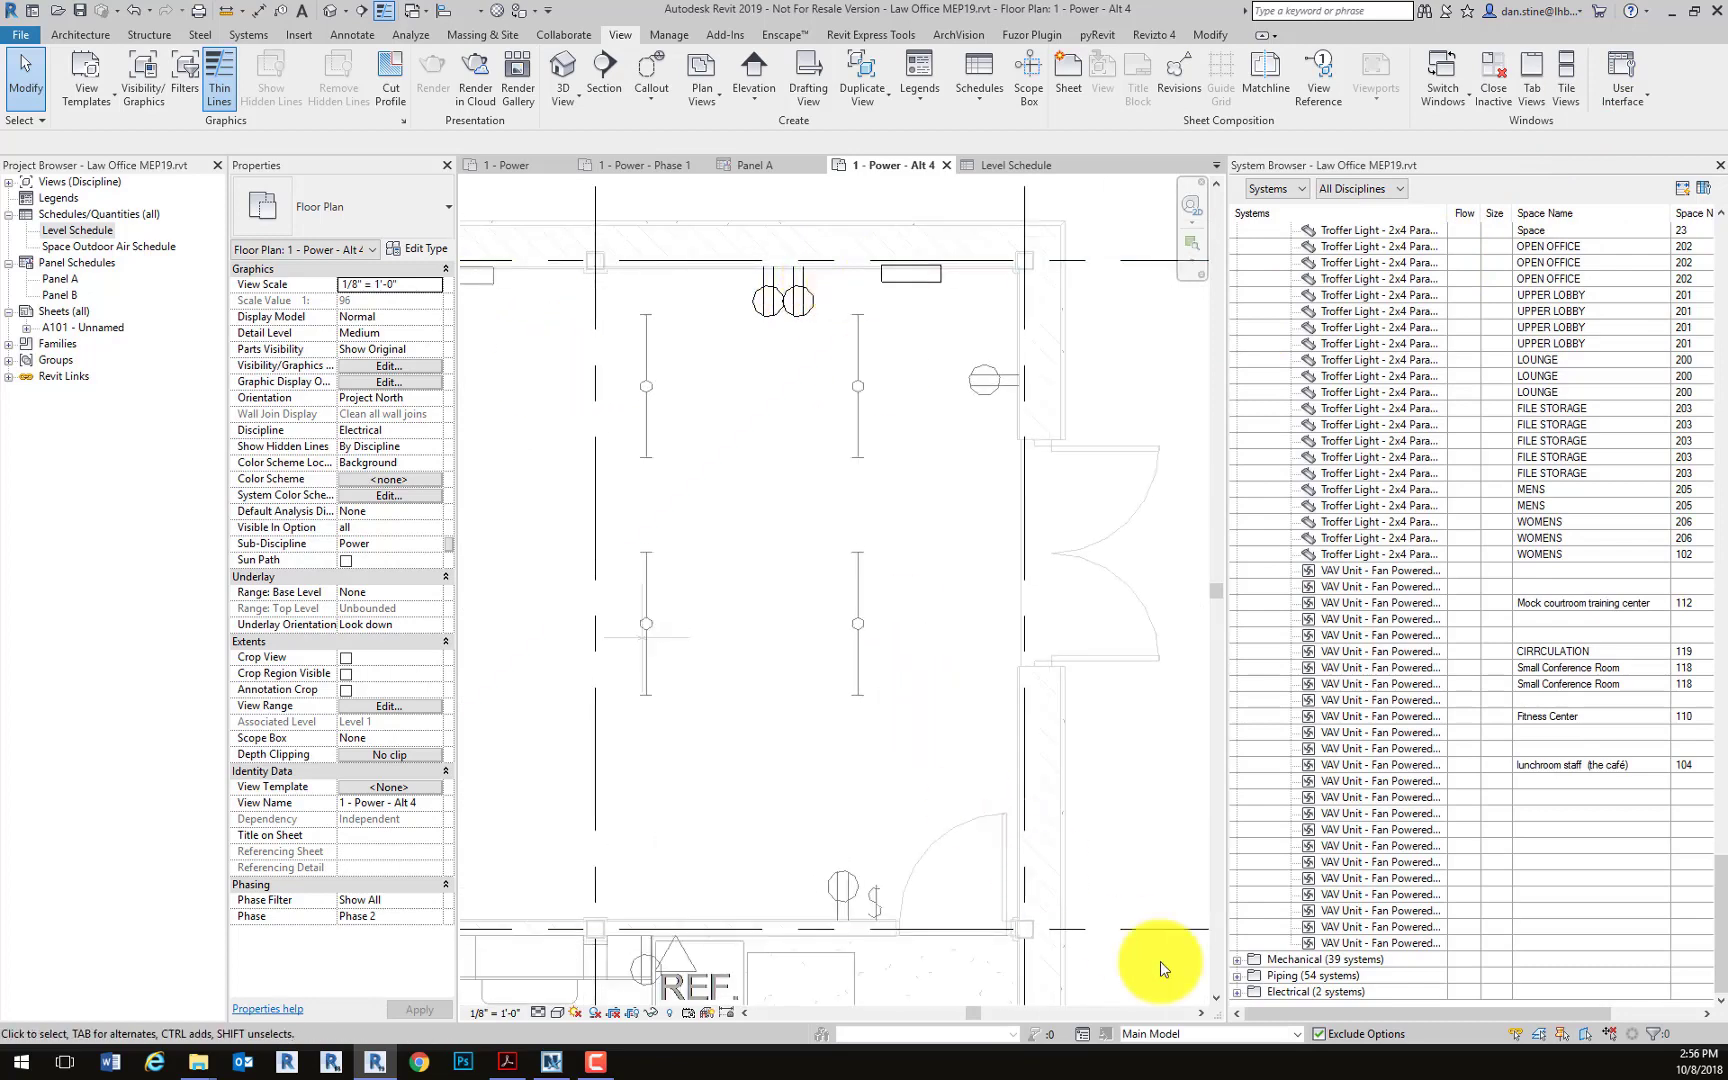
left_click(911, 272)
scroll(1290, 320, "up", 3)
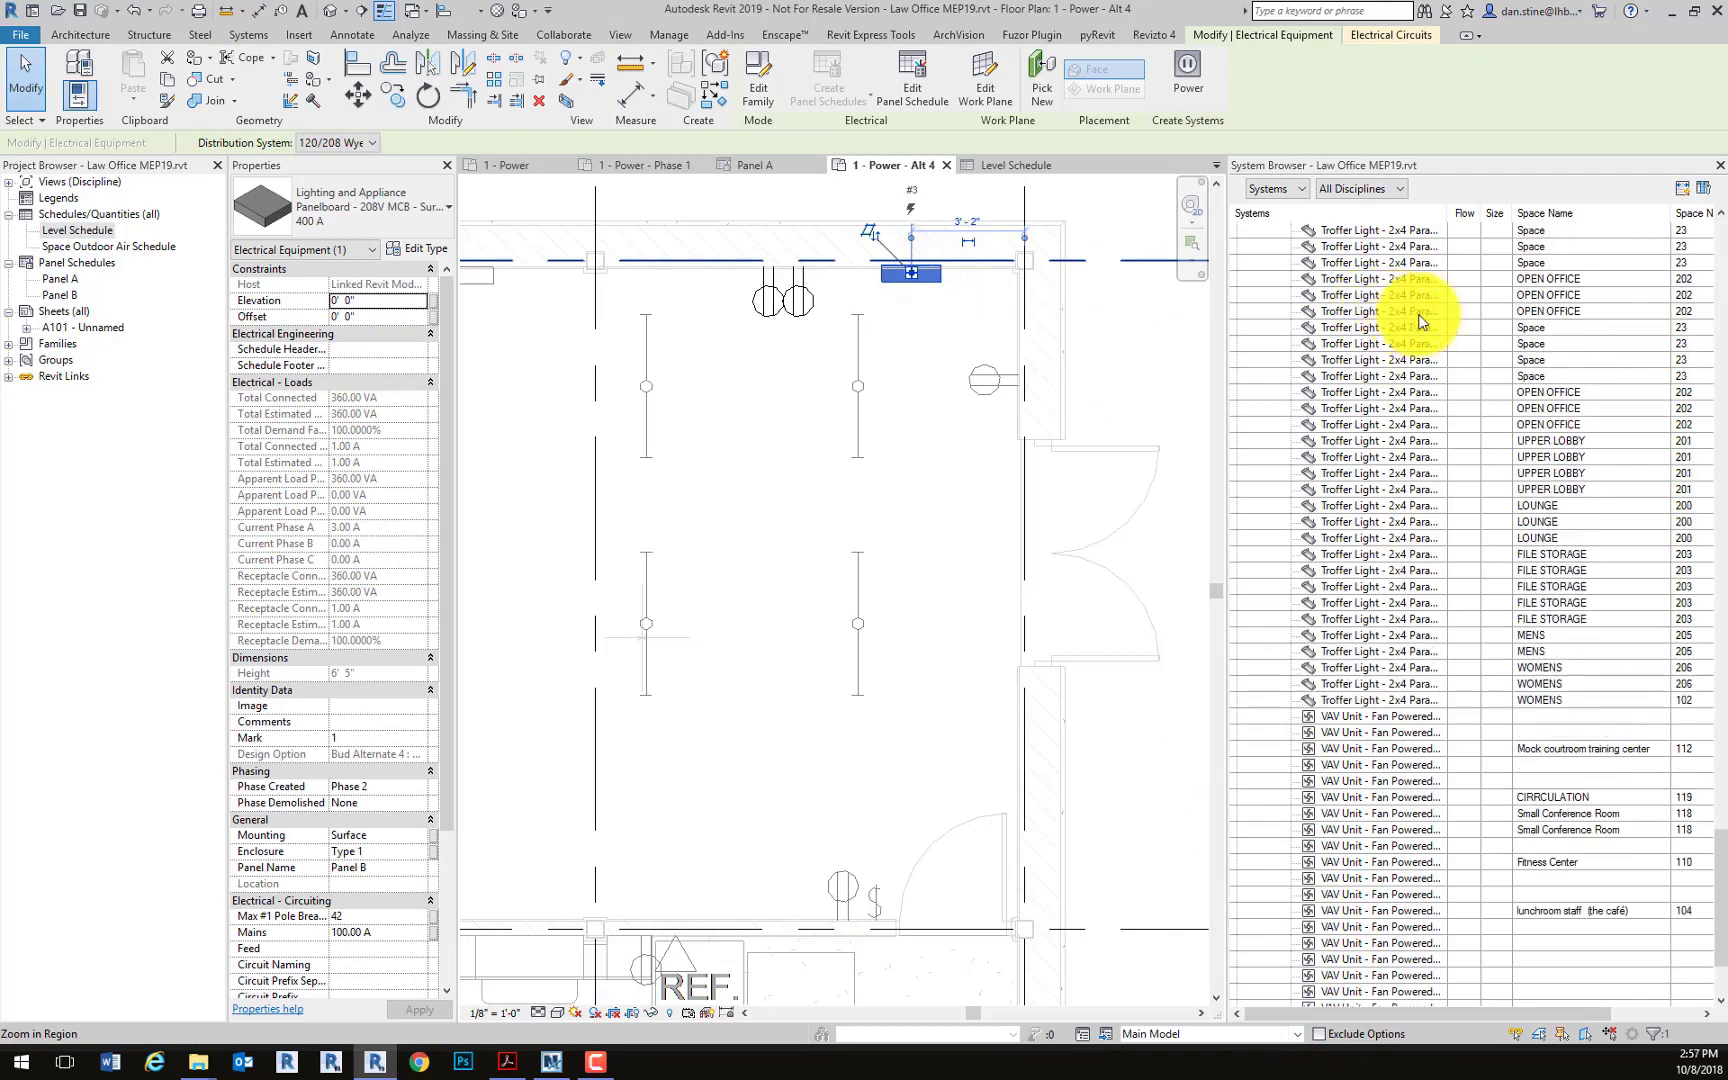
left_click_drag(1722, 888, 1651, 262)
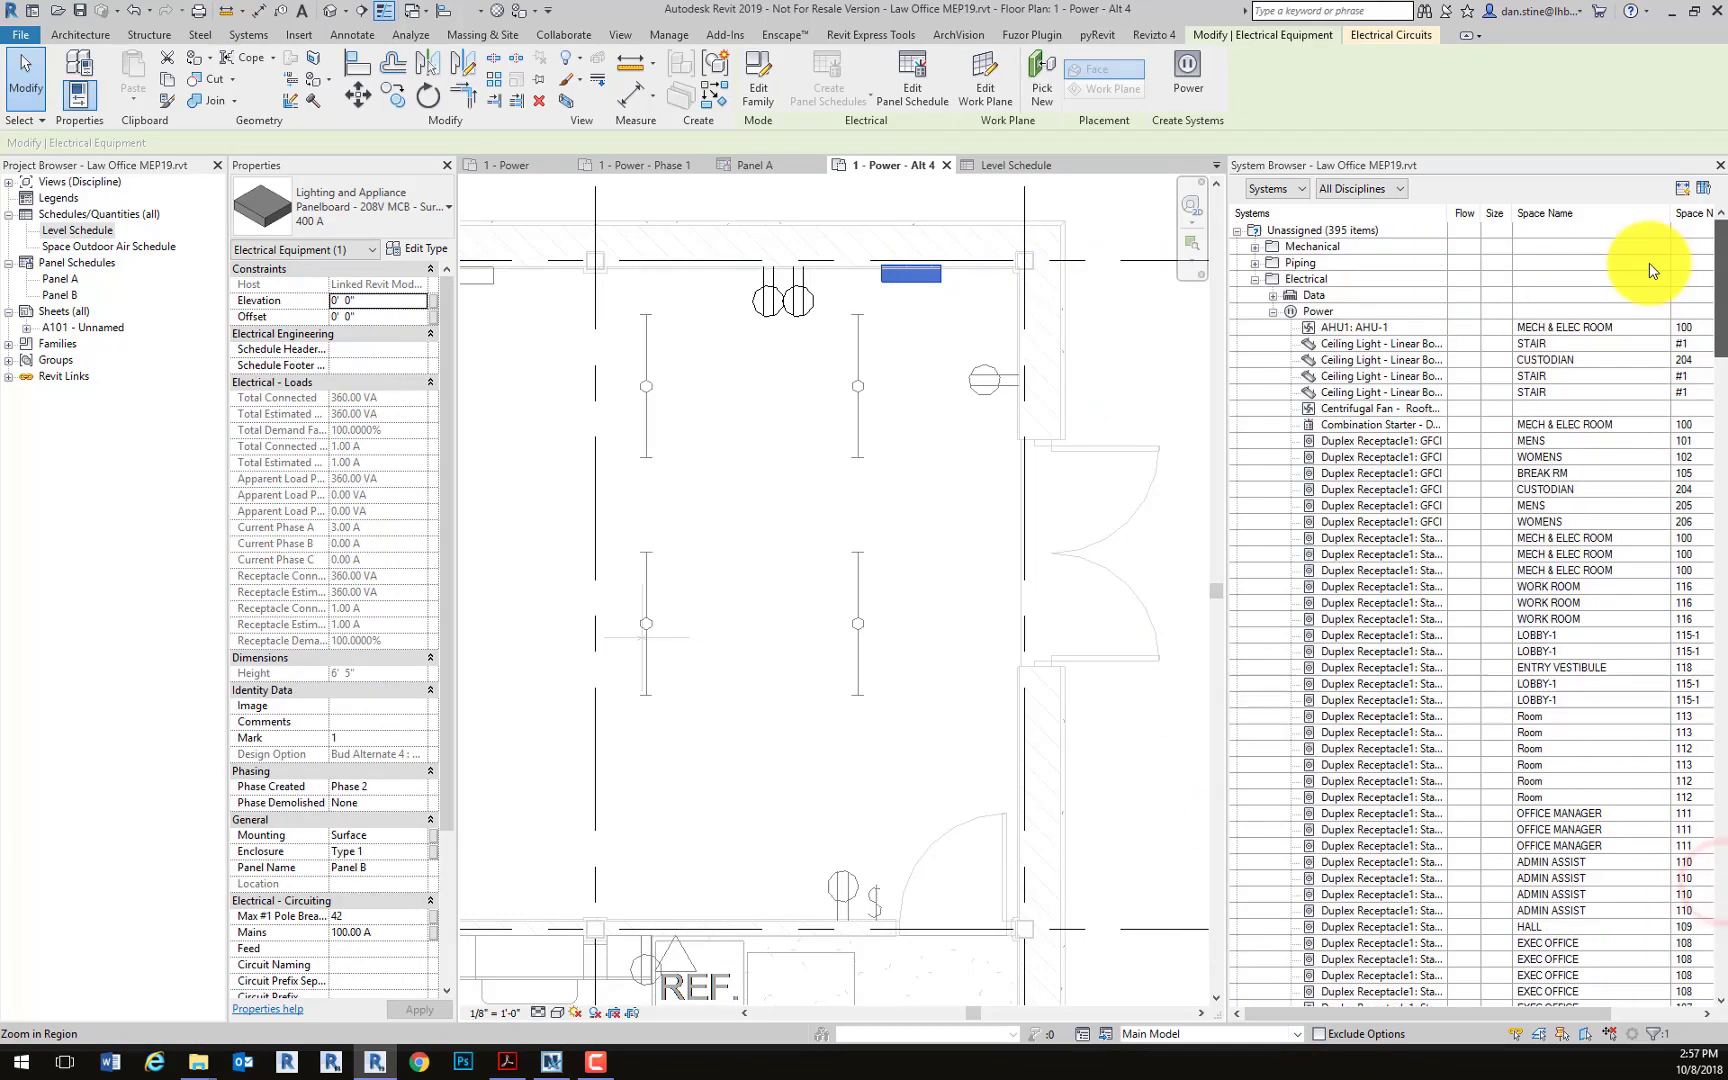
Collapse the Unassigned group and expand Electrical > Power > Panel A to show circuits 1 and 3
left_click(1271, 311)
left_click(1253, 278)
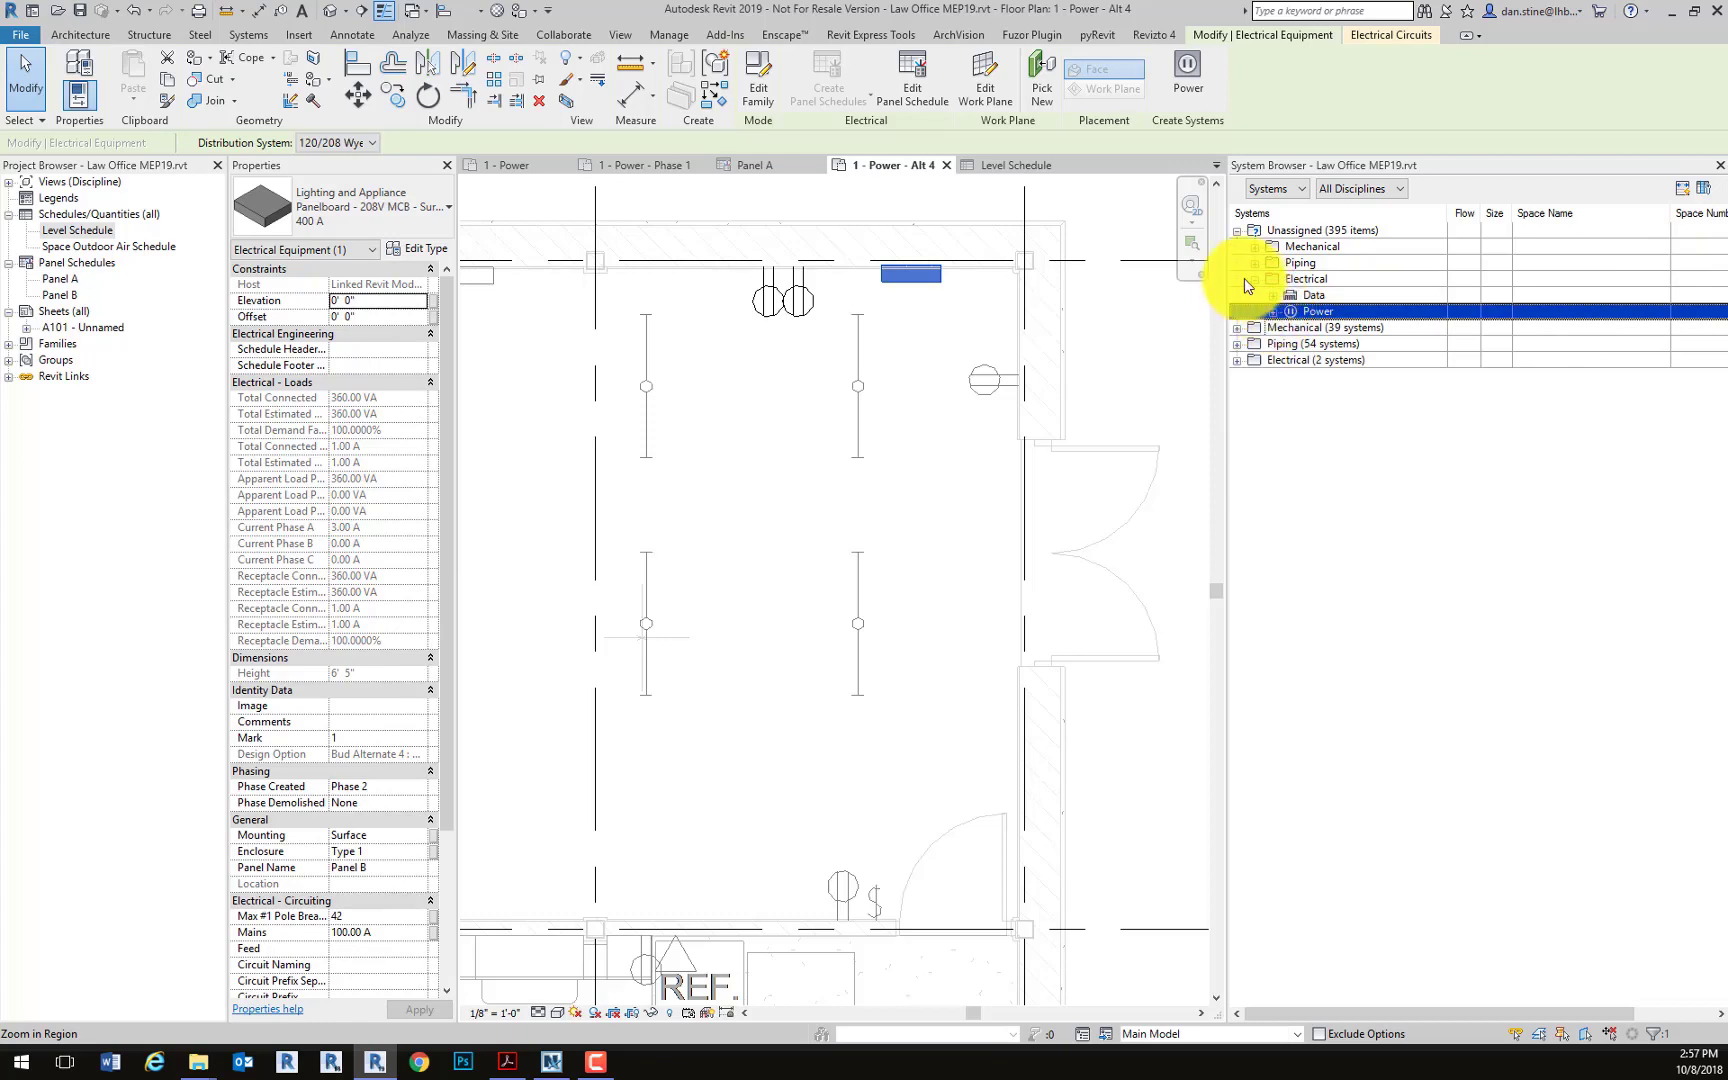
left_click(1237, 230)
left_click(1237, 279)
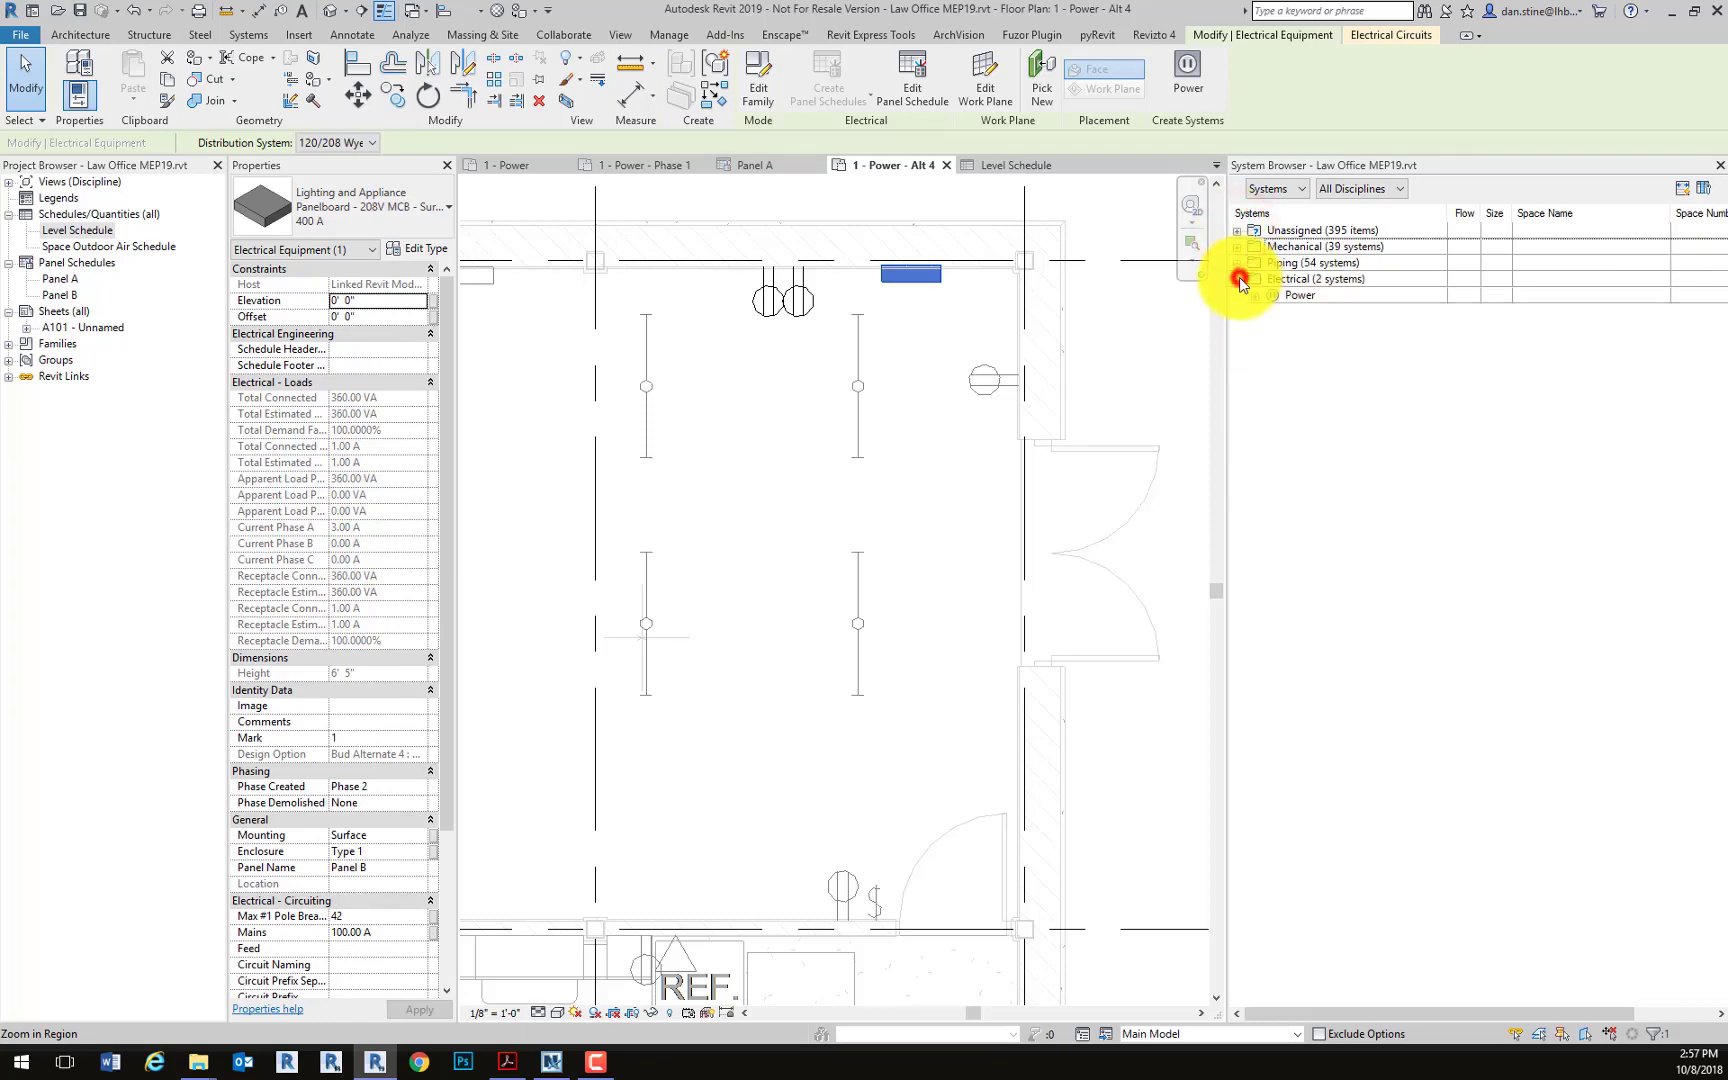
left_click(1255, 297)
left_click(1260, 310)
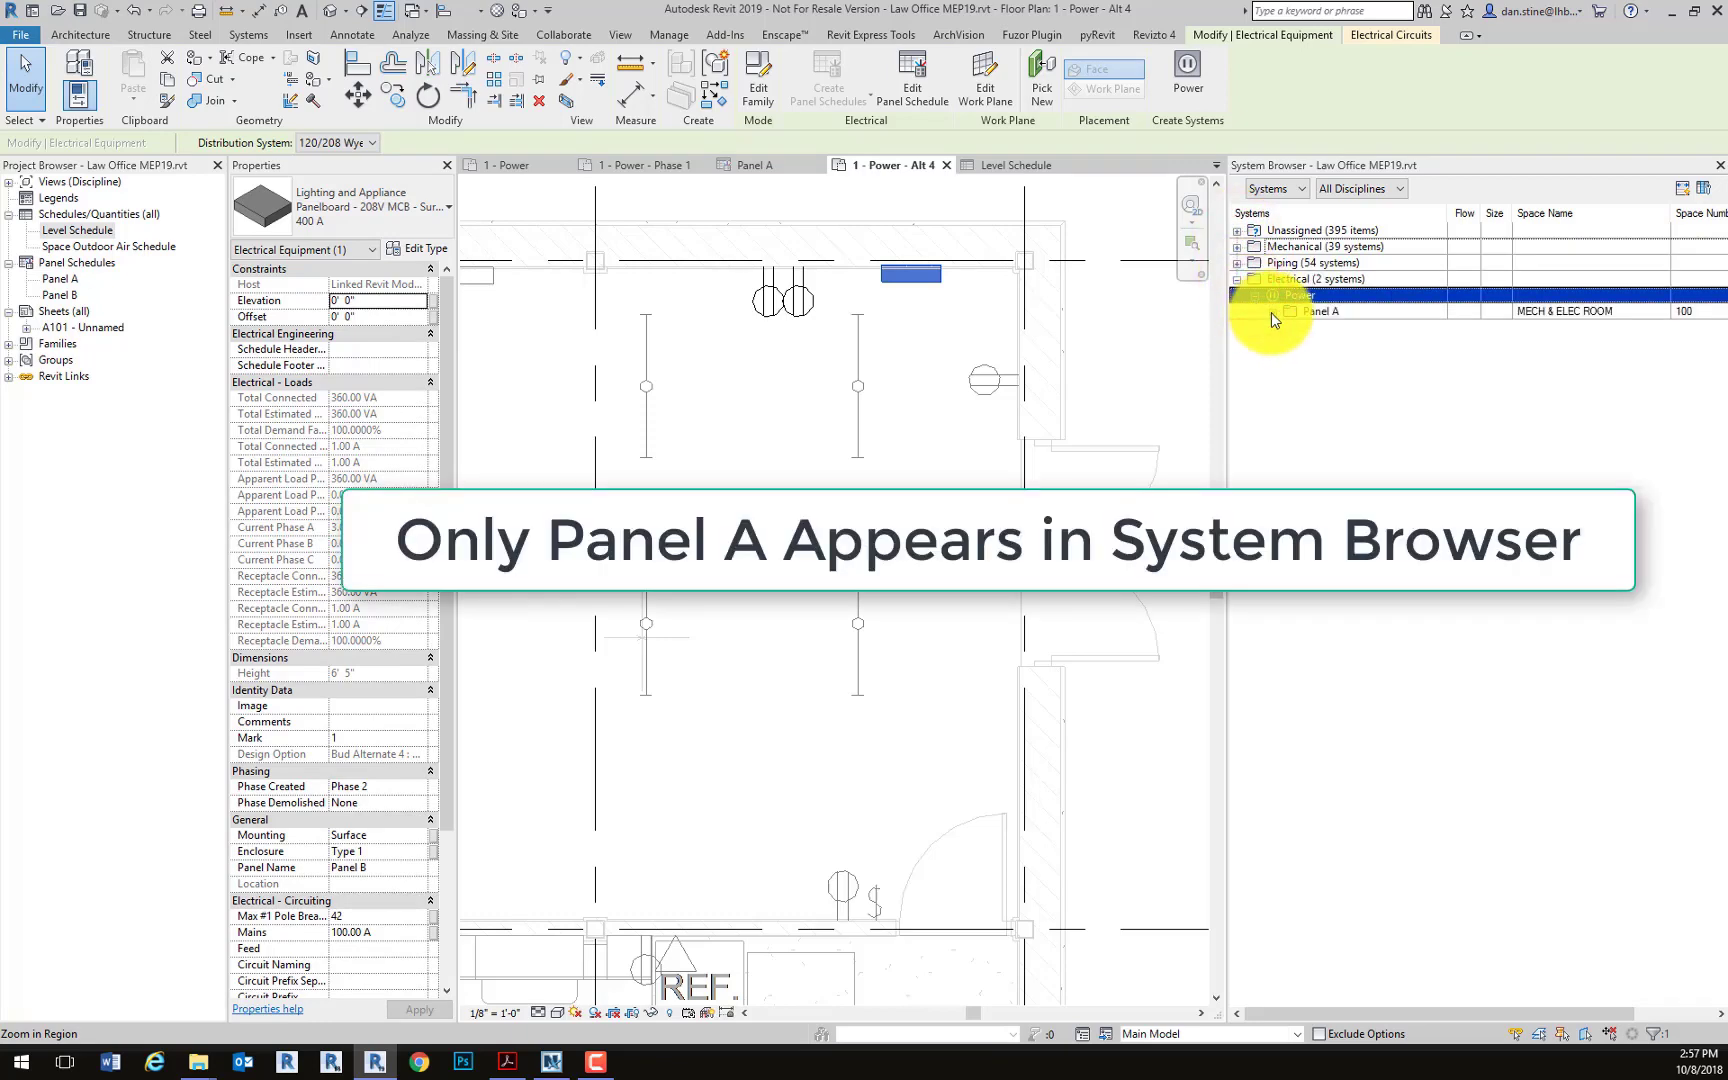
left_click(1273, 313)
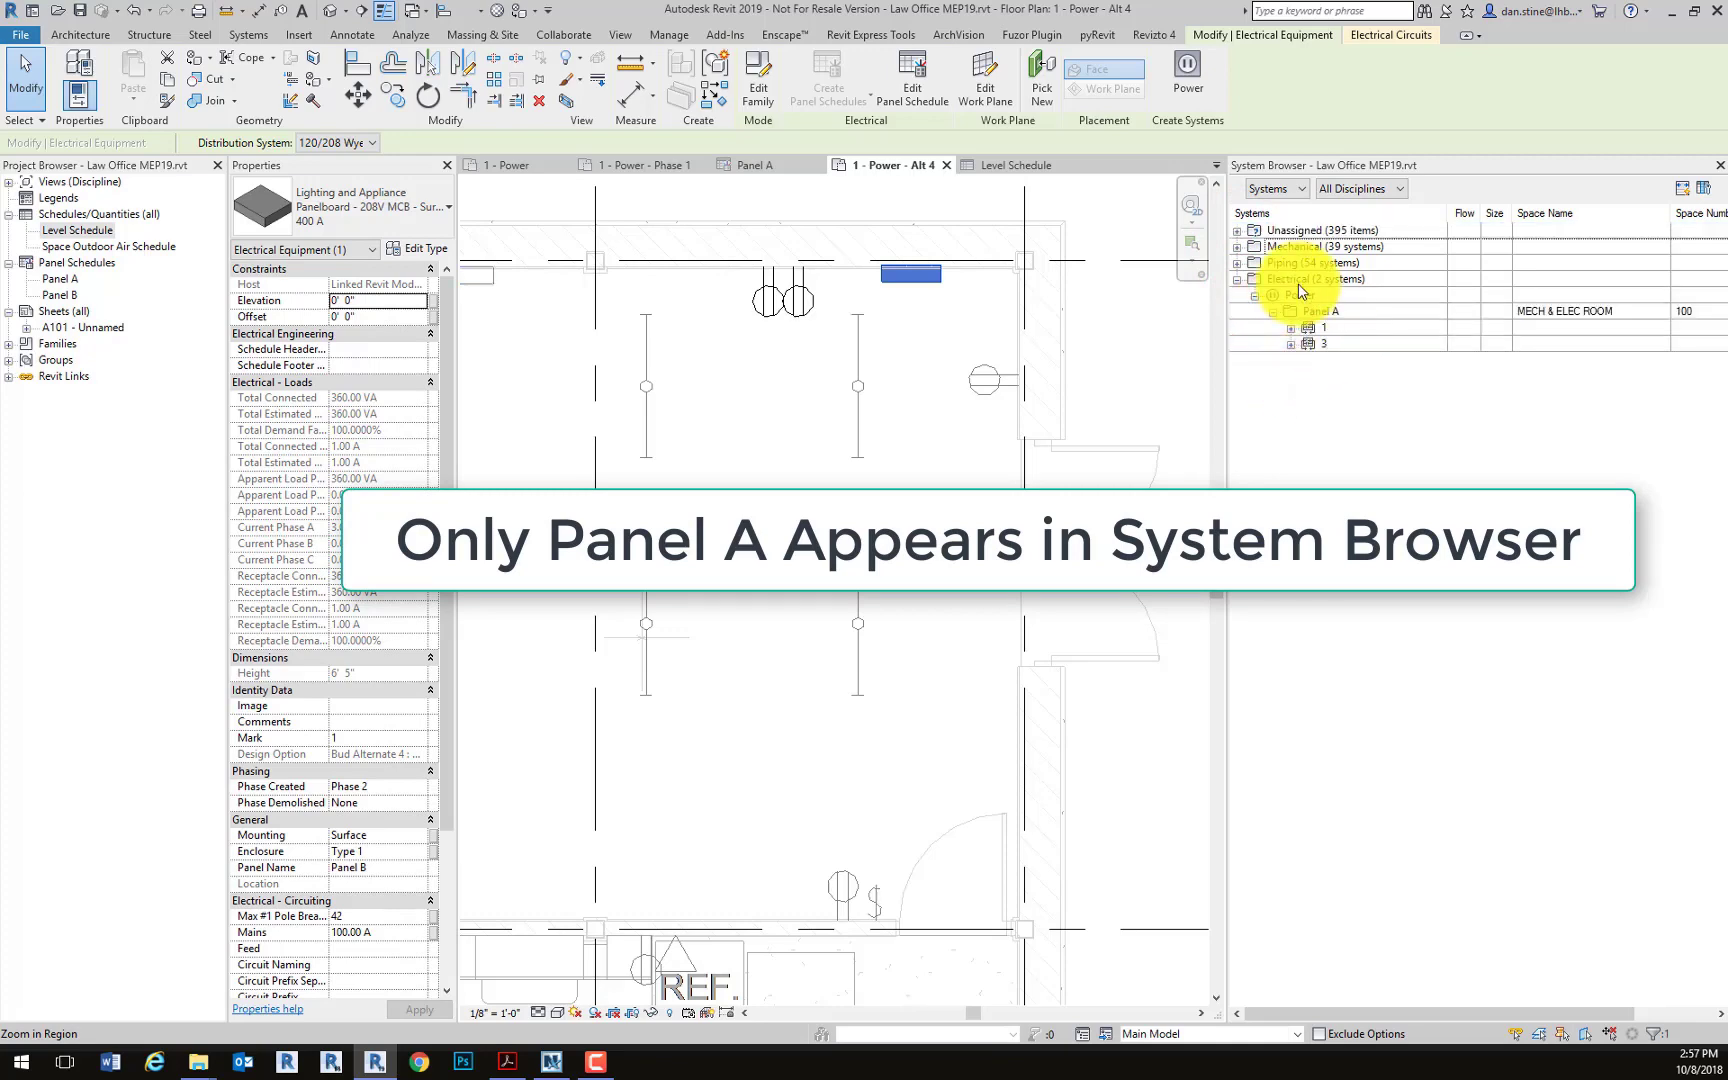